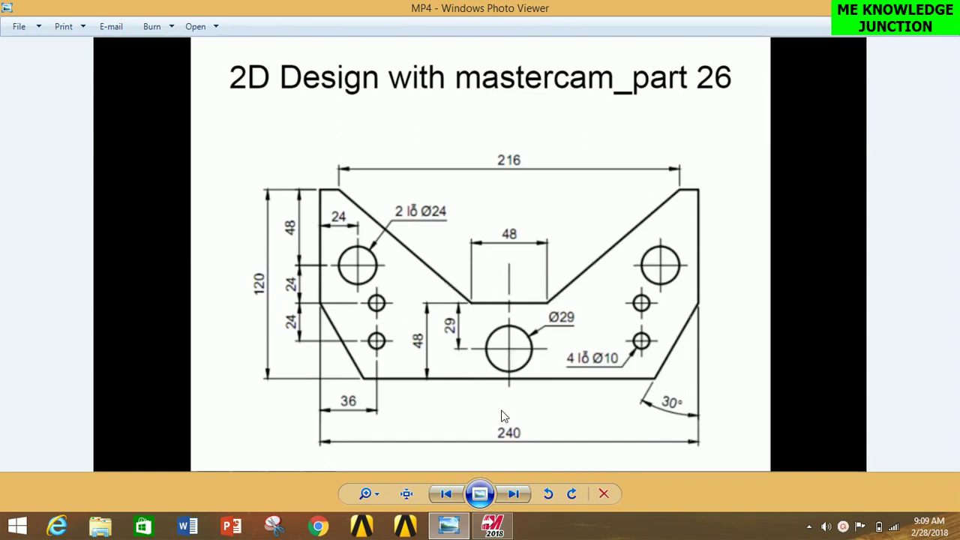
Switch to Mastercam and select the Metric startup file mcamxm.config as the current system configuration.
left_click(494, 525)
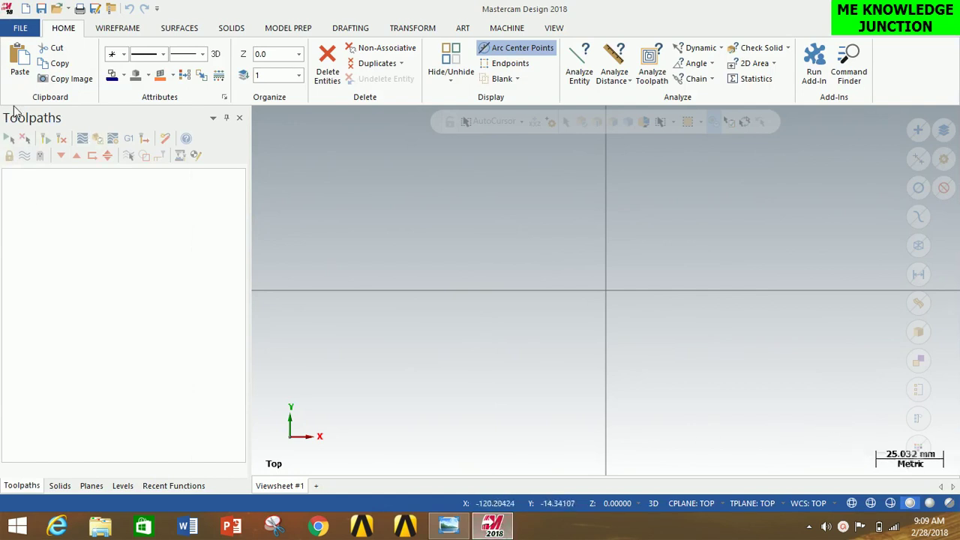
left_click(22, 28)
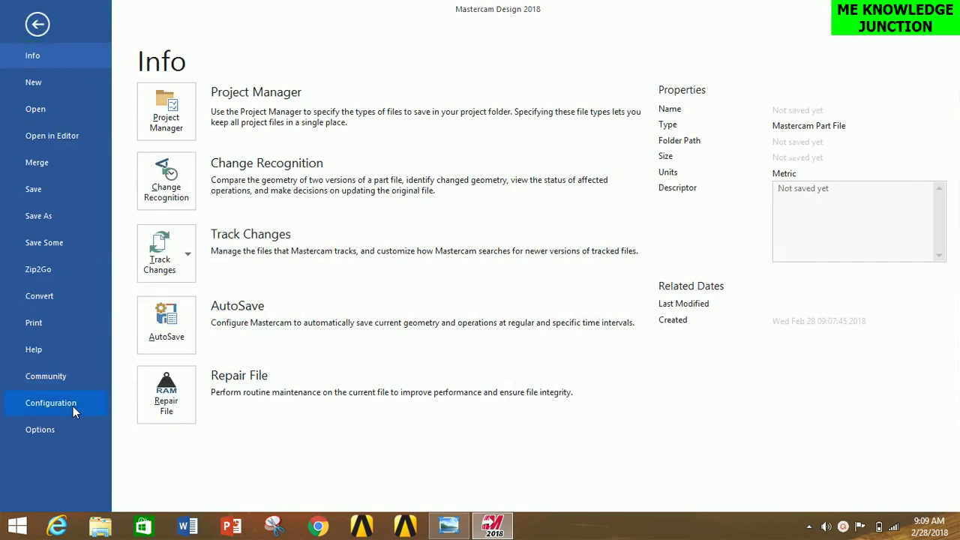
left_click(73, 406)
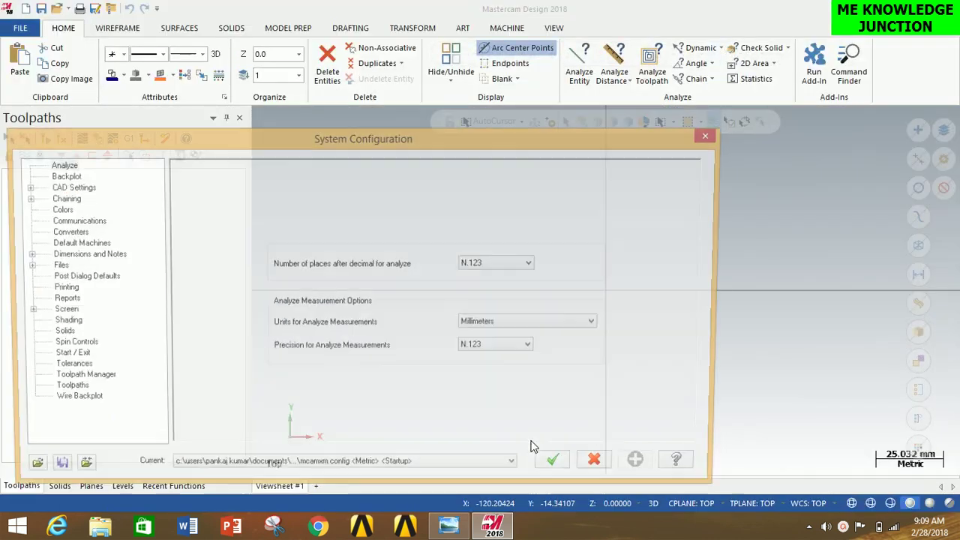
left_click(442, 472)
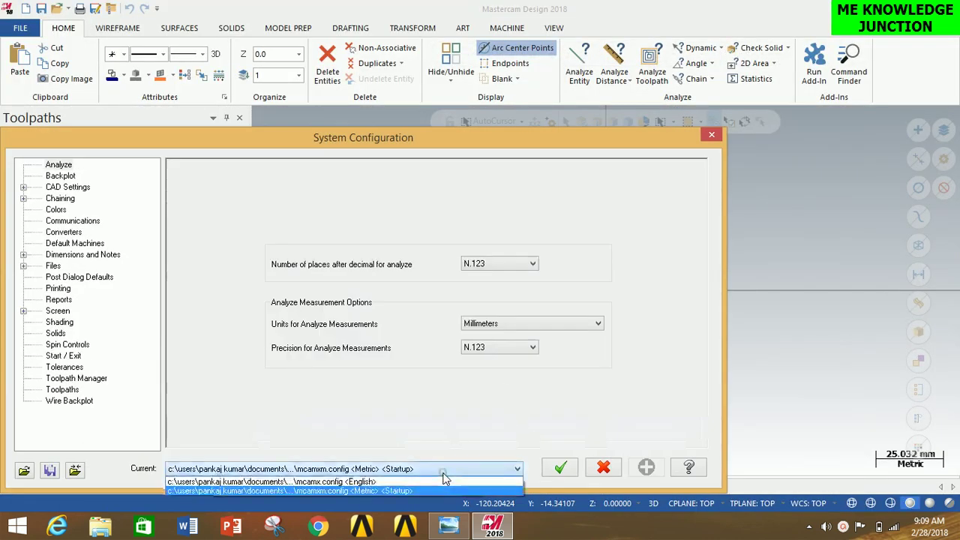
left_click(439, 484)
left_click(441, 467)
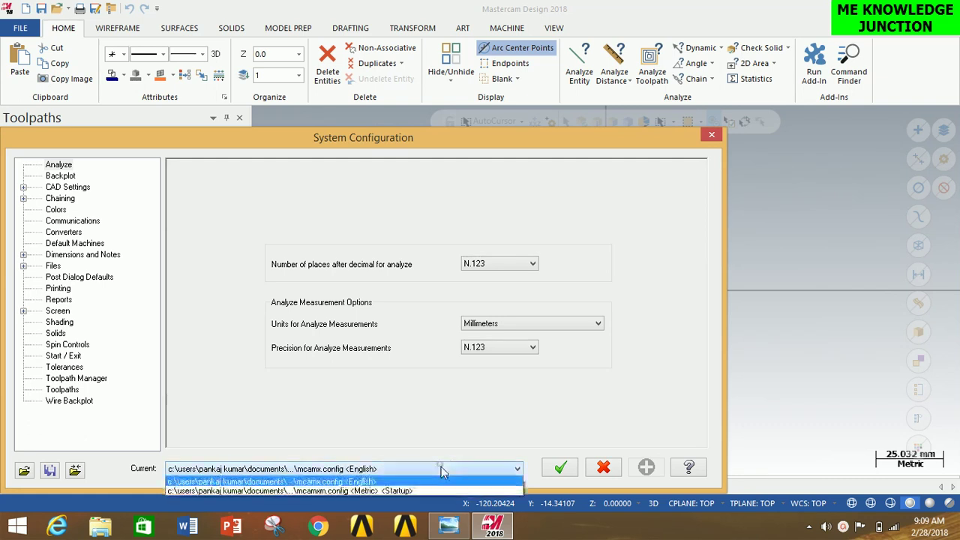
left_click(441, 492)
left_click(574, 474)
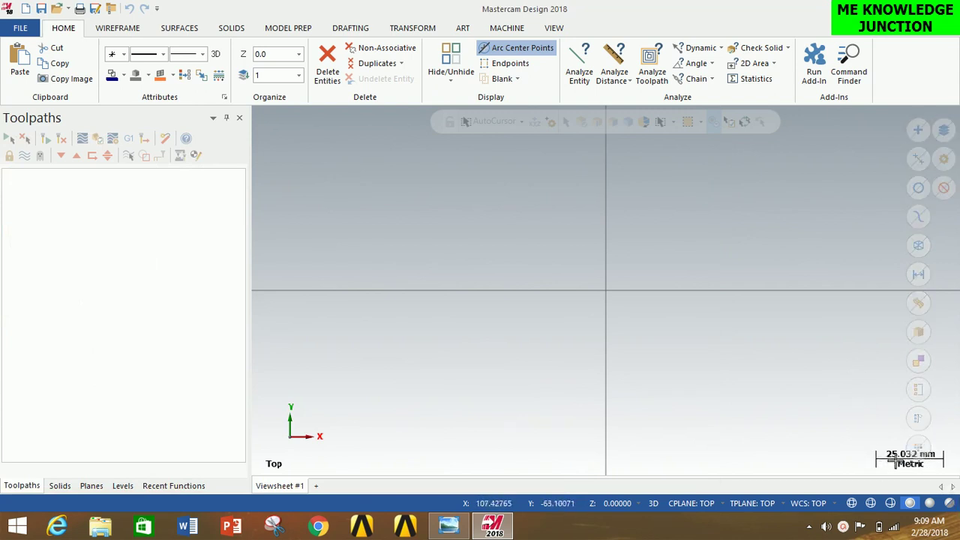
Check the reference drawing, and create wireframe points on the vertical axis at 0,19 and 0,48.
left_click(120, 30)
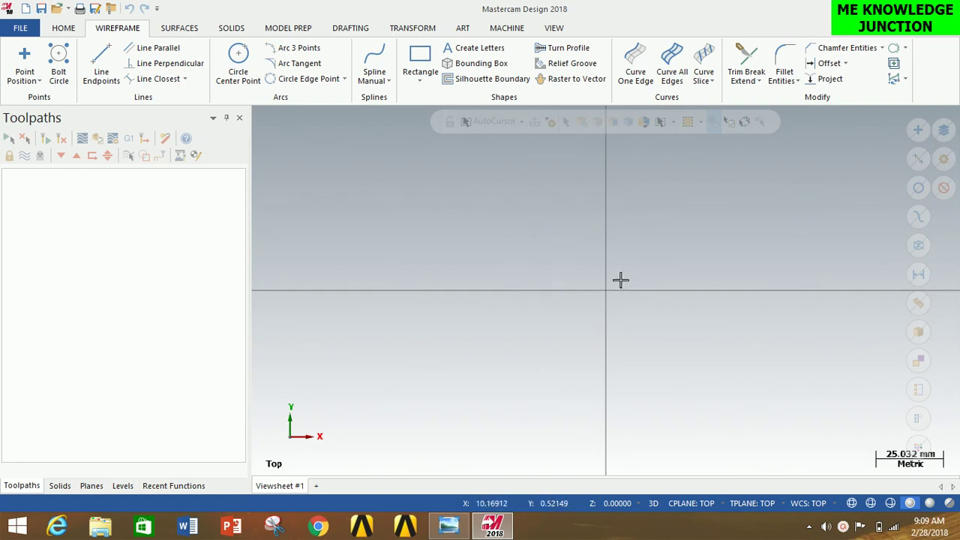
left_click(449, 525)
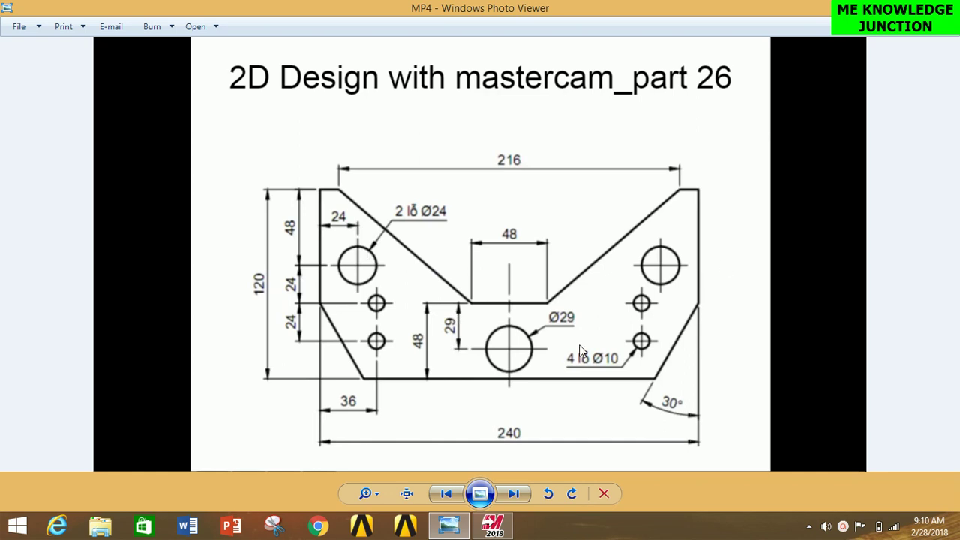
left_click(492, 525)
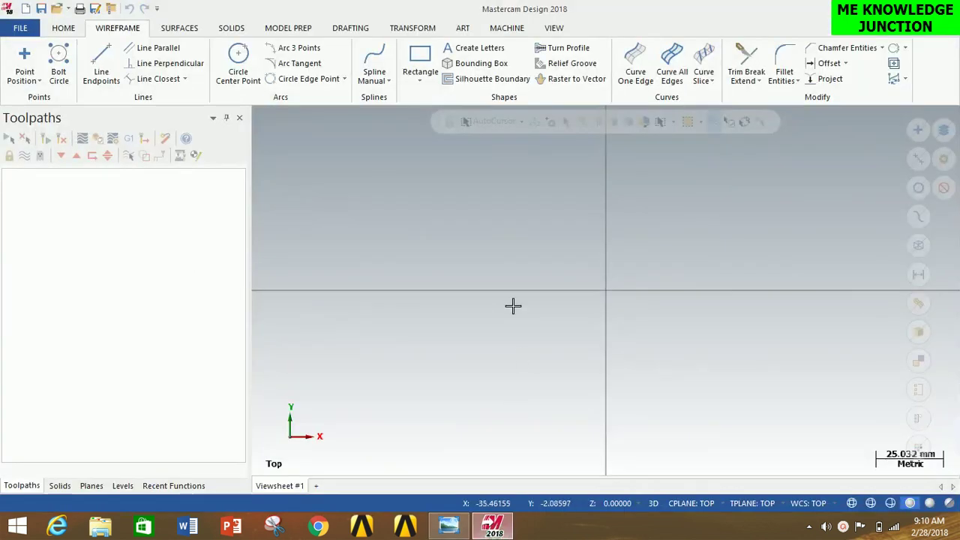
left_click(25, 56)
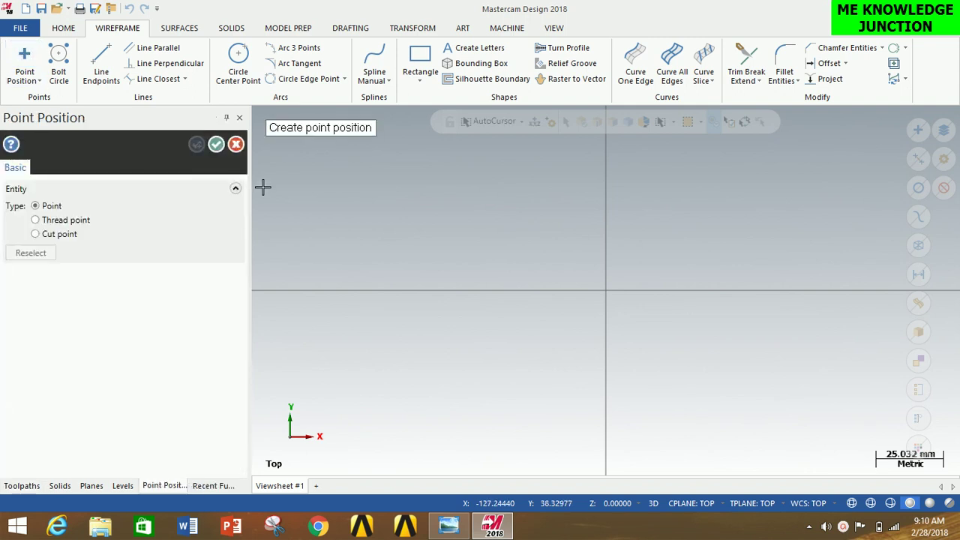
type("0")
type(",0")
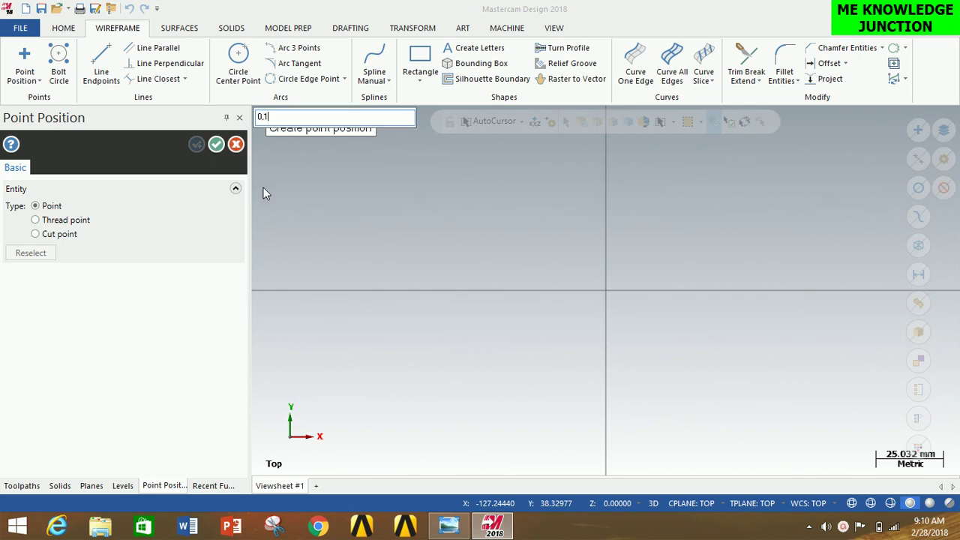
key("Return")
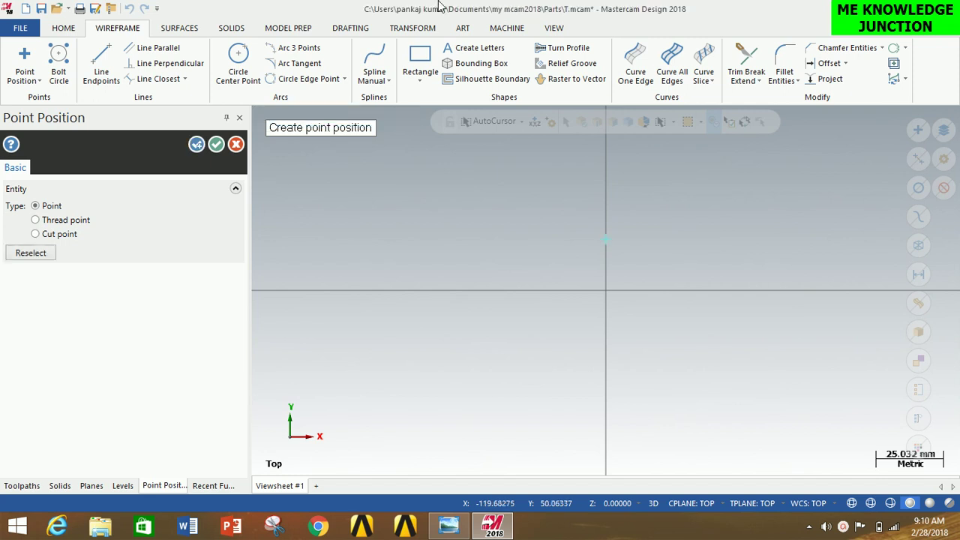
type("0,")
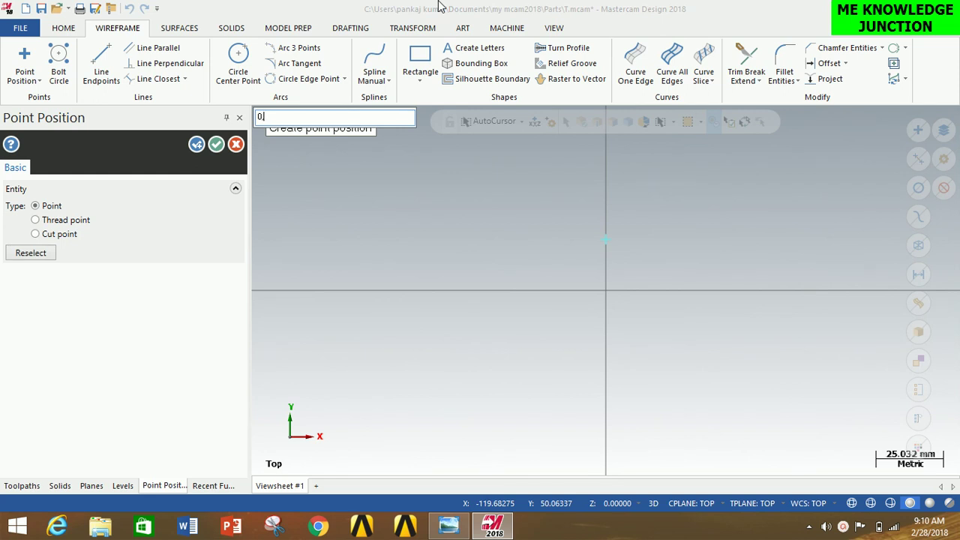
type("48")
key("Return")
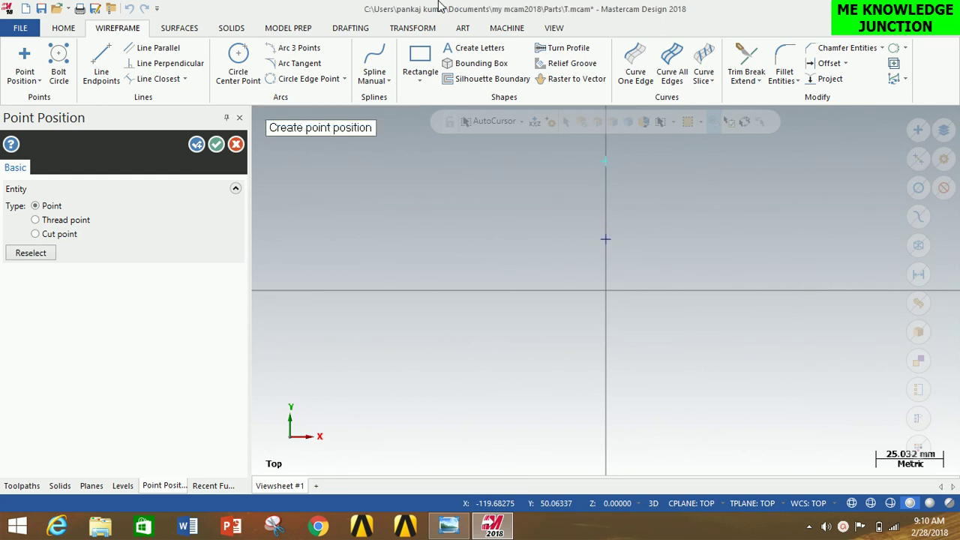
Create a point at -120,120 for the plate's upper left corner.
type("1")
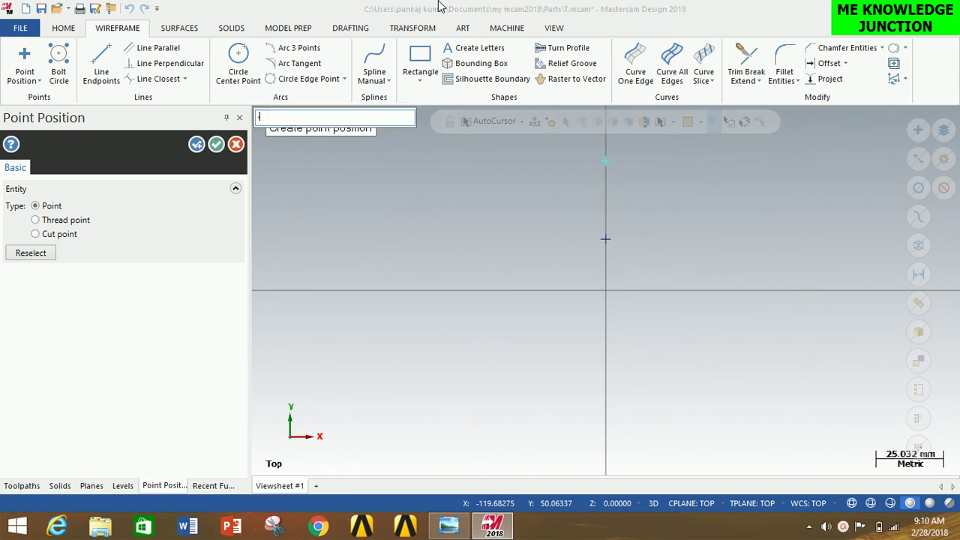
type("20,50")
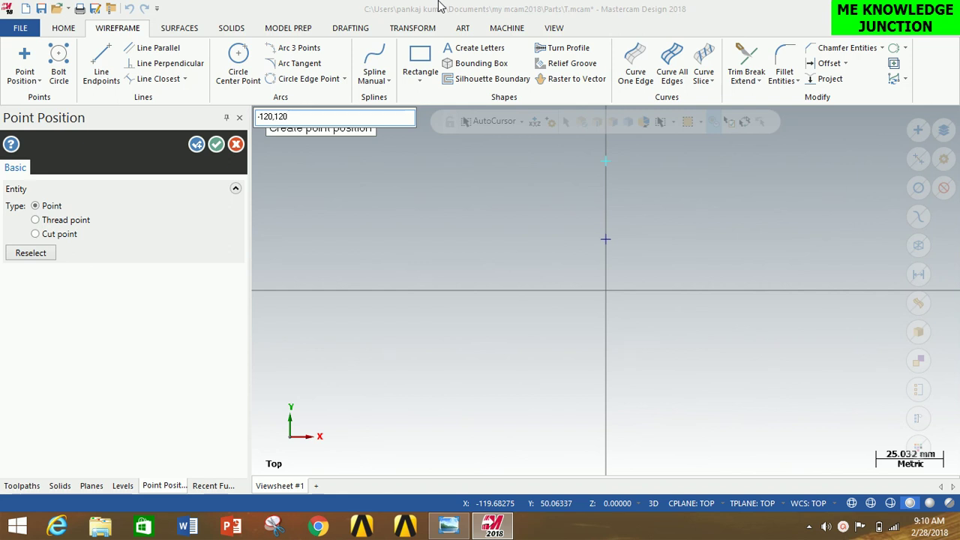
key("Return")
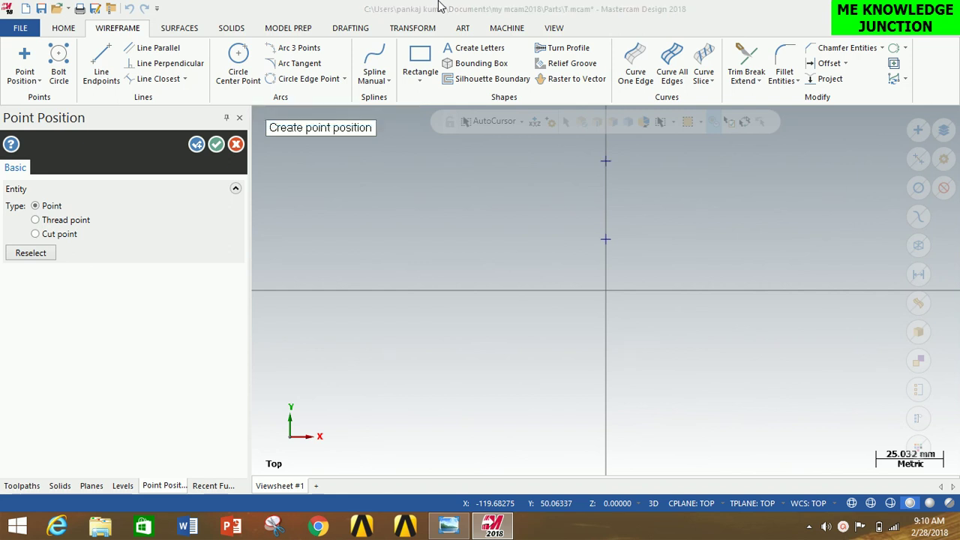
Create points for the left-hand hole centres at -84,24, -84,48 and -96,72.
key("space")
type("-84,24")
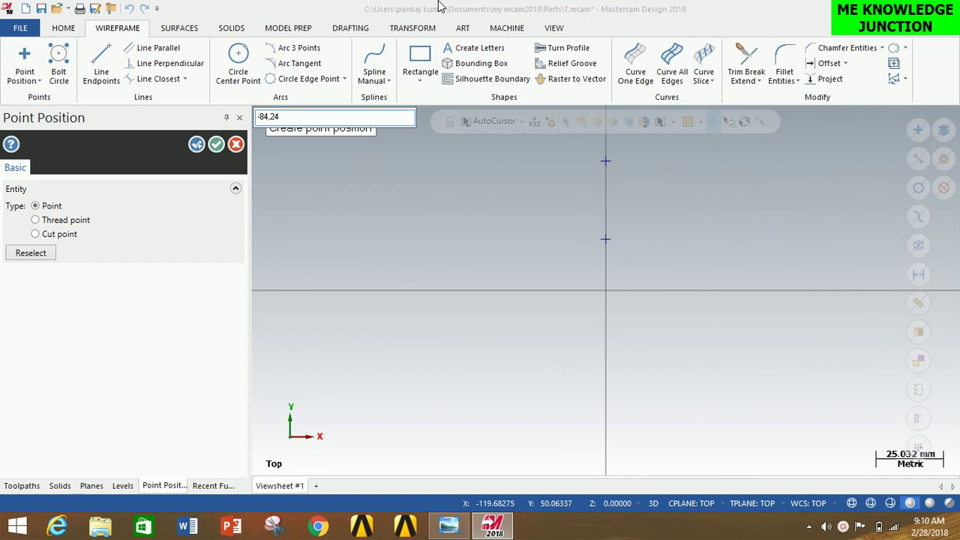
key("Return")
type("-84,")
key("Return")
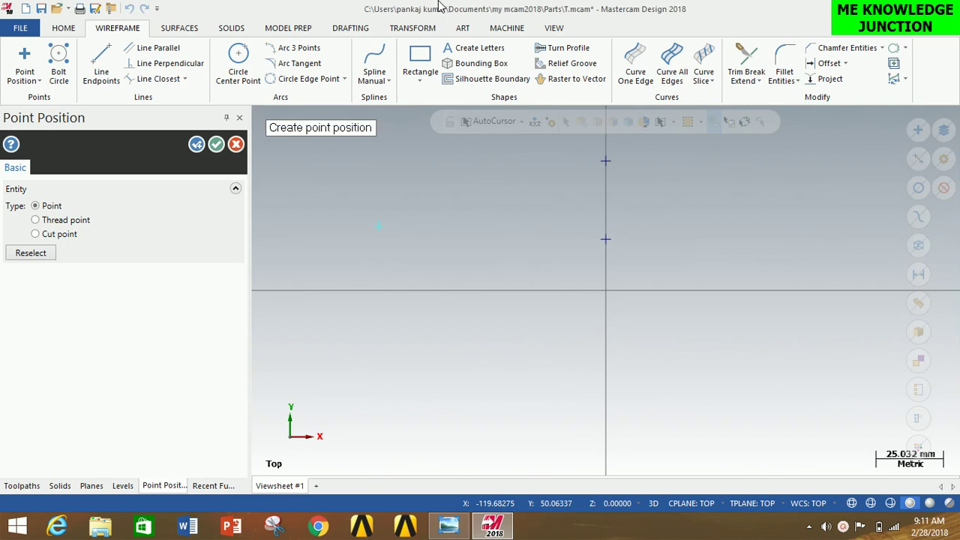
type("-96")
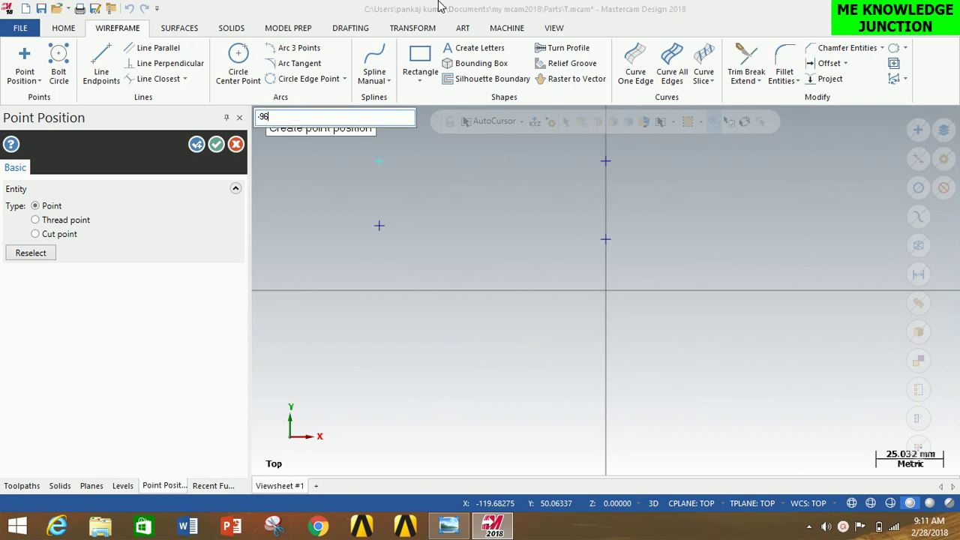
type(",72")
key("Return")
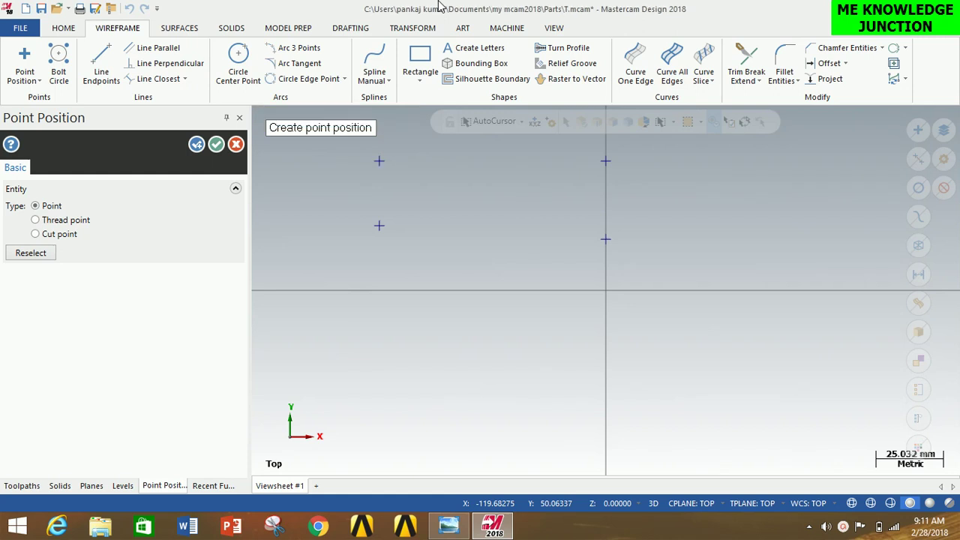
Check the hole sizes on the reference drawing and create a 29 mm diameter circle centred on the lower point on the vertical axis.
scroll(563, 425, "down", 1)
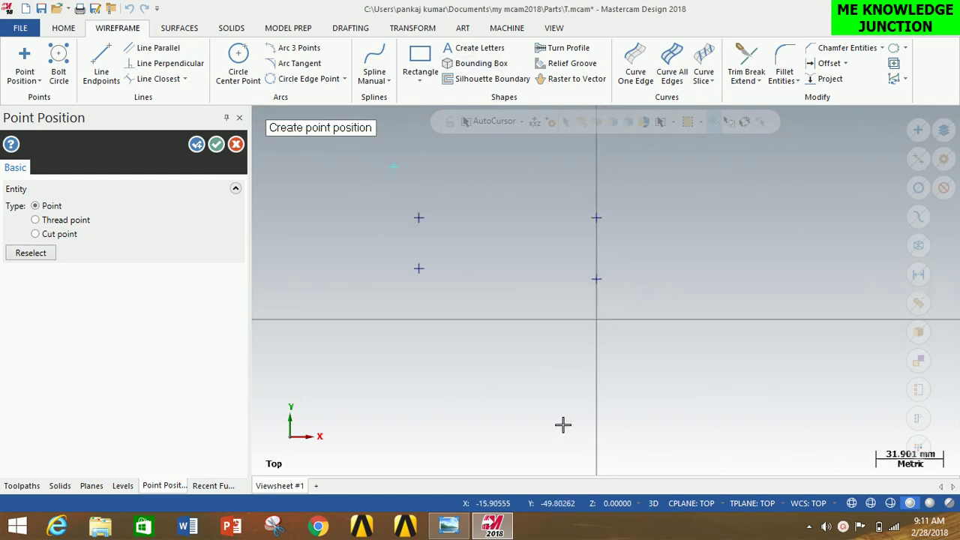
scroll(682, 362, "down", 1)
scroll(435, 414, "down", 1)
scroll(427, 418, "down", 1)
scroll(457, 240, "up", 1)
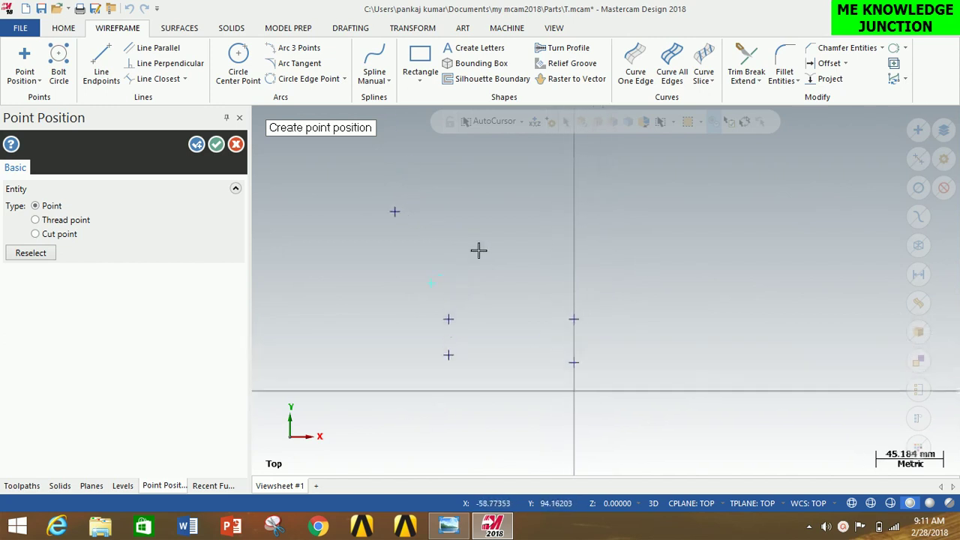
scroll(403, 278, "up", 3)
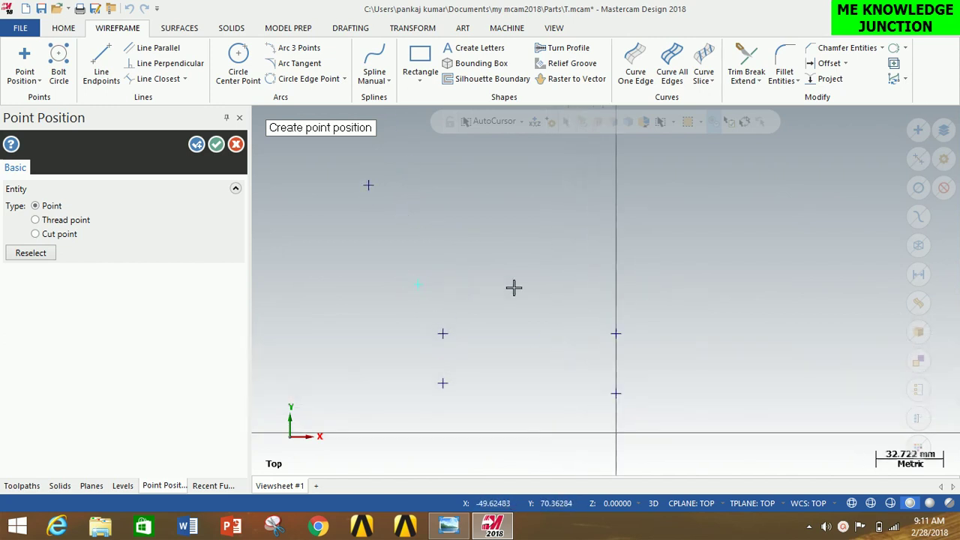
left_click(449, 526)
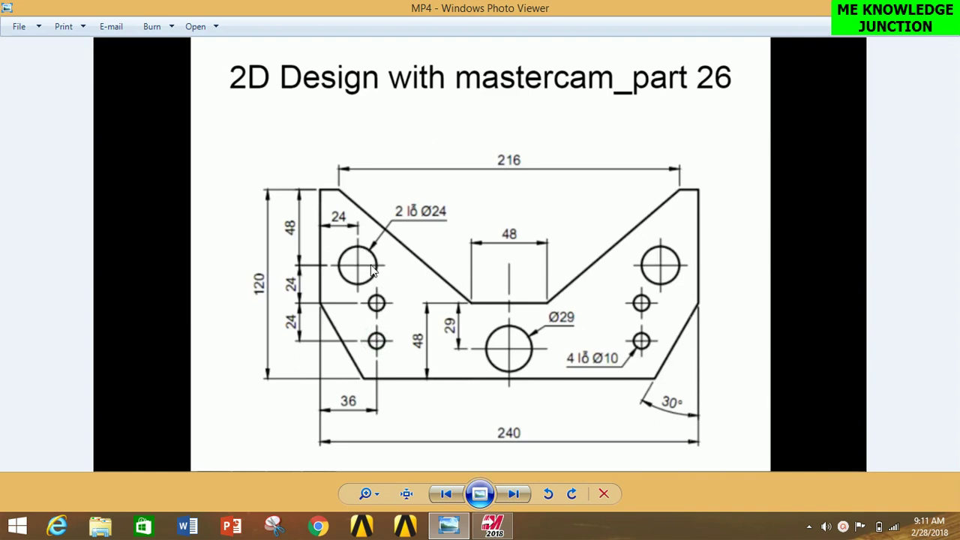
left_click(493, 525)
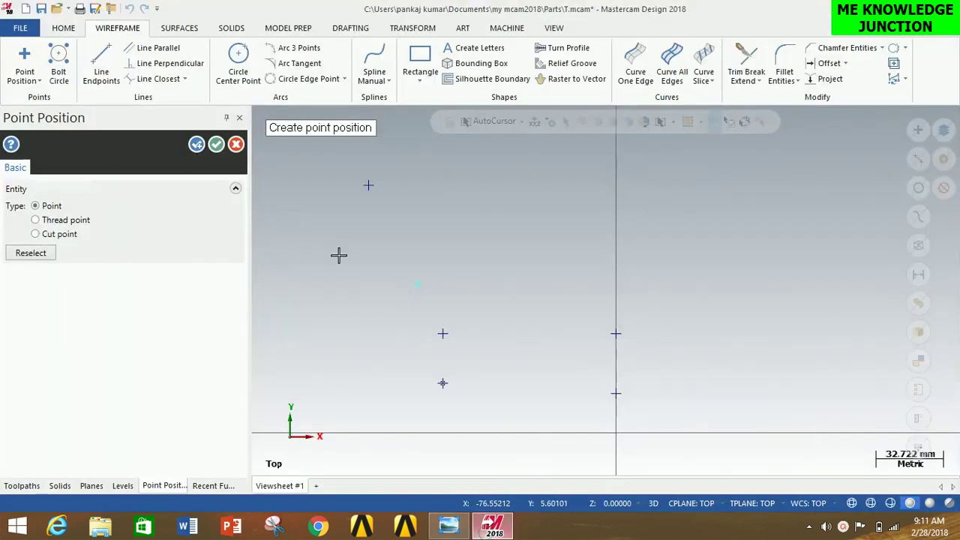
left_click(238, 62)
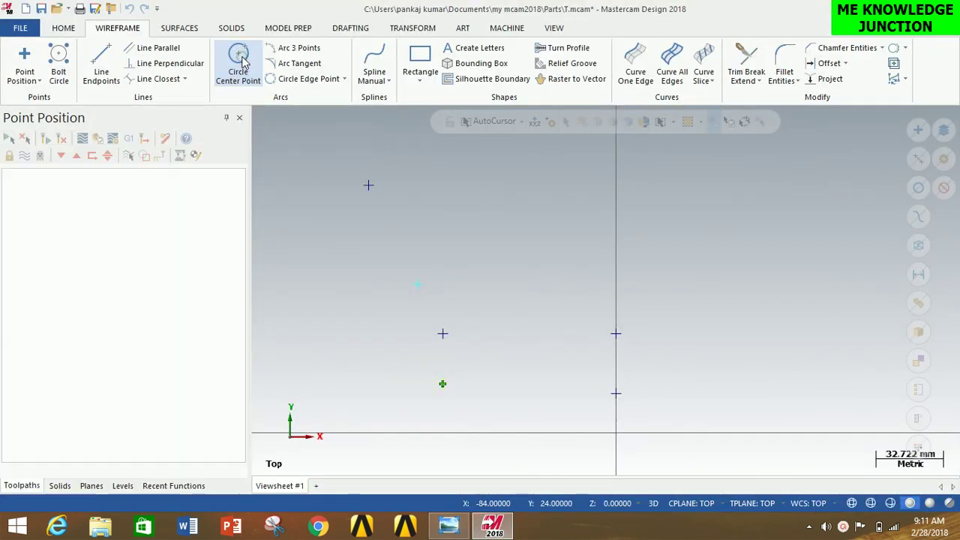
left_click(616, 393)
left_click(645, 401)
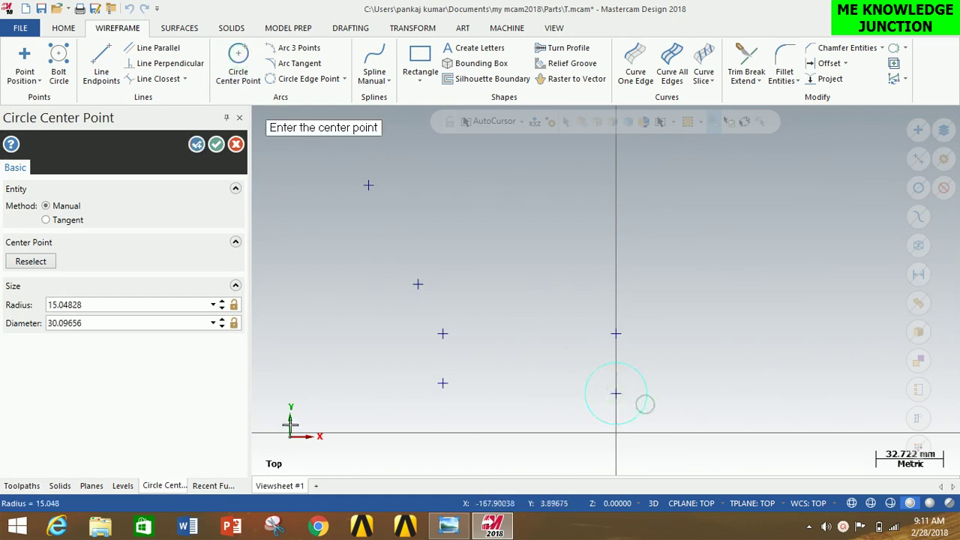
left_click(126, 321)
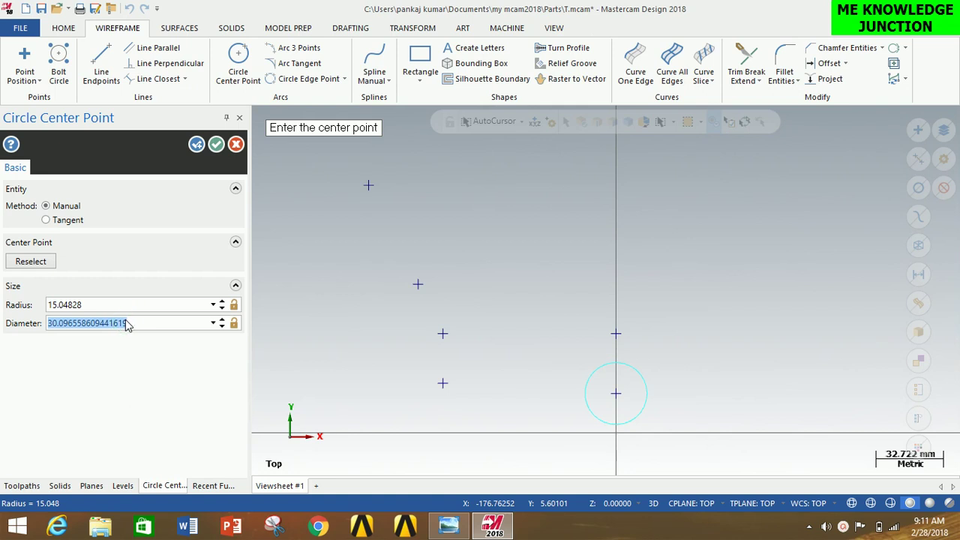
type("29")
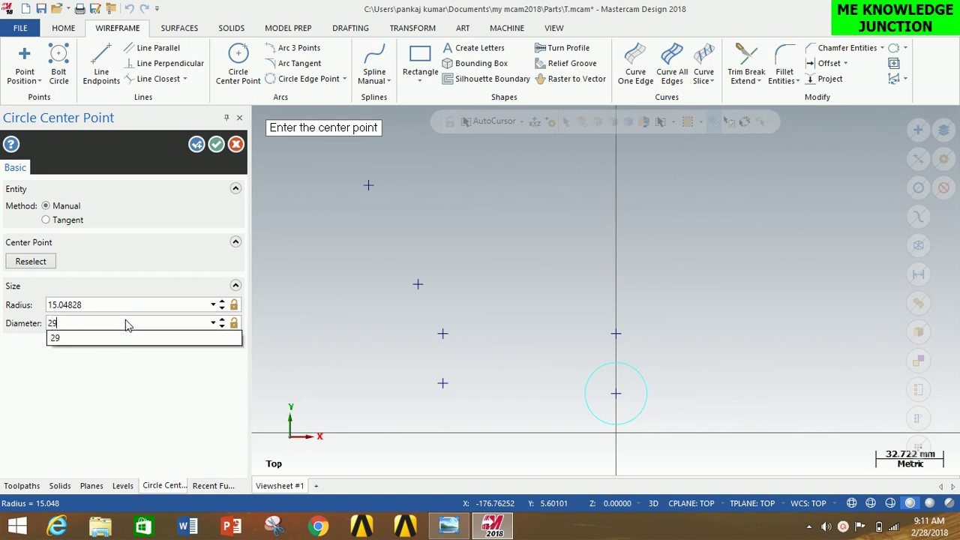
left_click(126, 339)
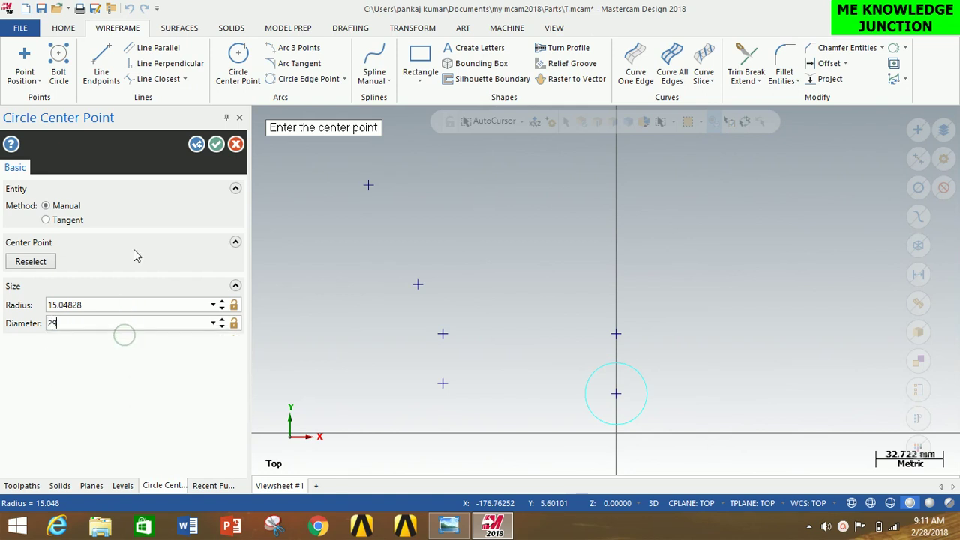
key("Tab")
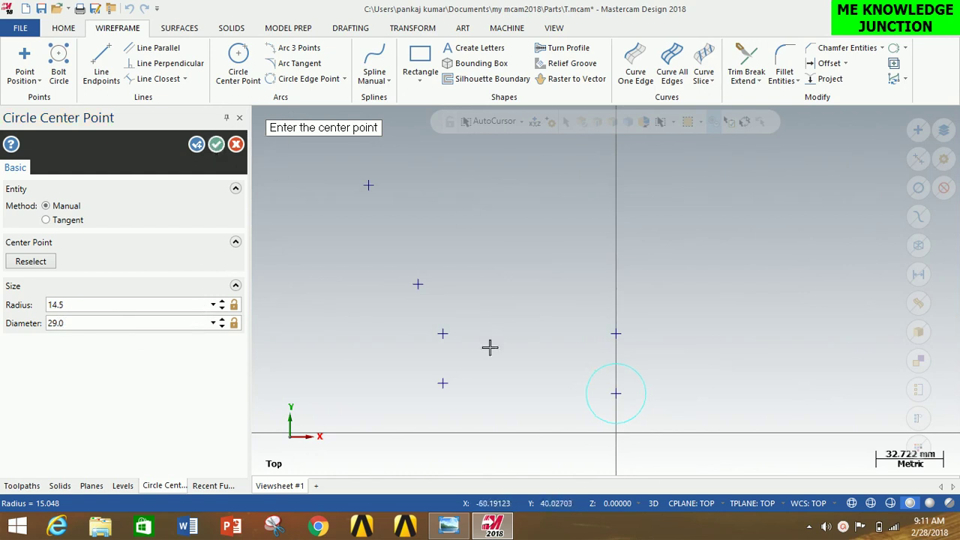
Create a 10 mm diameter circle centred on the lower left-hand hole point at -84,24.
left_click(442, 384)
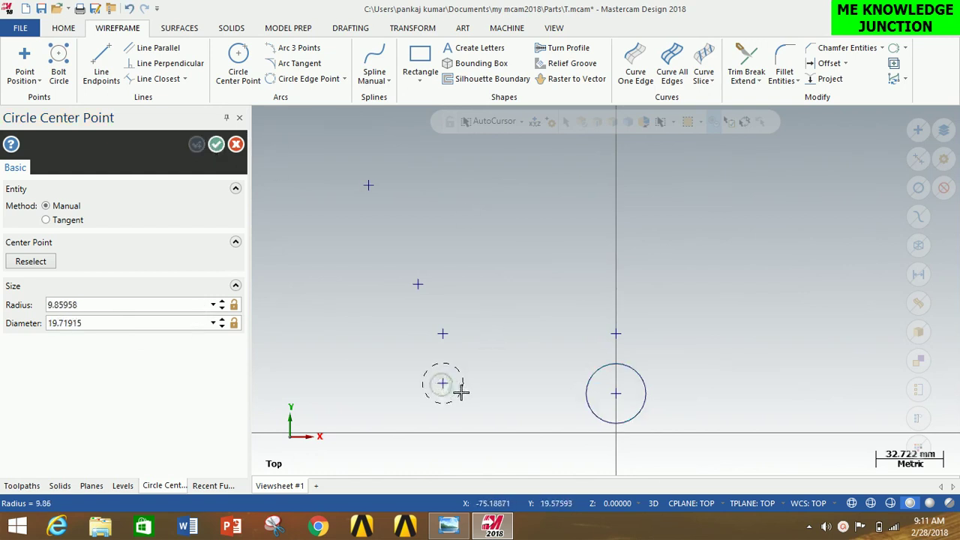
left_click(461, 392)
left_click(156, 320)
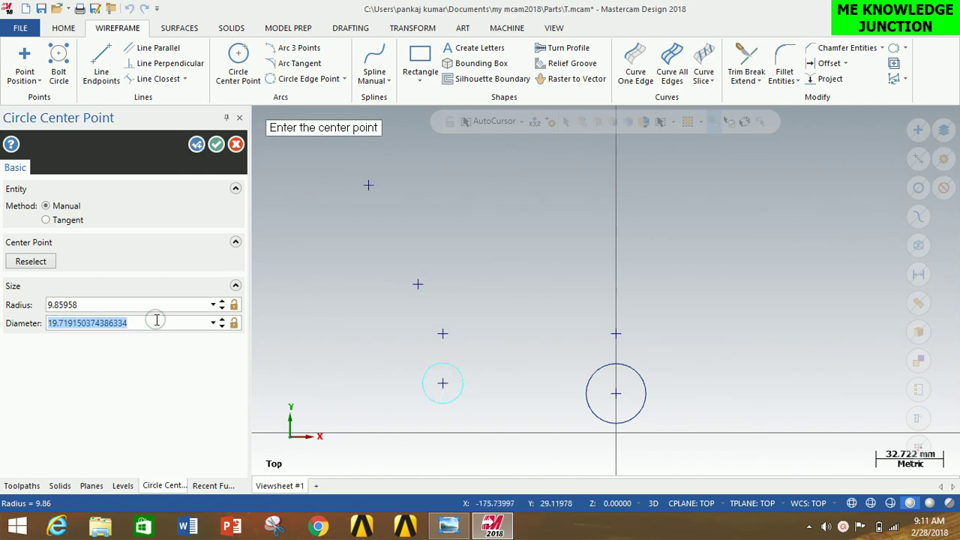
type("10")
key("Tab")
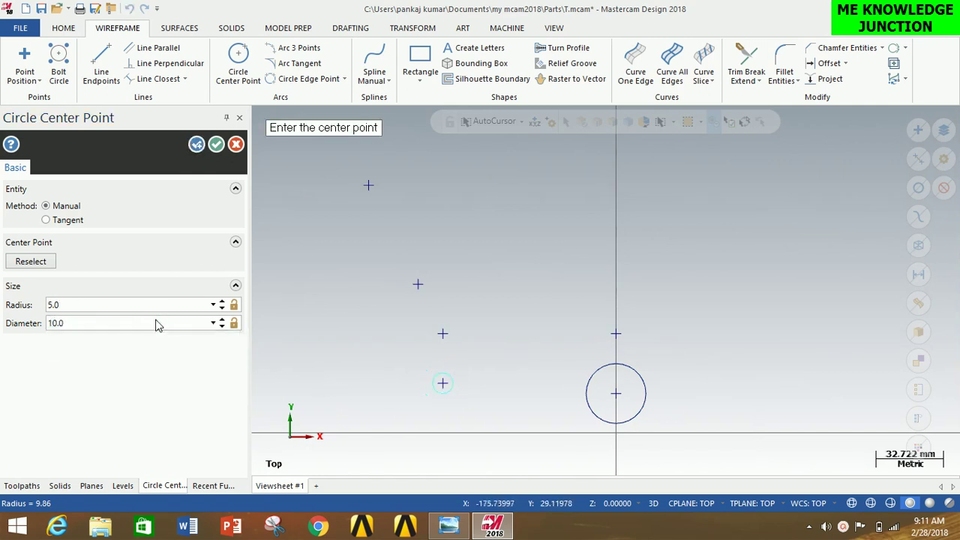
Create a 10 mm diameter circle centred on the left-hand hole point at -84,48.
key("Return")
left_click(445, 333)
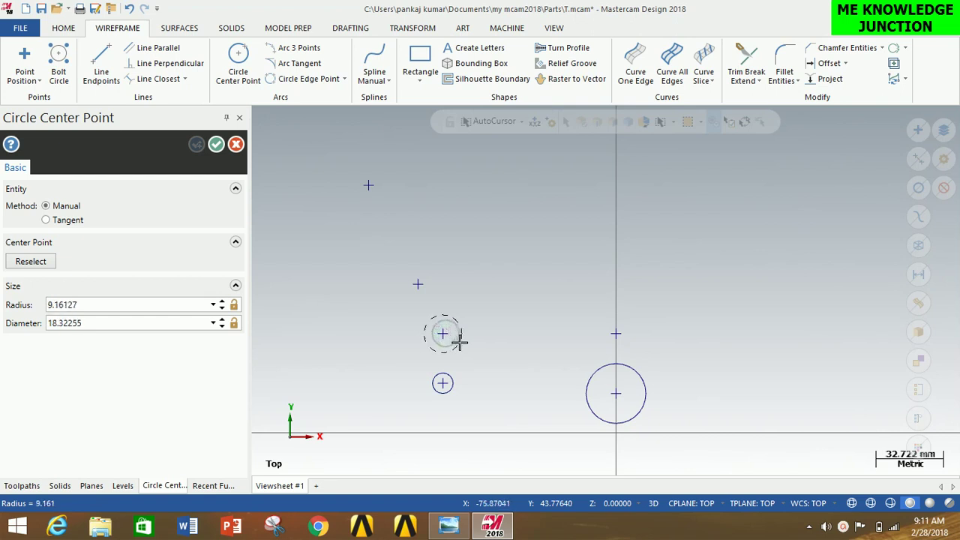
left_click(457, 339)
left_click(148, 327)
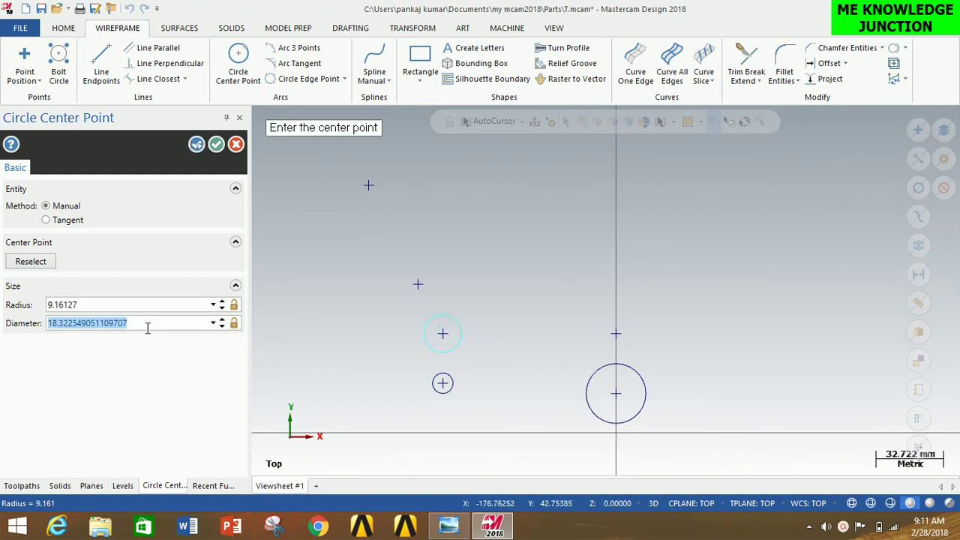
type("10")
key("Tab")
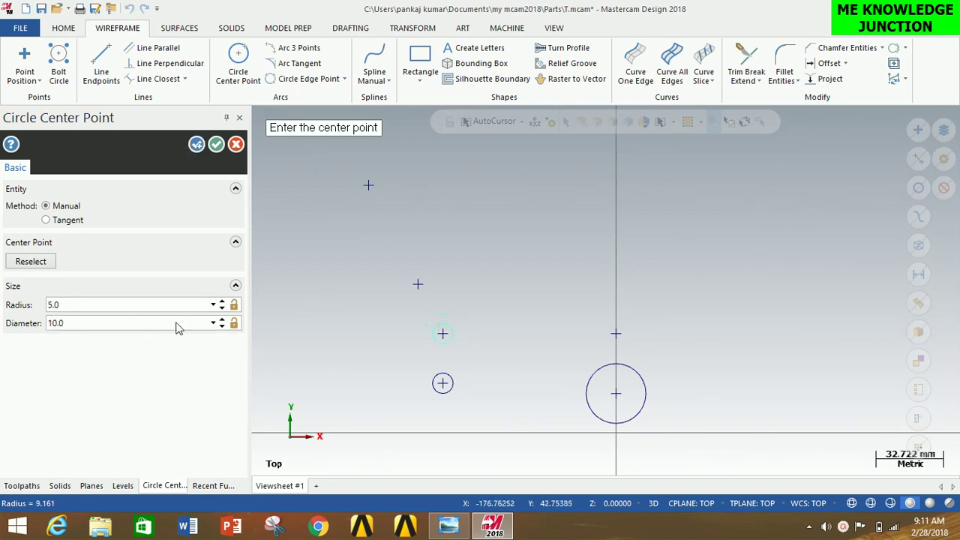
Create a 24 mm diameter circle centred on the upper left-hand hole point at -96,72 and finish the circle command.
left_click(420, 285)
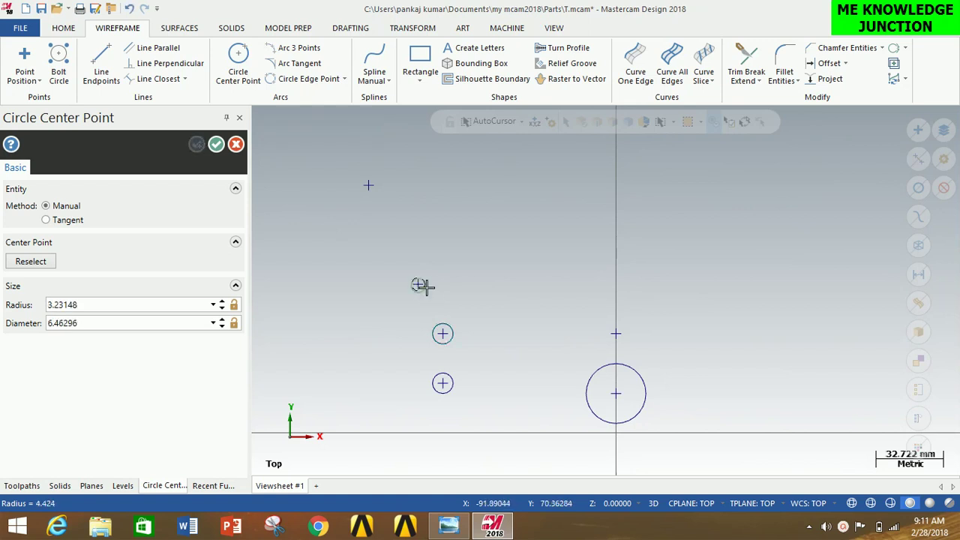
left_click(435, 289)
left_click(147, 323)
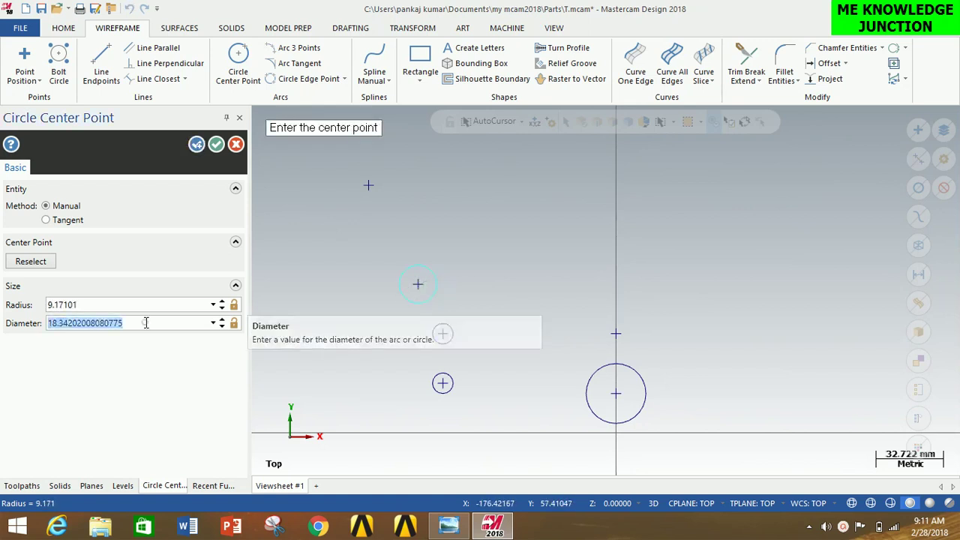
type("2")
key("Tab")
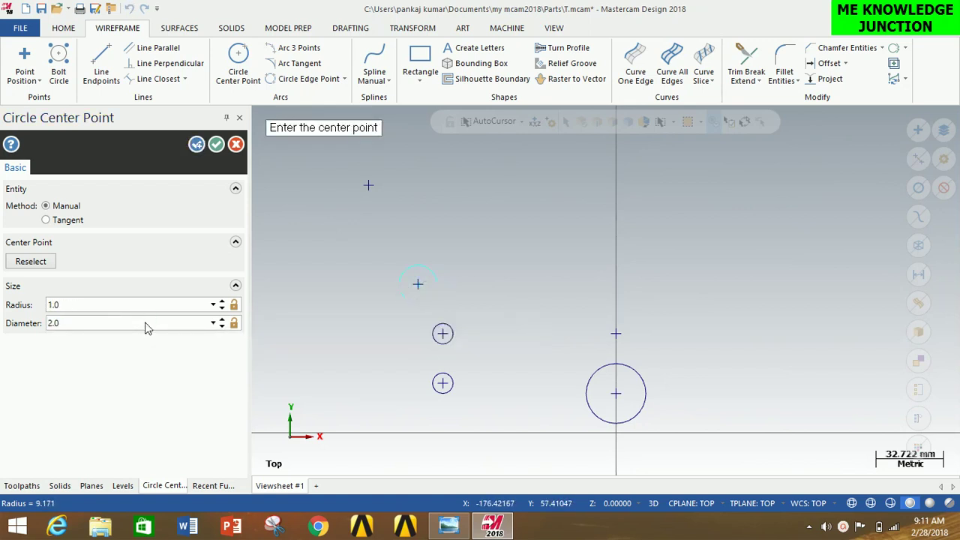
left_click(145, 322)
type("4")
key("Return")
left_click(216, 144)
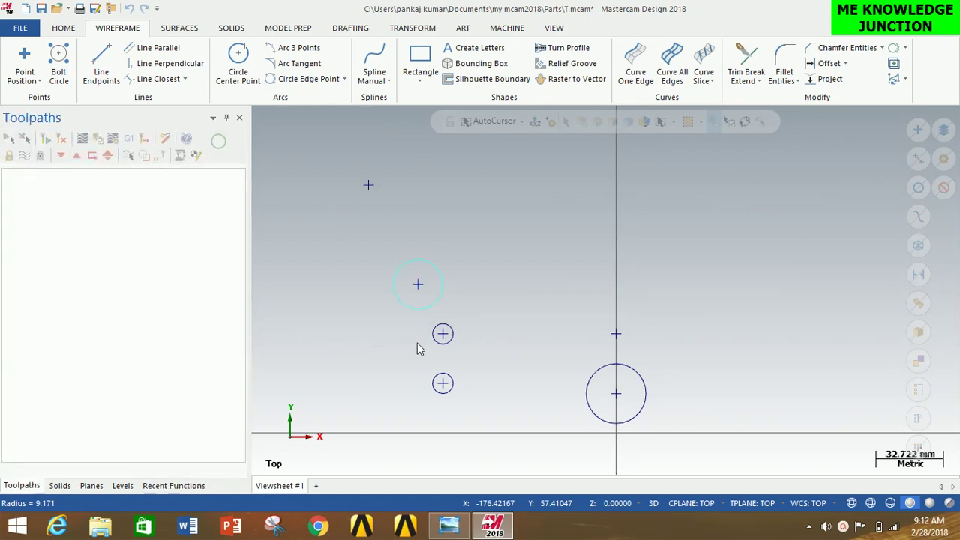
Check the reference drawing and draw a 24 mm horizontal line at 180° from the point at 0,48 as half the notch floor.
left_click(450, 528)
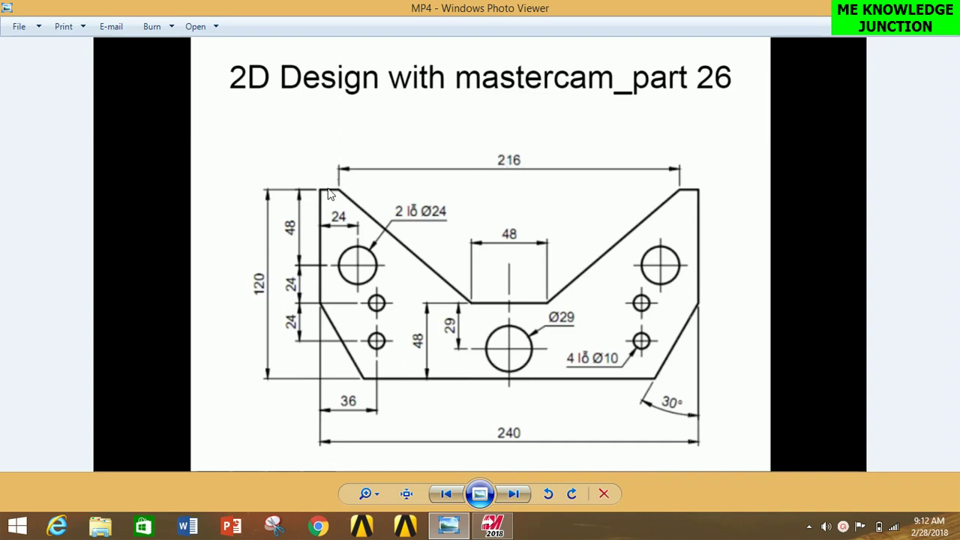
left_click(493, 526)
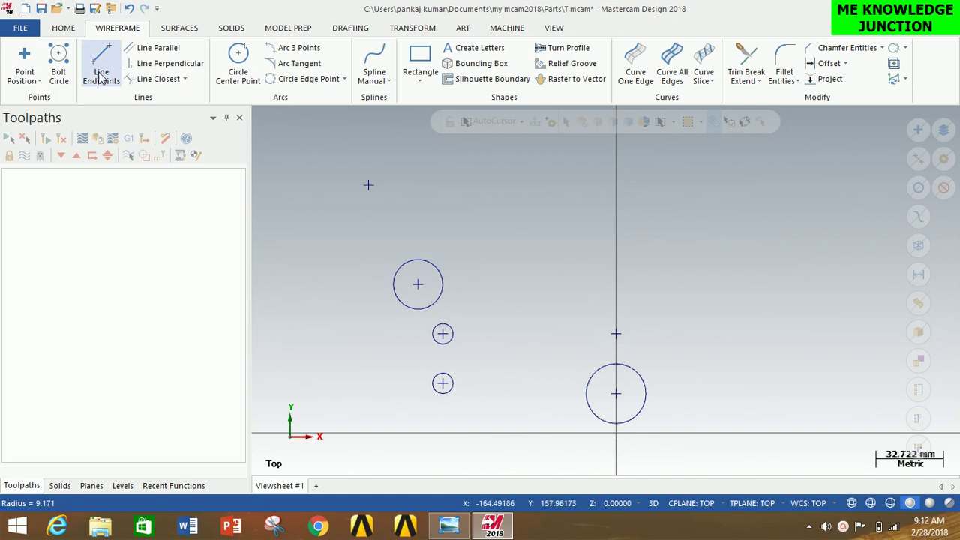
left_click(616, 333)
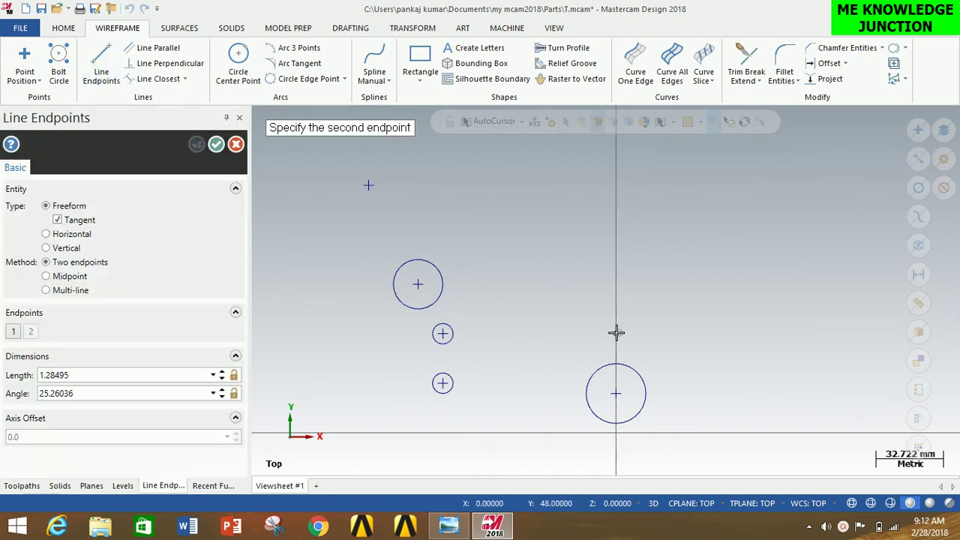
left_click(566, 339)
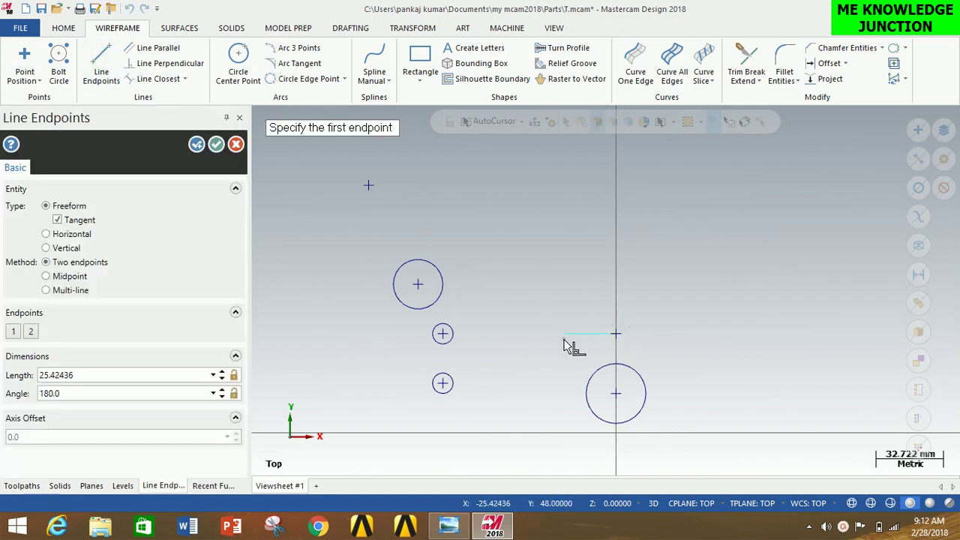
double_click(92, 375)
type("24")
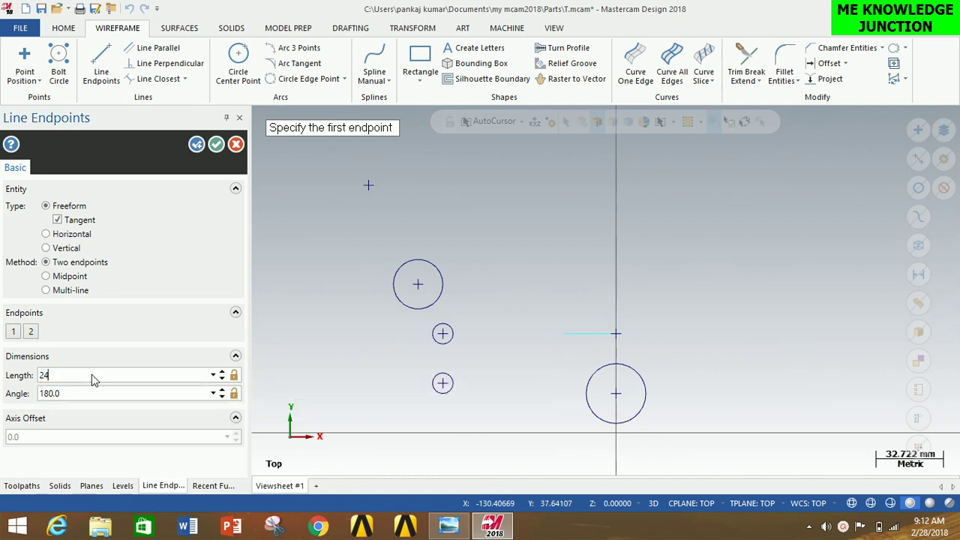
key("Return")
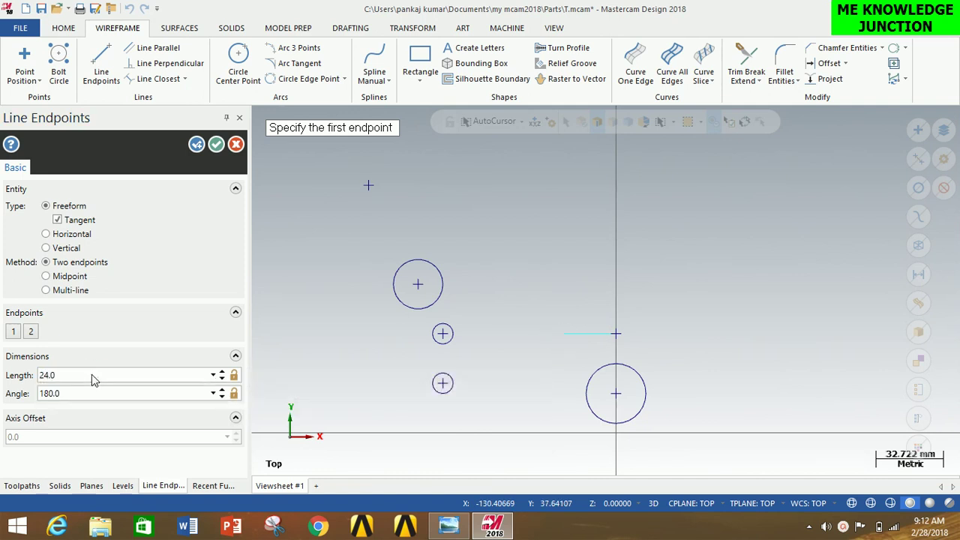
Draw a 7 mm horizontal line at 0° from the corner point at -120,120 and start the sloping notch line at its far end.
left_click(369, 186)
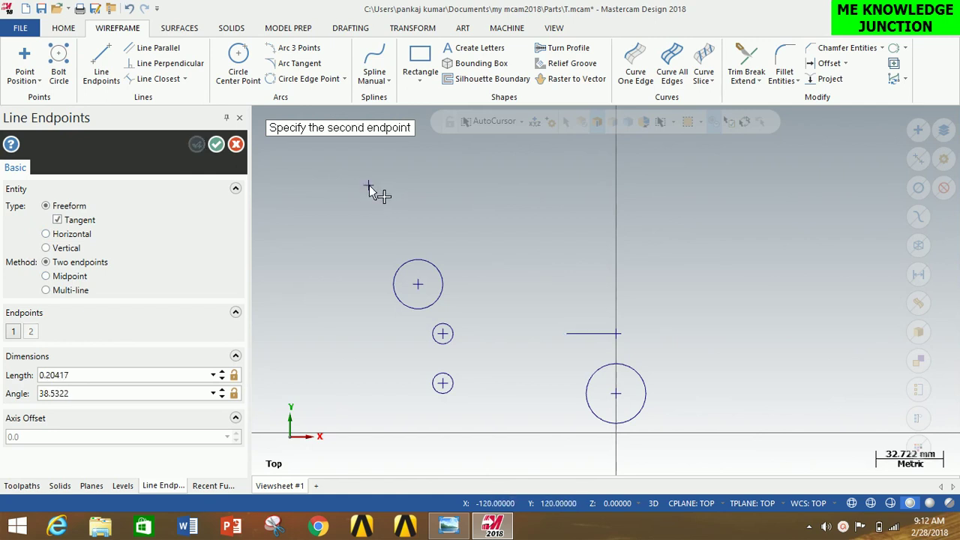
left_click(410, 187)
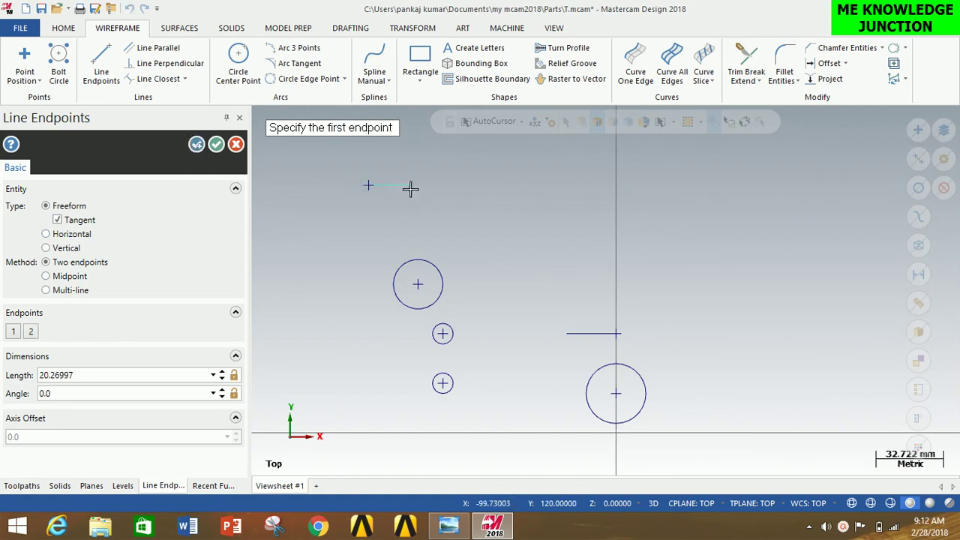
left_click(79, 375)
type("7")
key("Return")
scroll(391, 213, "up", 2)
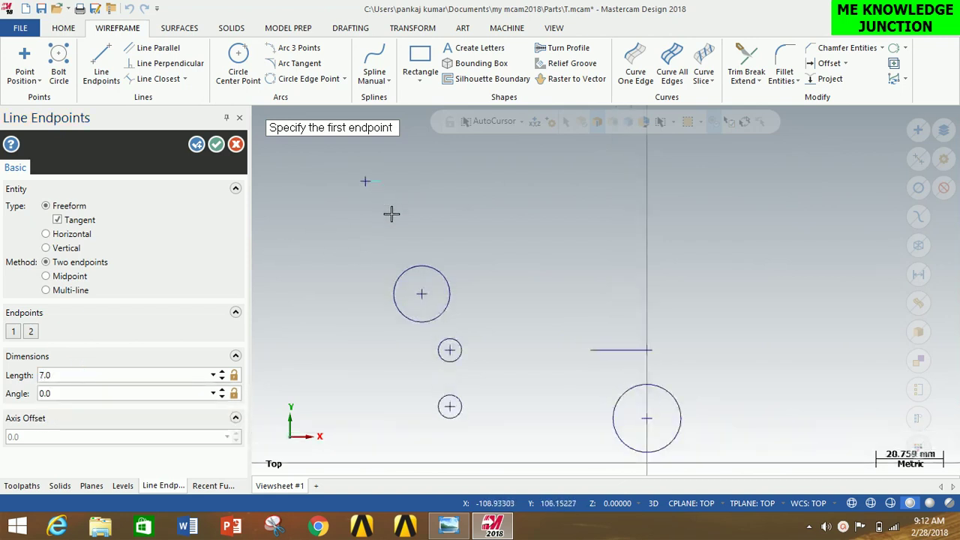
left_click(382, 181)
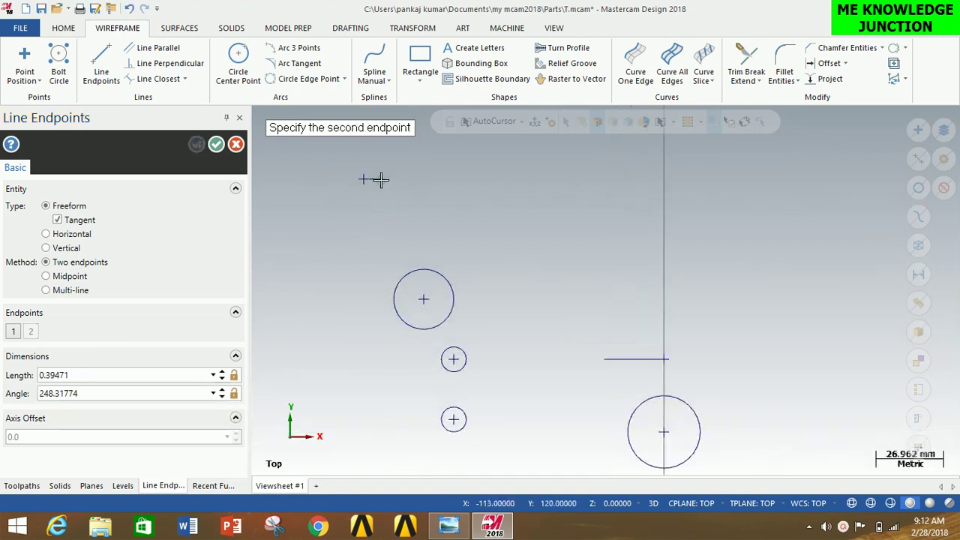
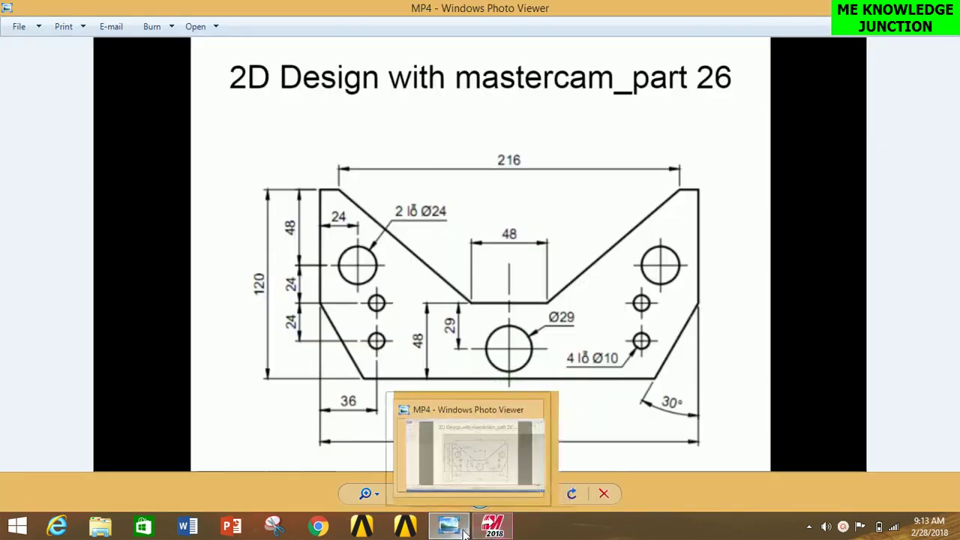
Return to Mastercam and draw a horizontal bottom line about 118 mm long from the origin past the sloping lower left edge.
left_click(493, 525)
left_click(101, 64)
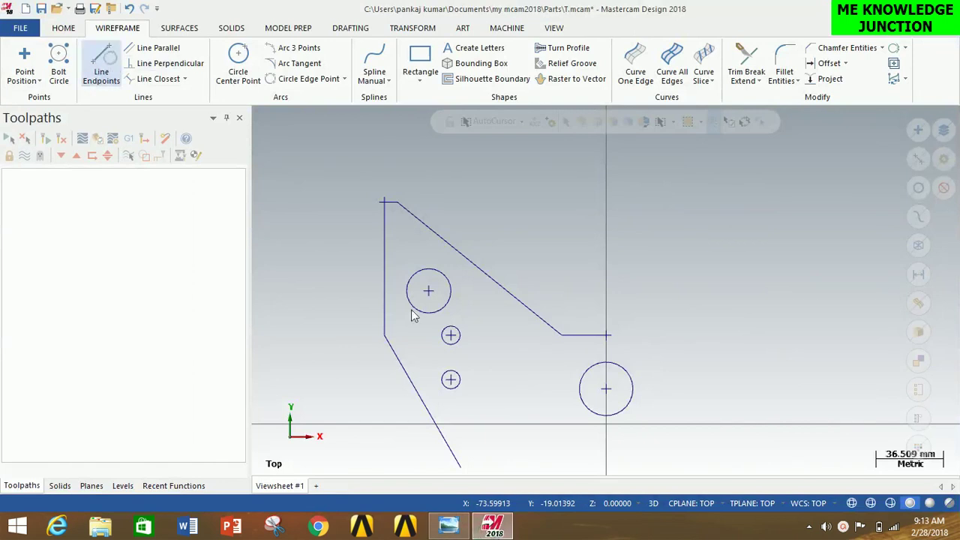
left_click(608, 425)
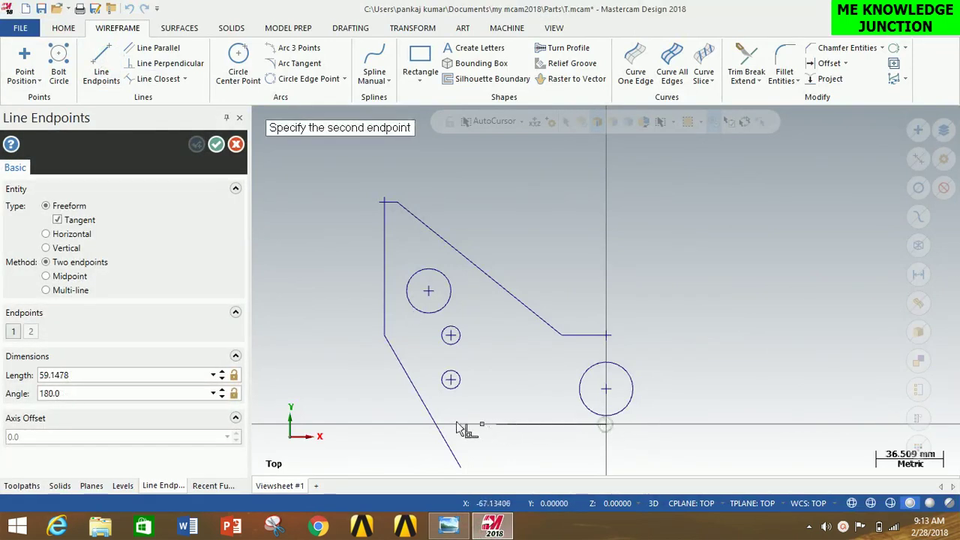
left_click(387, 425)
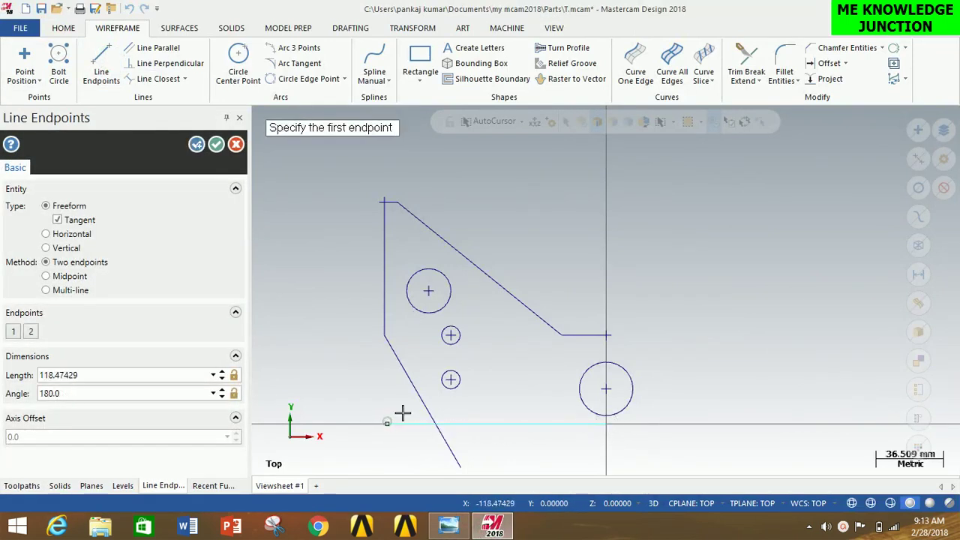
left_click(216, 146)
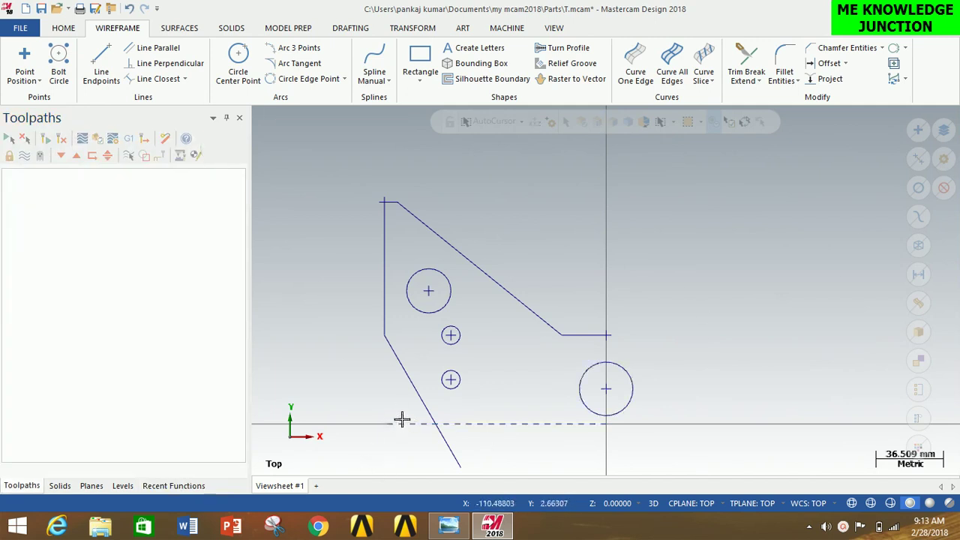
Trim the overhanging ends of the bottom line and the sloping lower left edge using the Divide/delete method.
left_click(754, 60)
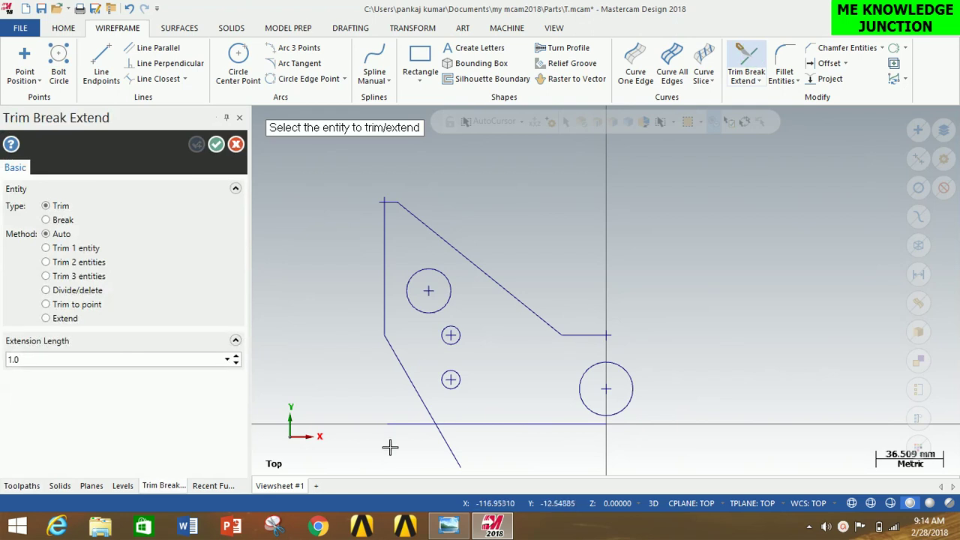
left_click(72, 291)
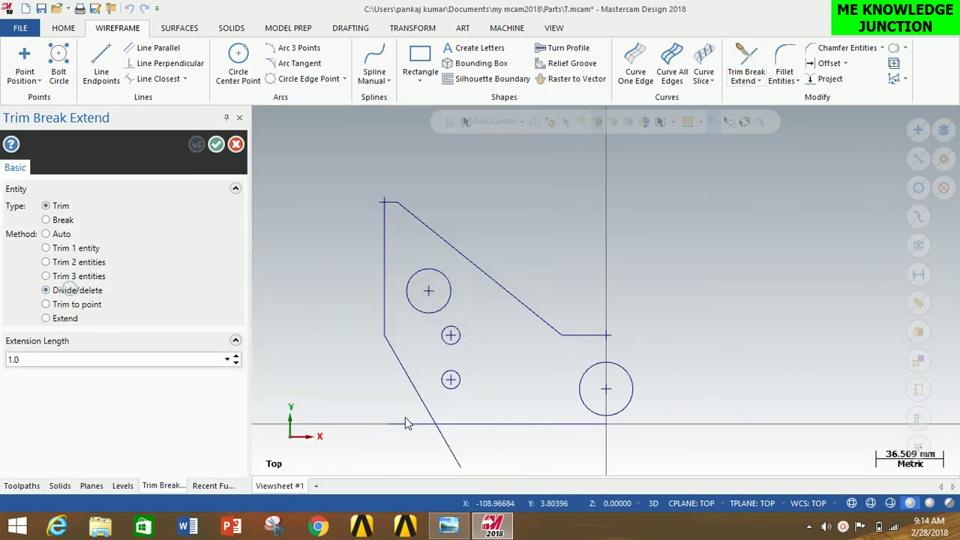
left_click(404, 426)
left_click(453, 441)
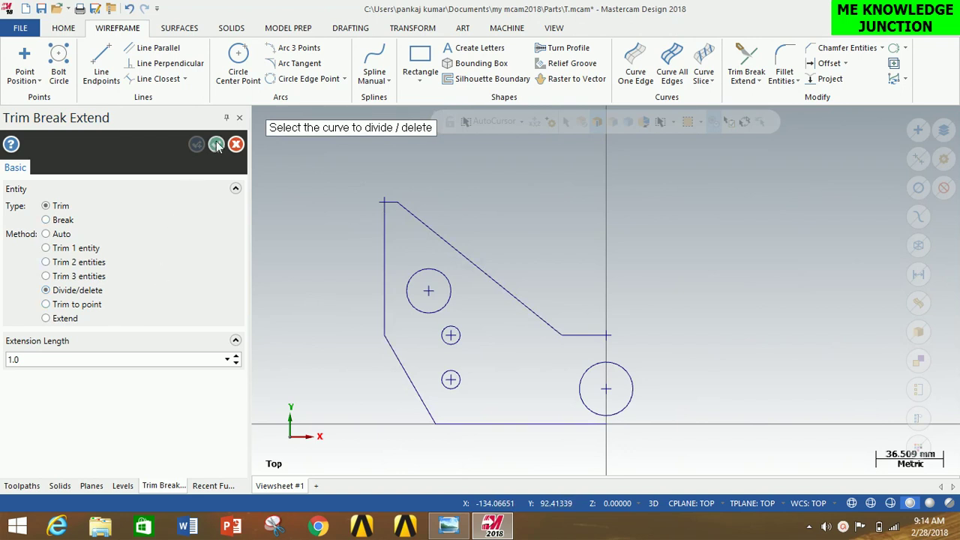
left_click(216, 145)
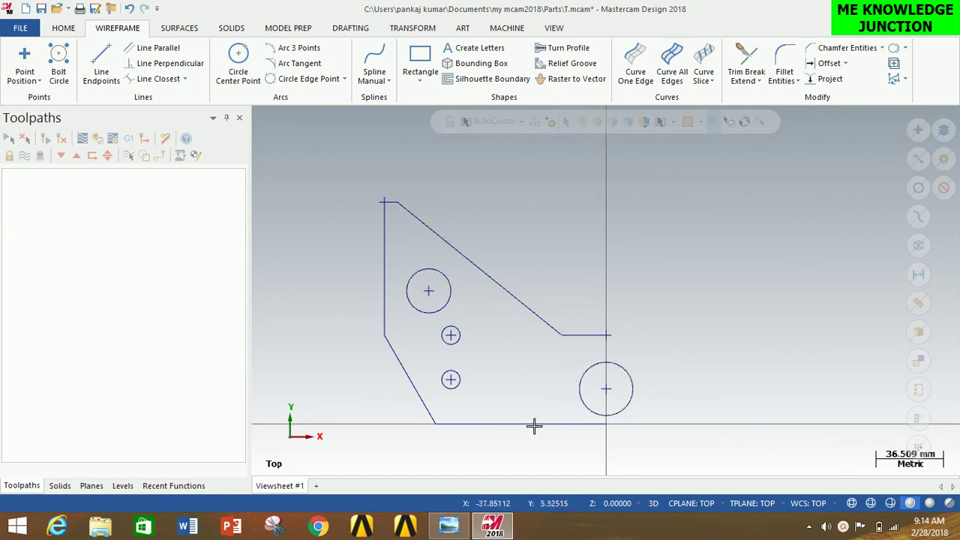
Start a Mirror copy and select the notch floor line, the sloping notch line and the plate's left vertical edge.
scroll(535, 426, "up", 2)
scroll(534, 426, "up", 1)
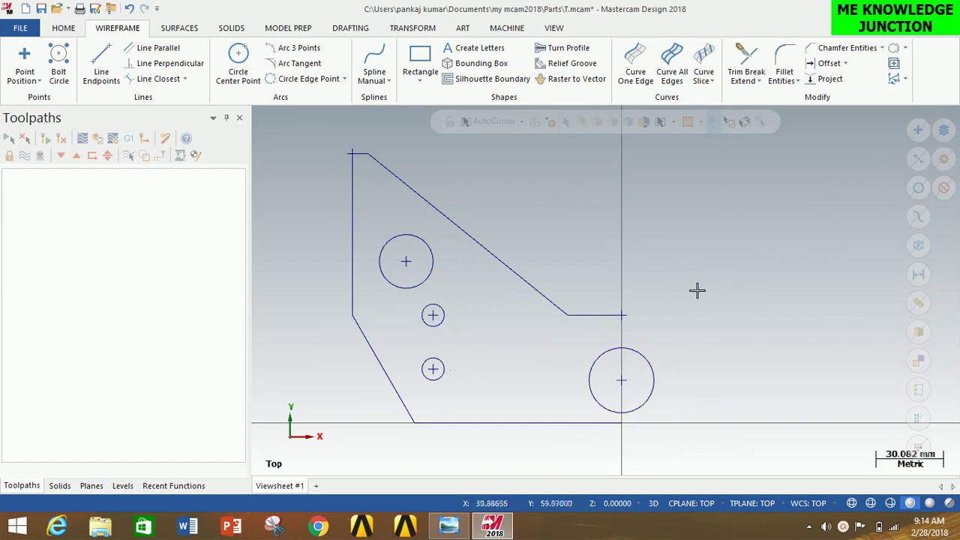
left_click(425, 30)
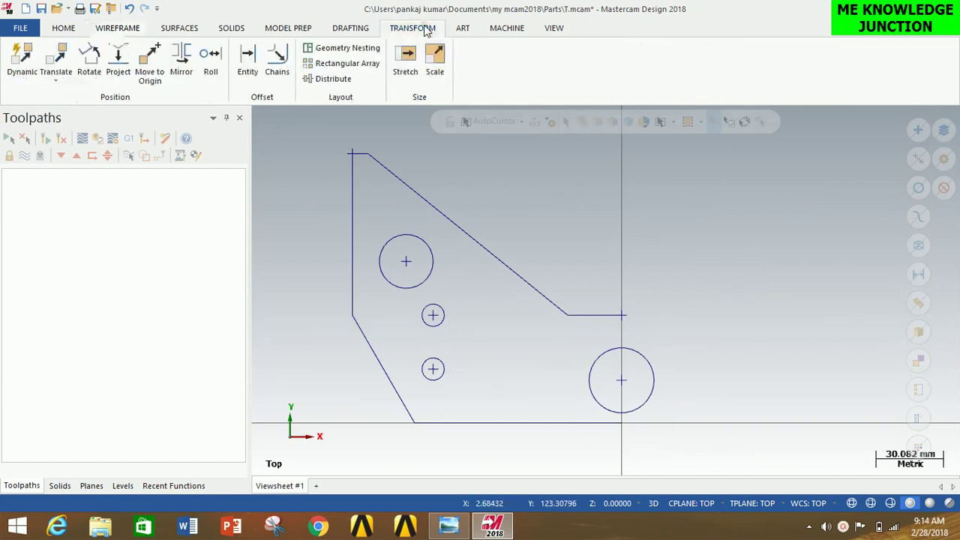
left_click(182, 66)
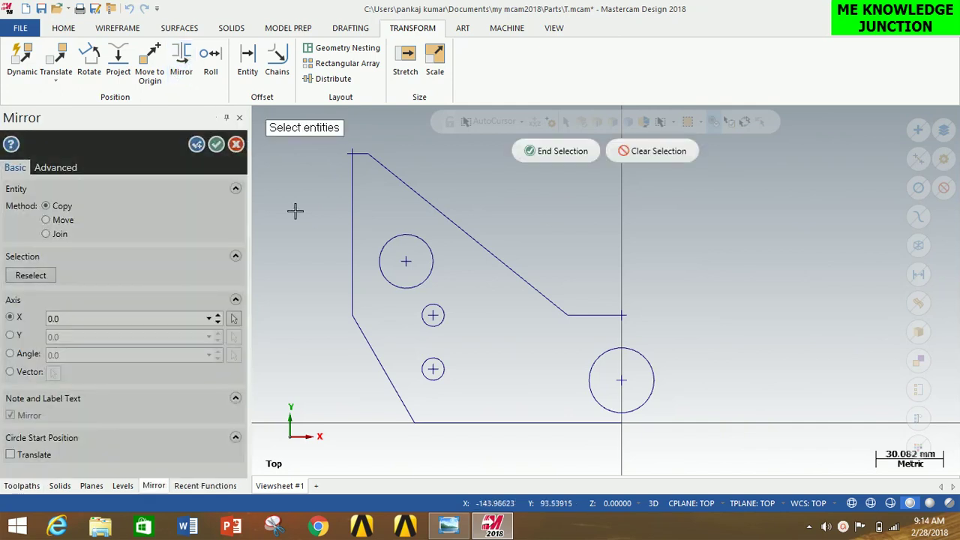
left_click(592, 316)
left_click(525, 276)
scroll(398, 207, "up", 1)
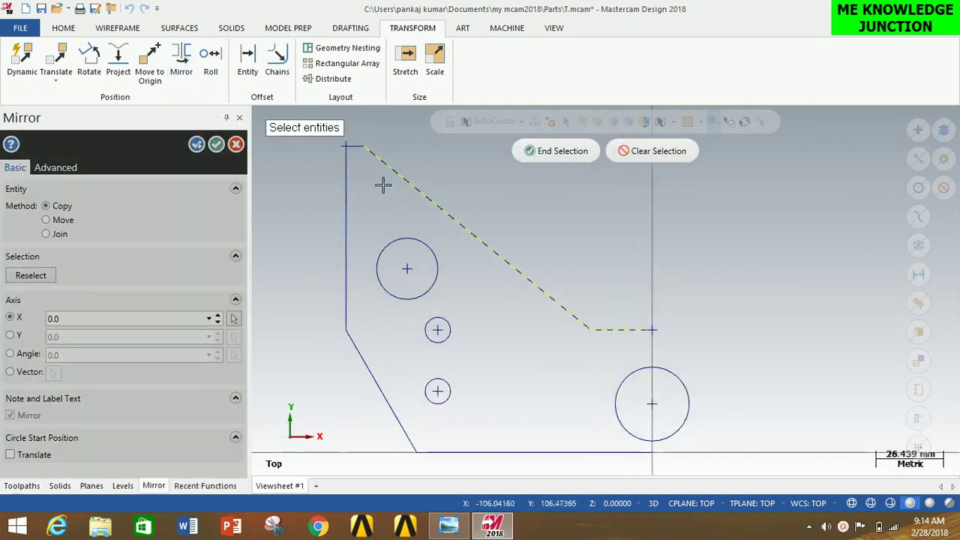
left_click(345, 186)
scroll(364, 143, "up", 1)
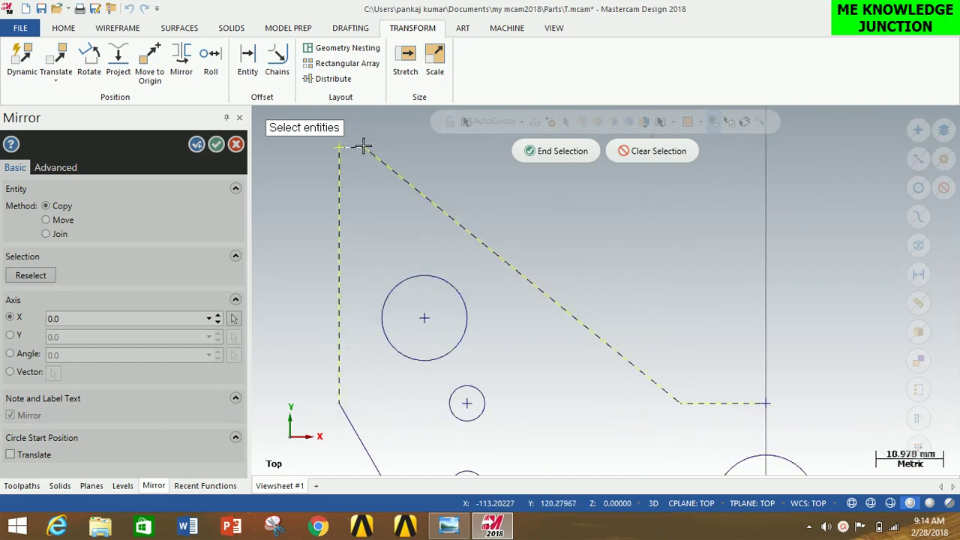
Add the sloping lower left edge, the bottom line and the three left-hand circles to the mirror selection.
scroll(388, 355, "down", 5)
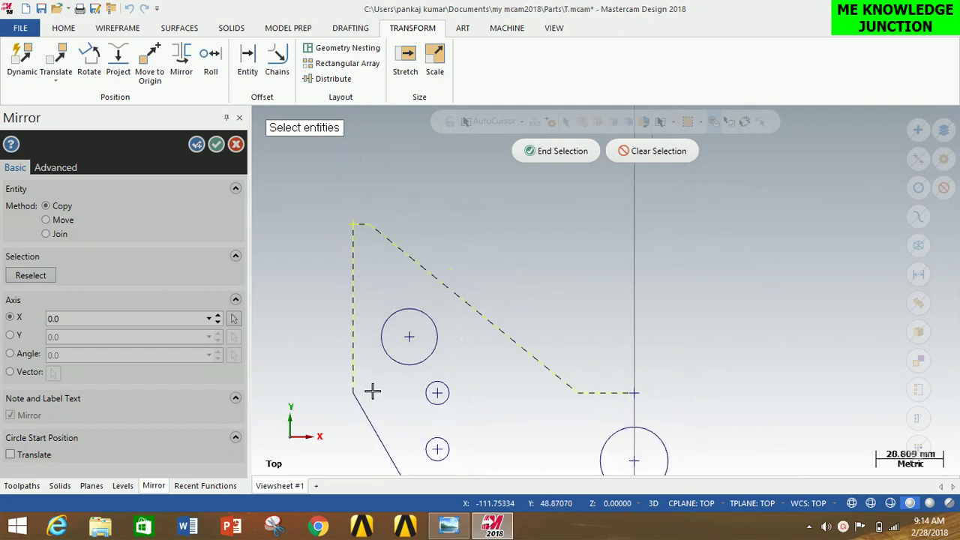
scroll(481, 387, "up", 3)
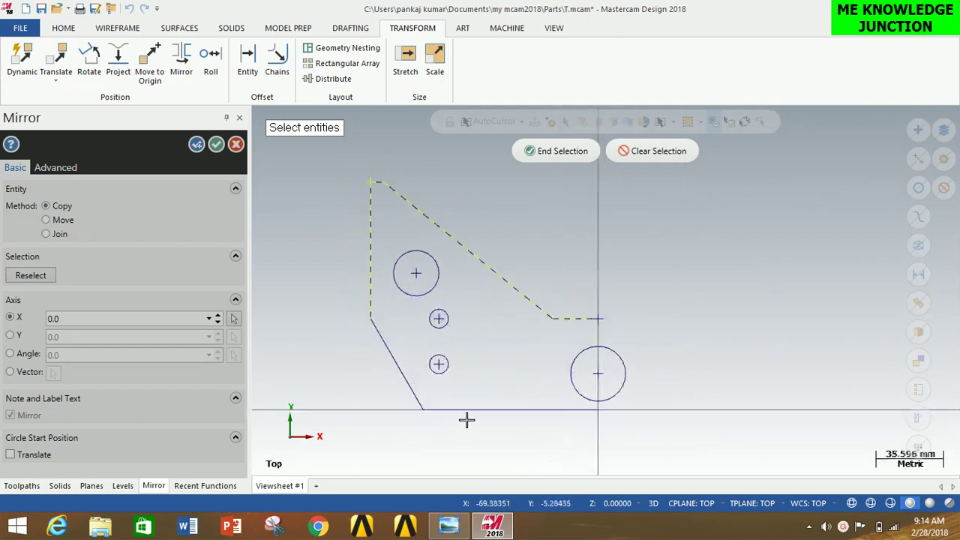
left_click(392, 360)
left_click(490, 409)
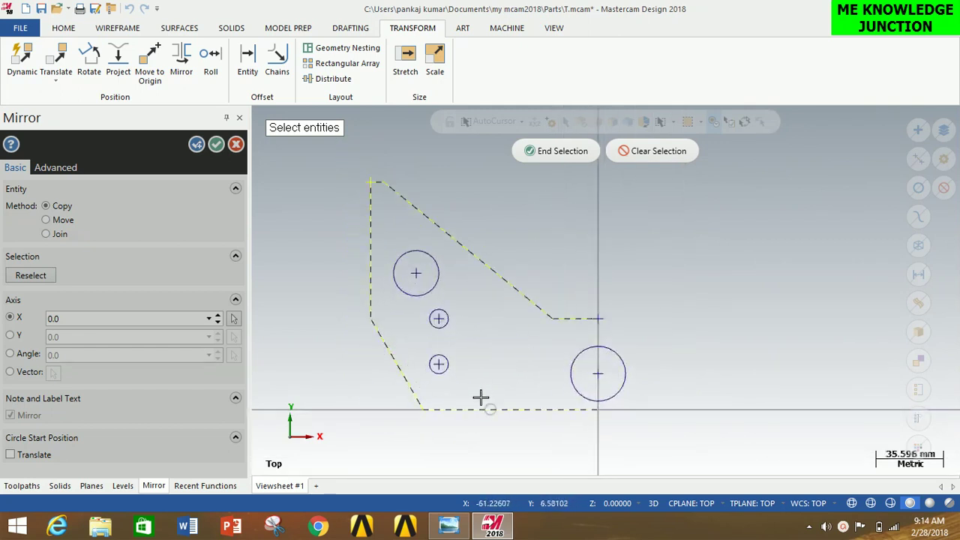
left_click(455, 315)
left_click(438, 270)
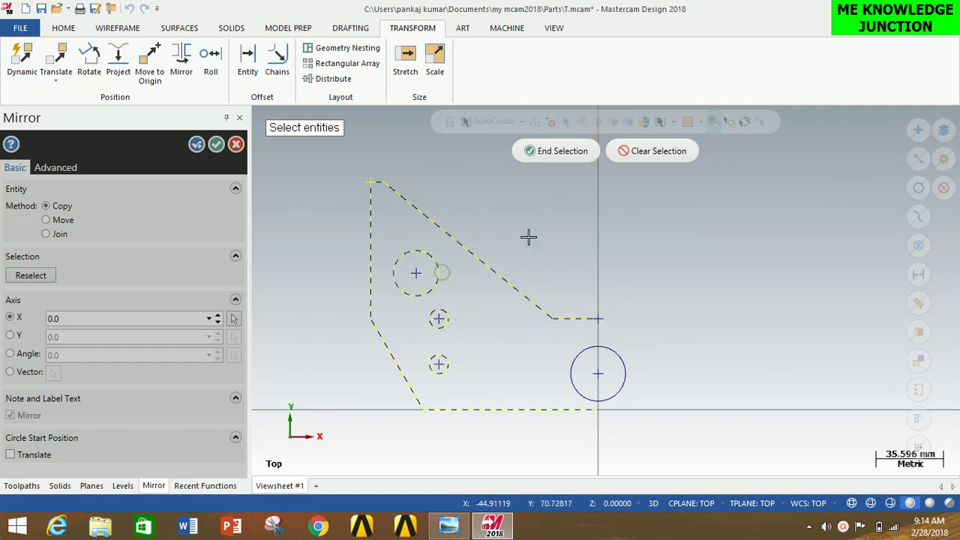
Mirror the selected geometry as a copy about the Y axis at 0.0 and clear the transform result colors.
left_click(546, 157)
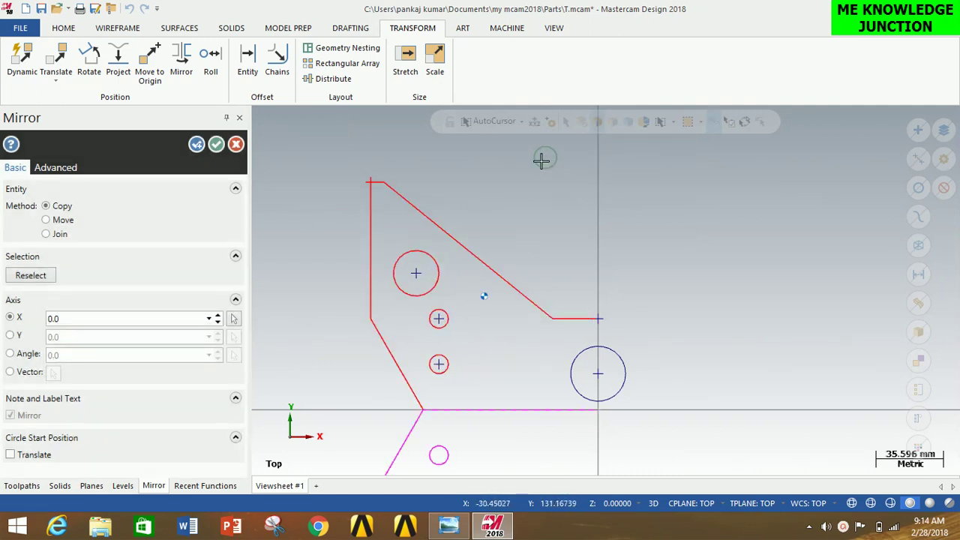
left_click(10, 336)
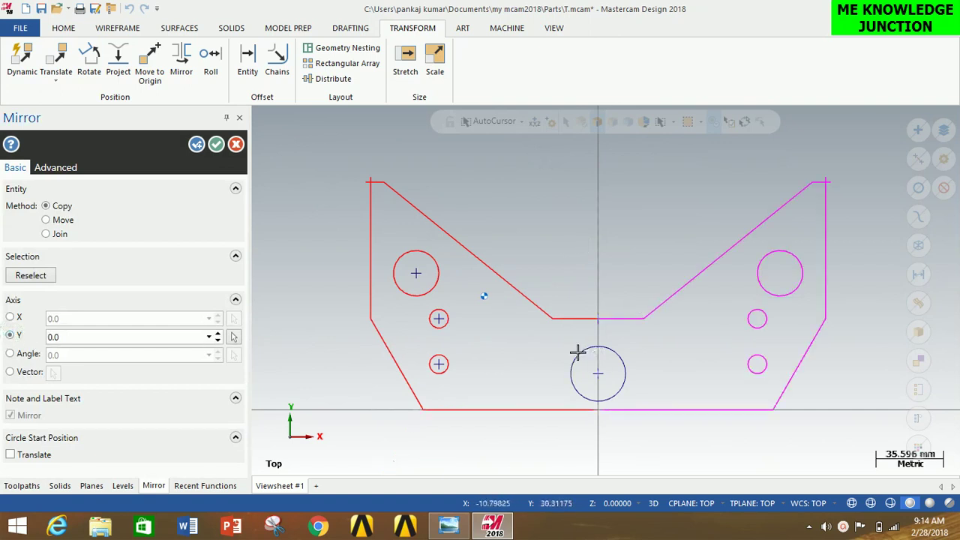
left_click(216, 144)
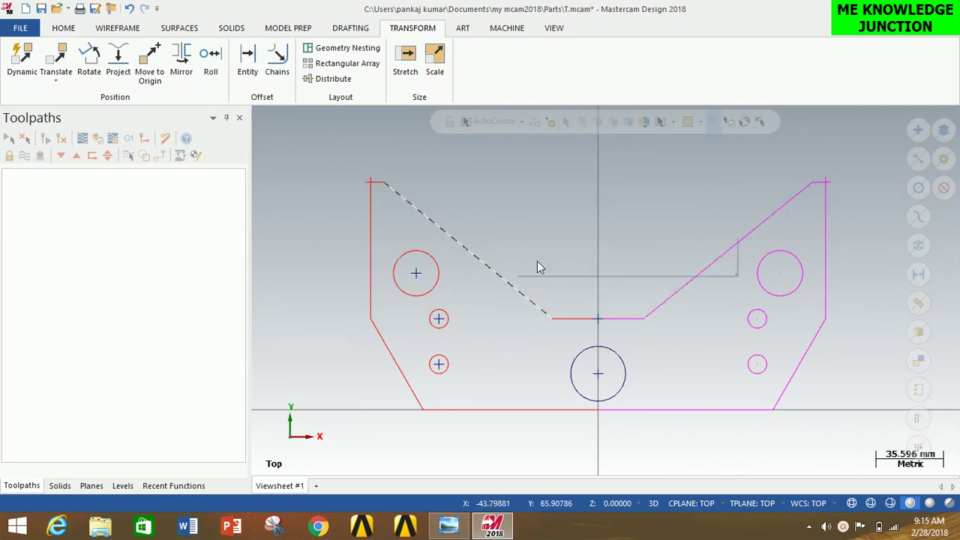
right_click(549, 272)
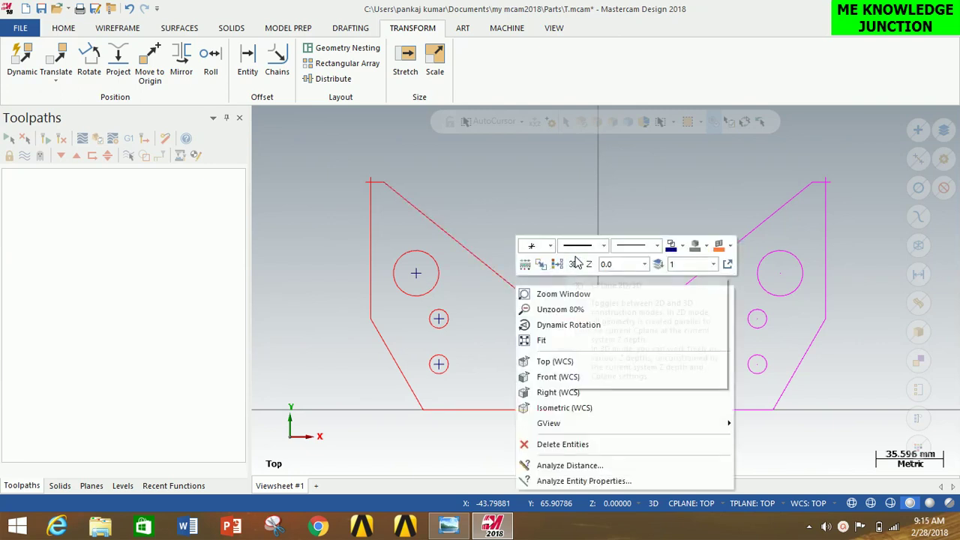
left_click(558, 265)
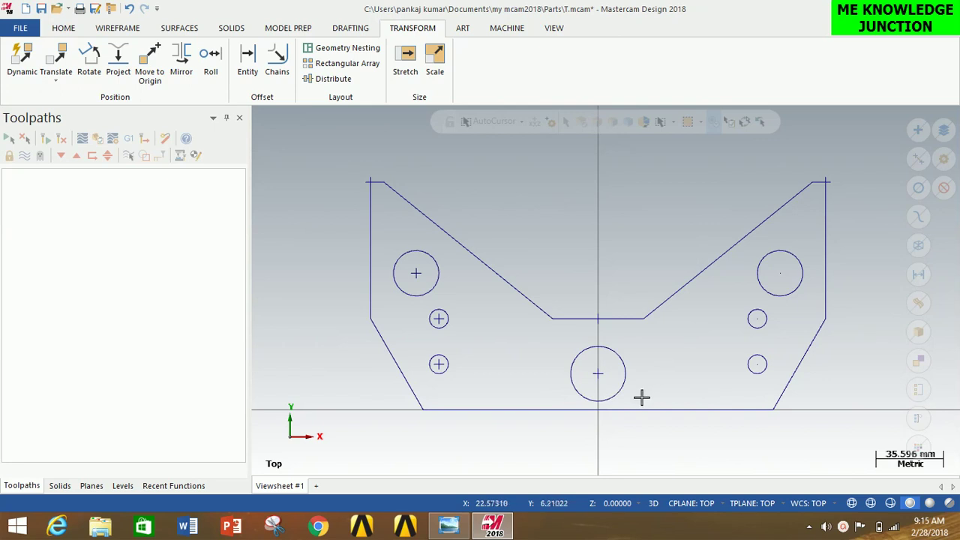
Set the graphics view to Isometric (WCS) with the whole plate profile in view.
scroll(641, 397, "up", 2)
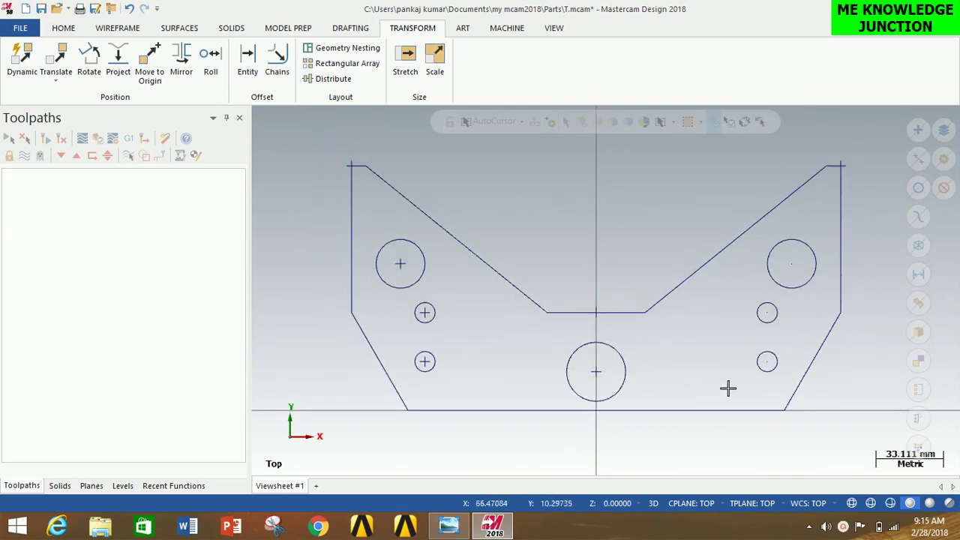
scroll(645, 308, "down", 3)
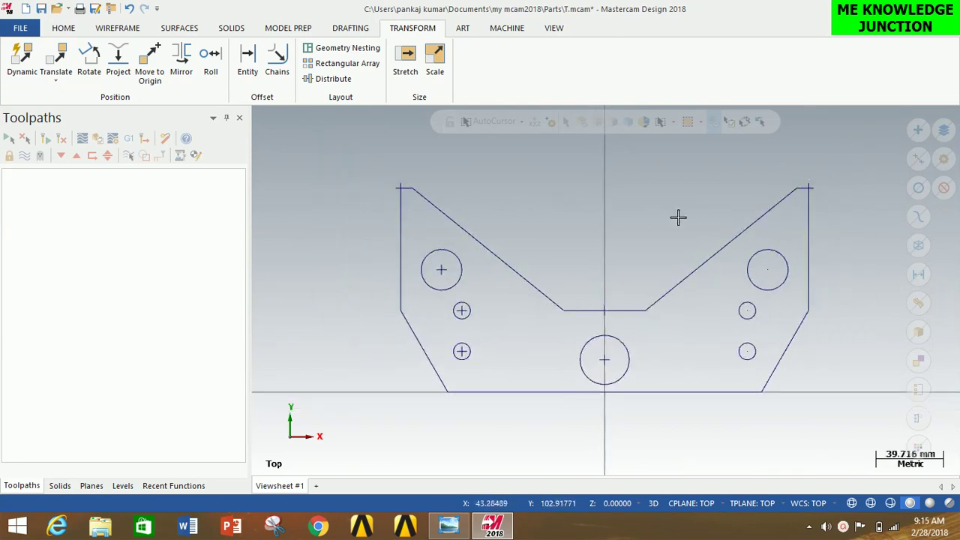
right_click(677, 186)
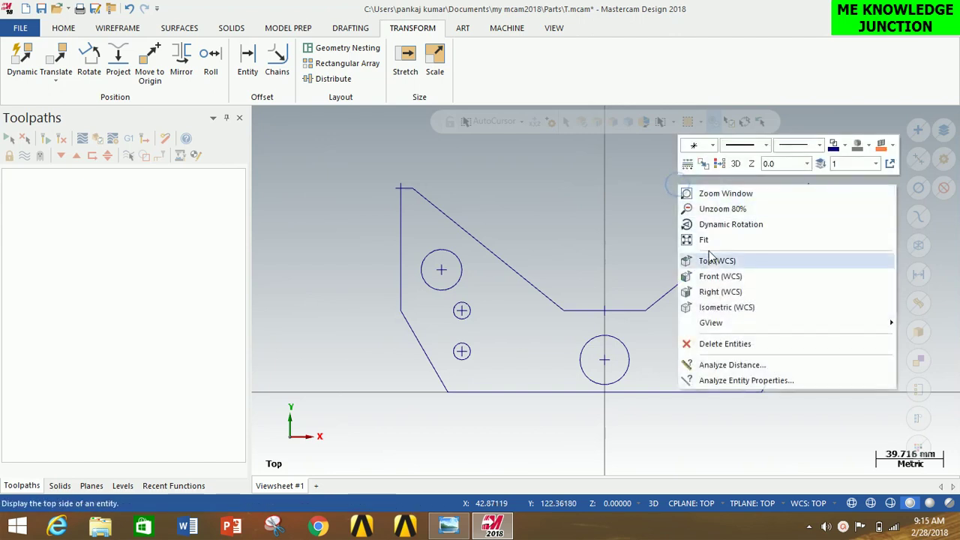
left_click(718, 307)
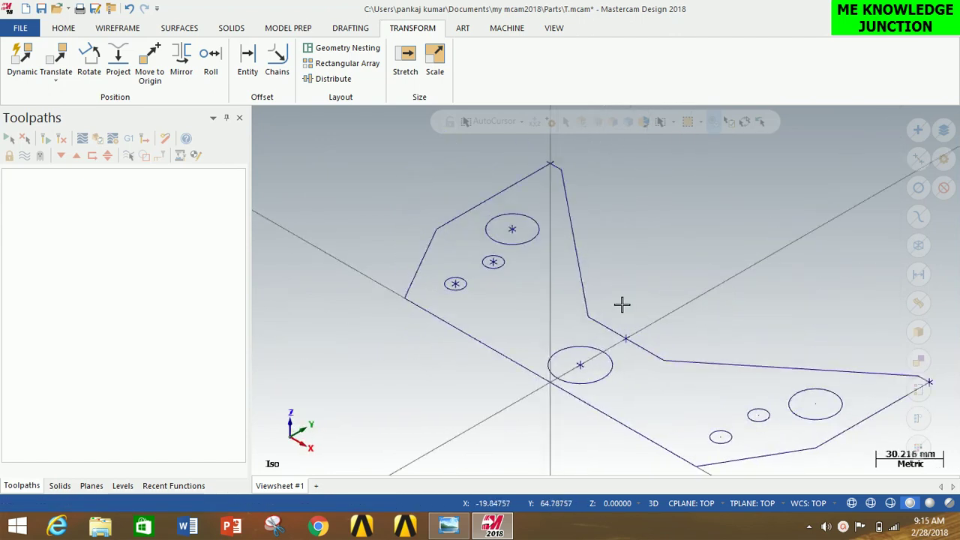
scroll(414, 322, "down", 1)
scroll(542, 437, "down", 2)
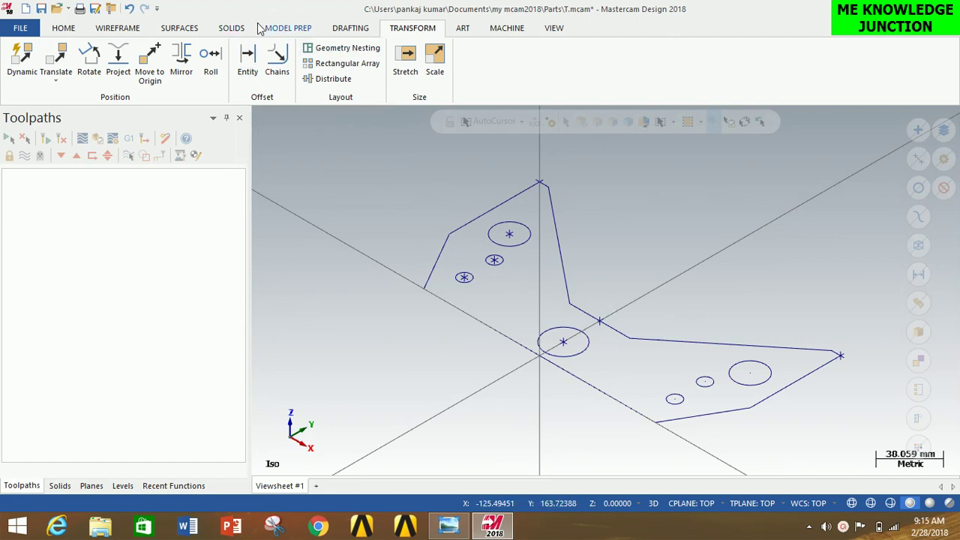
left_click(231, 28)
left_click(132, 64)
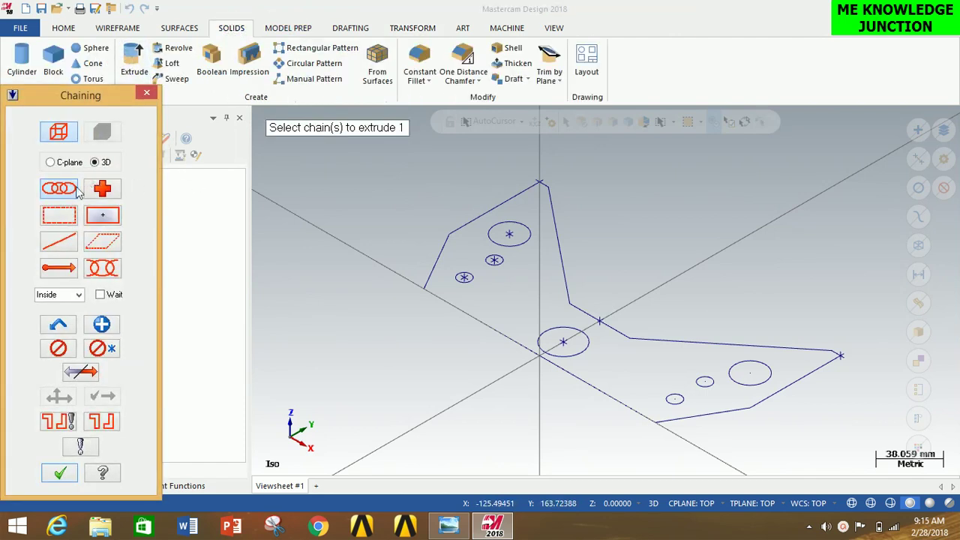
left_click(488, 211)
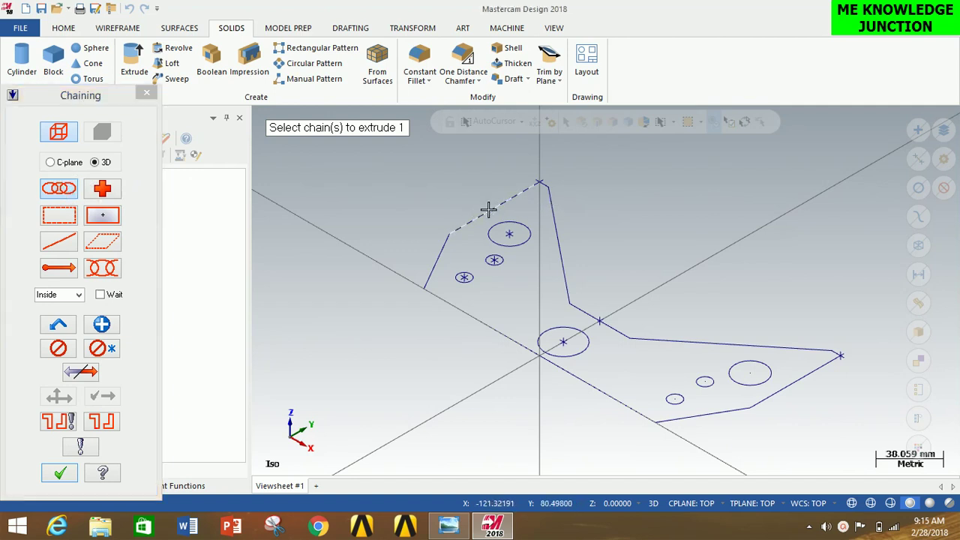
left_click(468, 282)
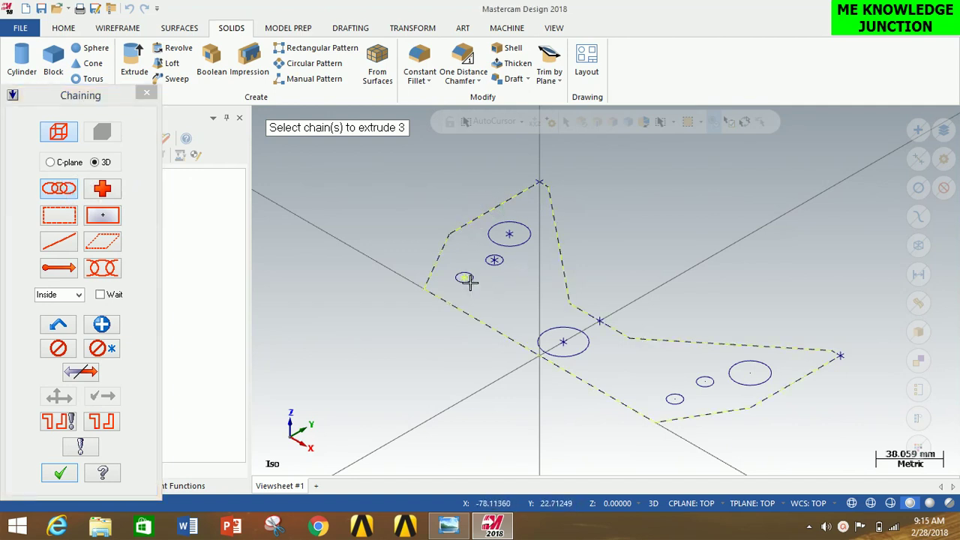
left_click(503, 259)
left_click(518, 244)
left_click(575, 354)
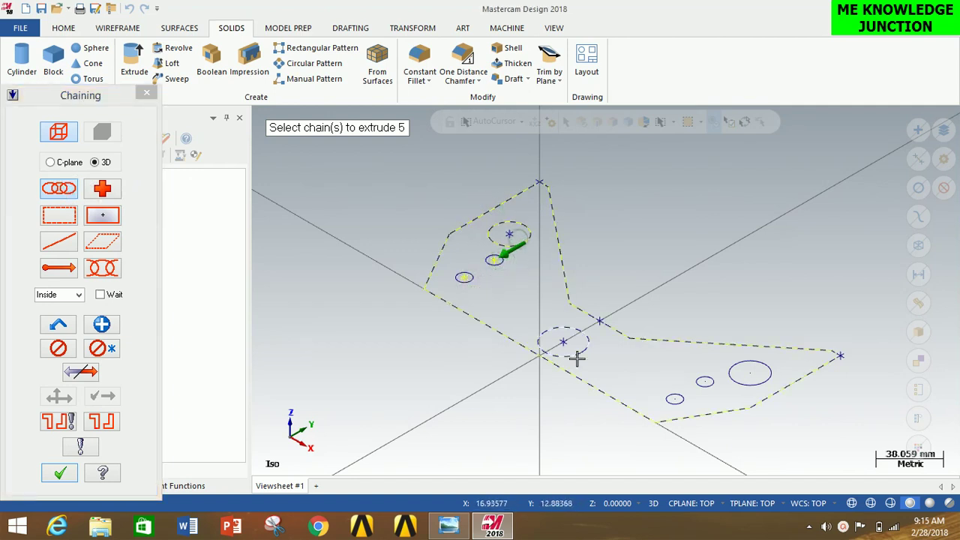
left_click(672, 397)
left_click(702, 382)
left_click(760, 383)
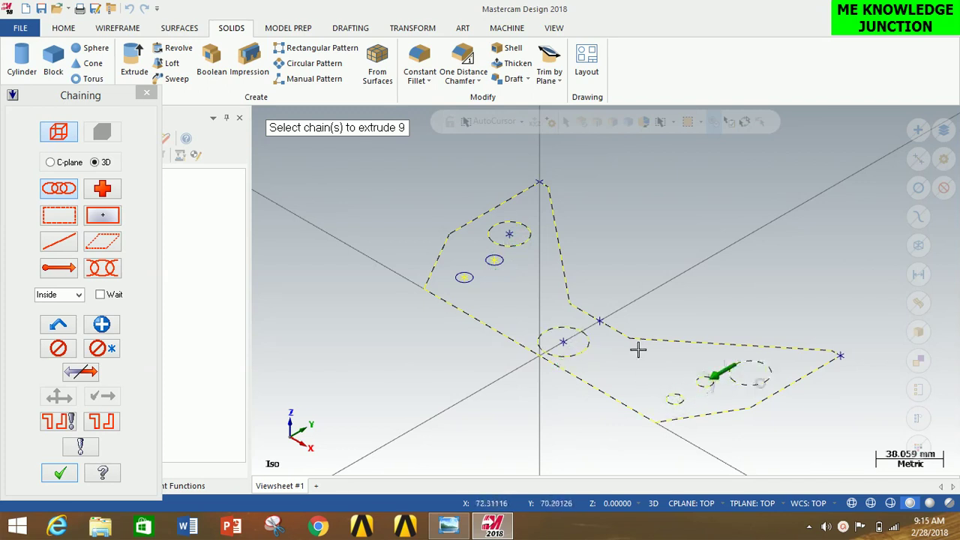
left_click(60, 474)
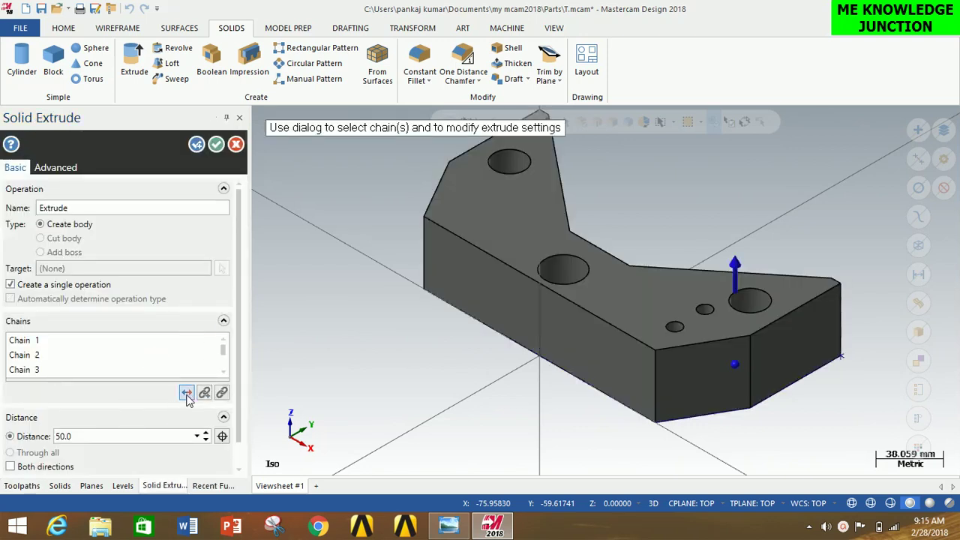
left_click(186, 394)
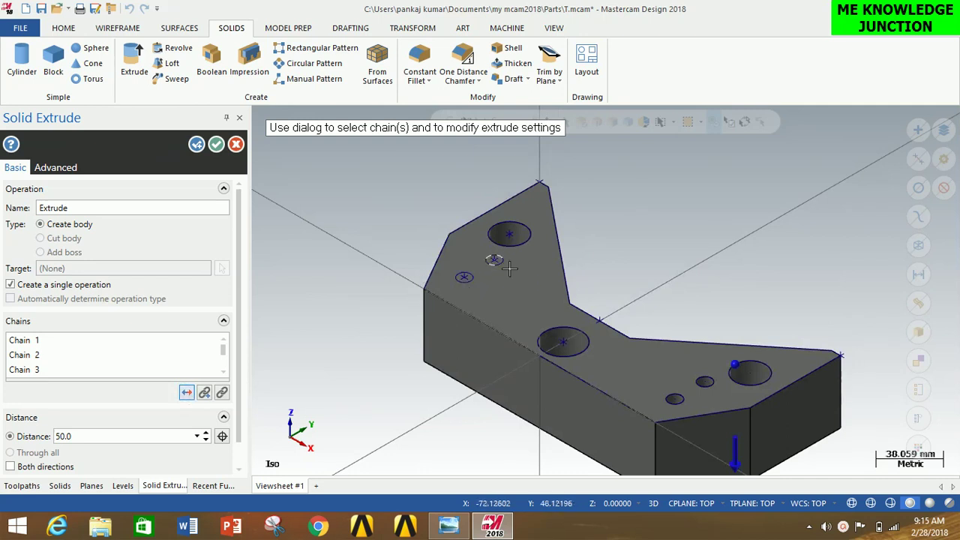
left_click(236, 146)
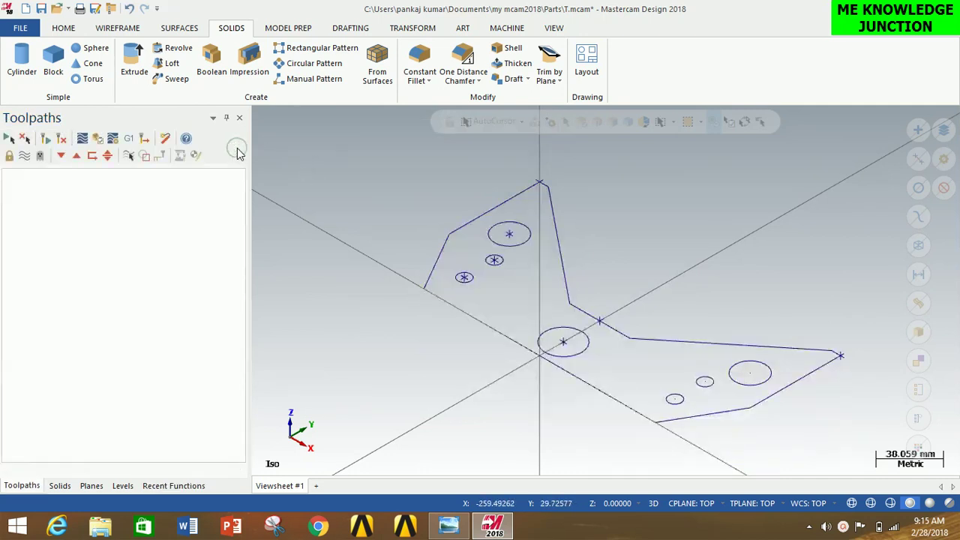
Start a solid Extrude and chain the plate's outer profile and all seven hole circles.
left_click(135, 64)
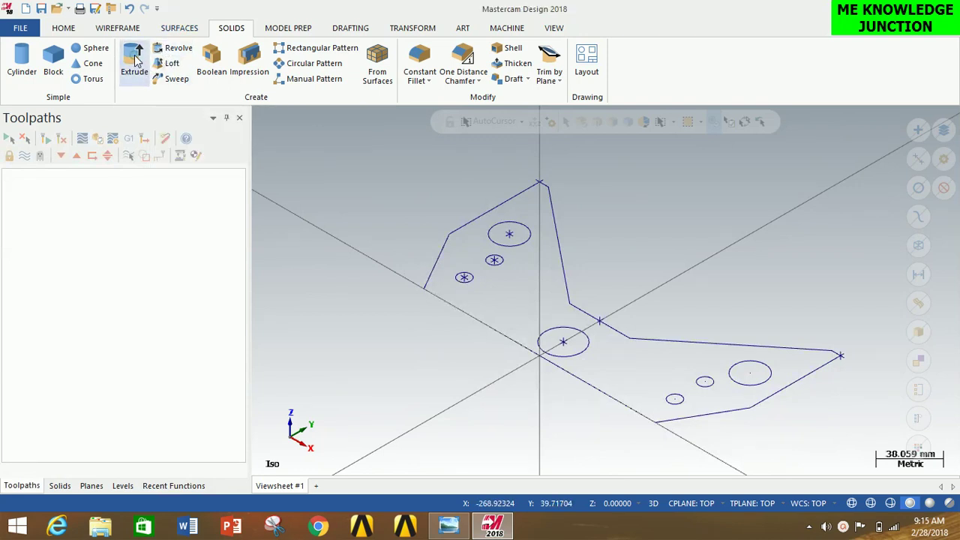
left_click(463, 228)
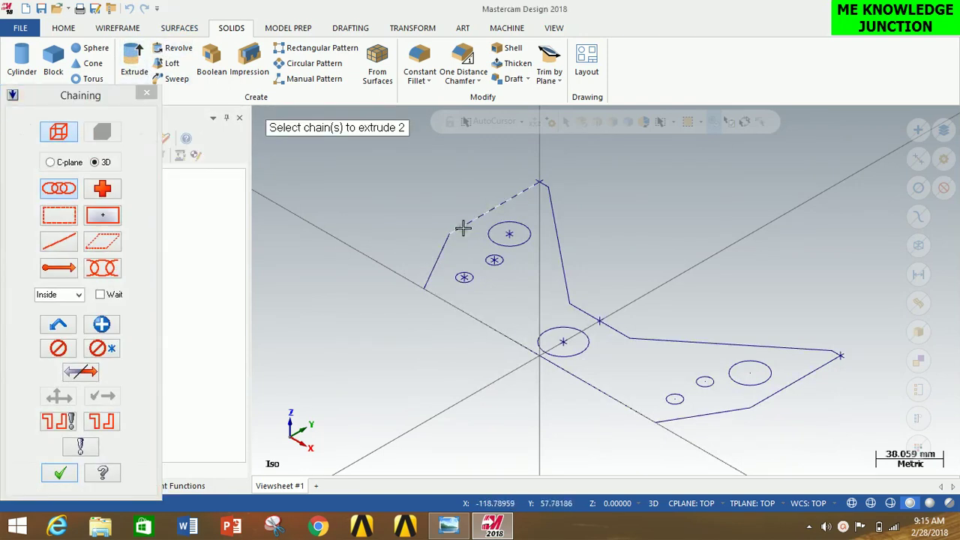
scroll(466, 280, "up", 2)
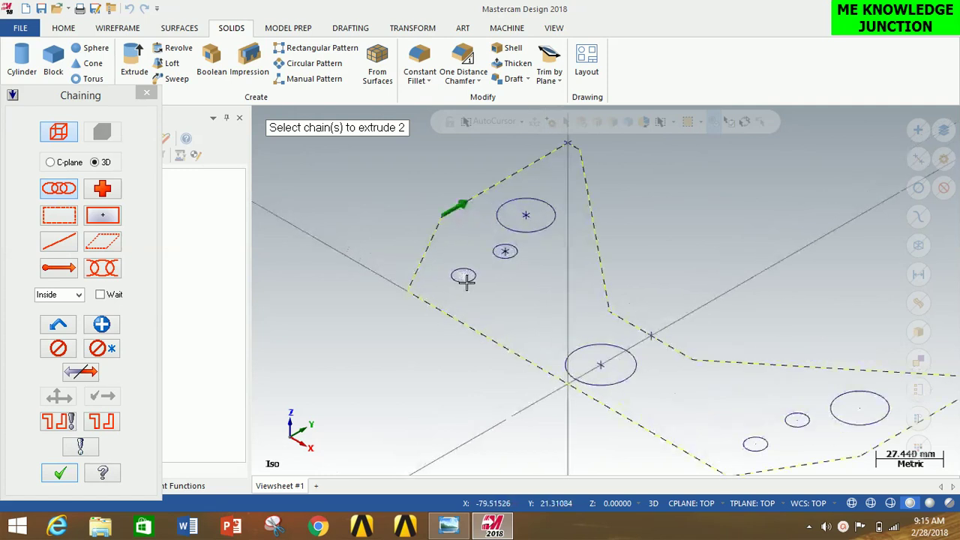
left_click(471, 276)
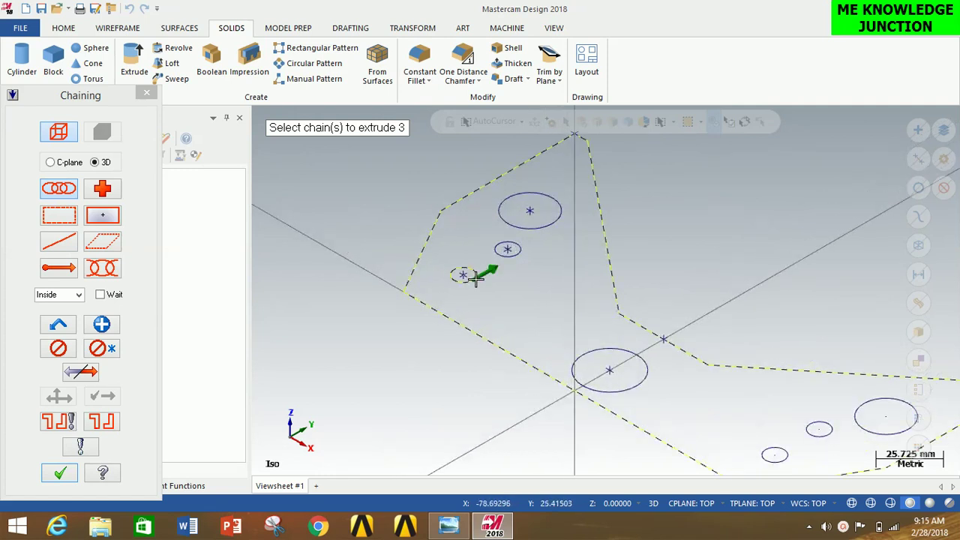
left_click(505, 254)
left_click(547, 227)
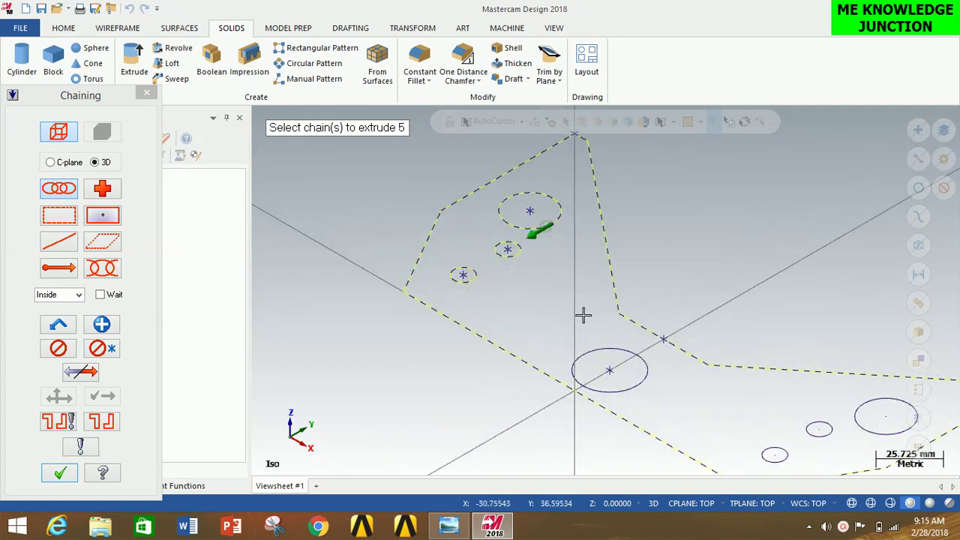
left_click(620, 351)
left_click(777, 459)
left_click(820, 436)
left_click(867, 431)
scroll(439, 257, "down", 3)
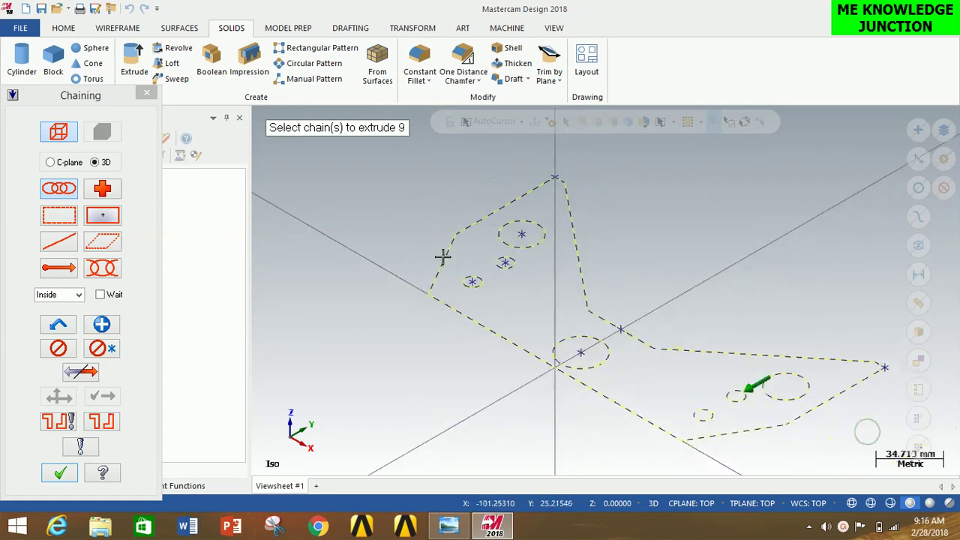
left_click(60, 474)
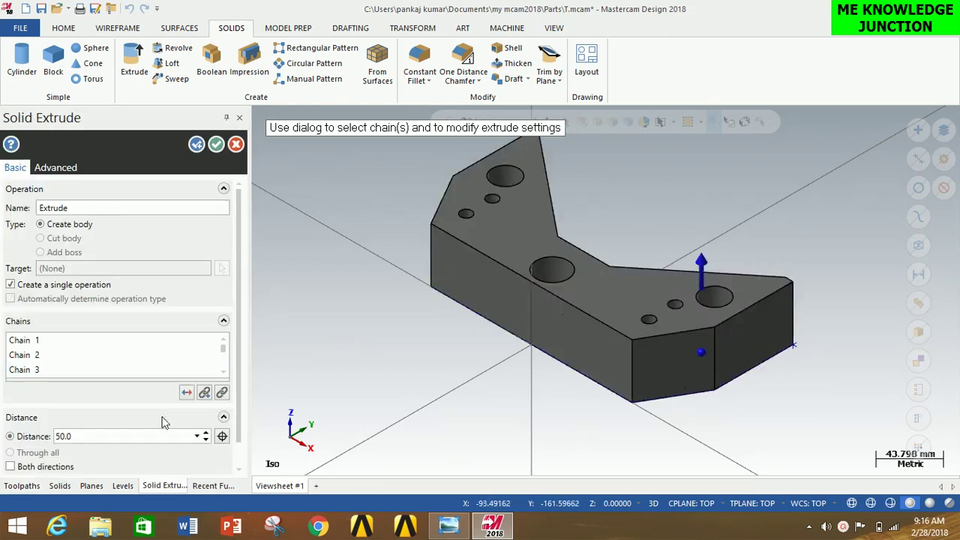
Reverse the extrusion to go downward, set its distance to 20 mm and create the solid body.
left_click(185, 395)
left_click(120, 437)
type("20")
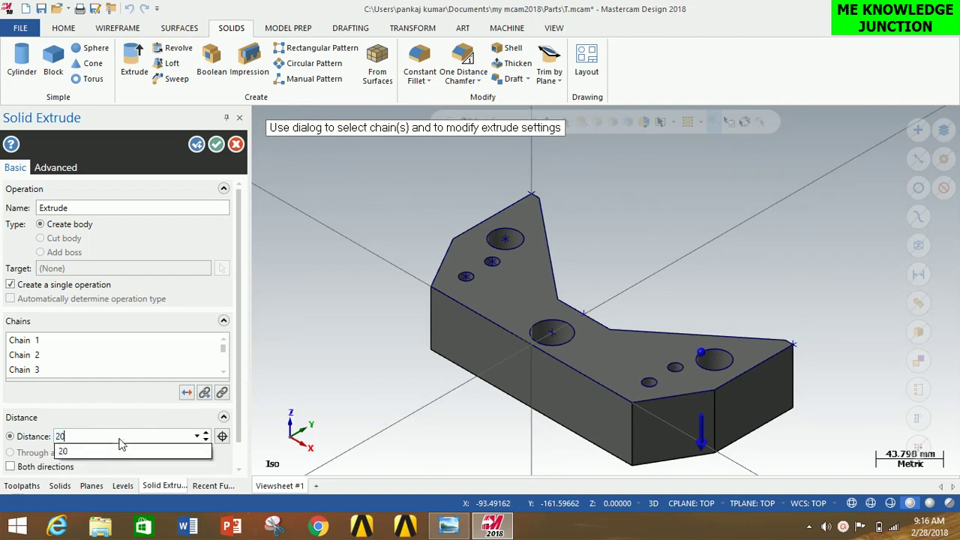
key("Return")
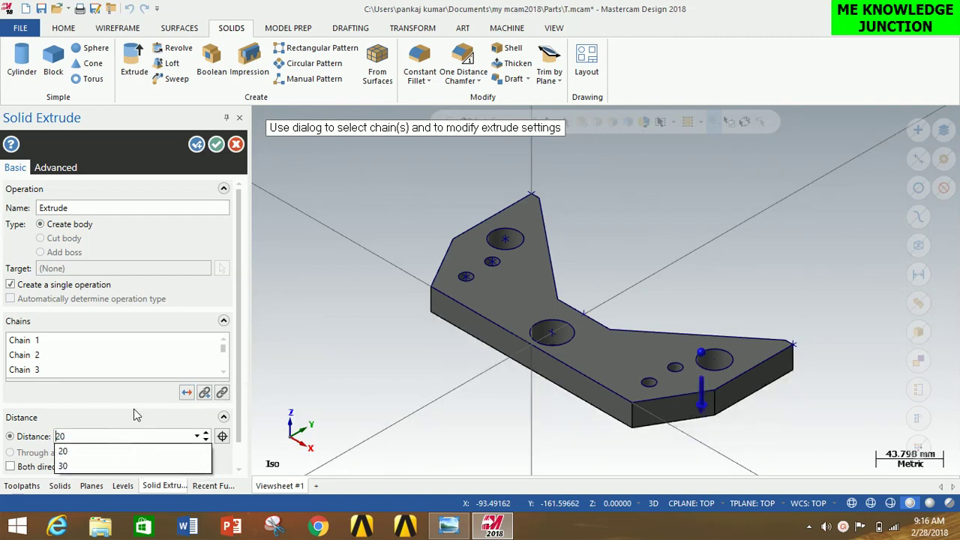
left_click(218, 144)
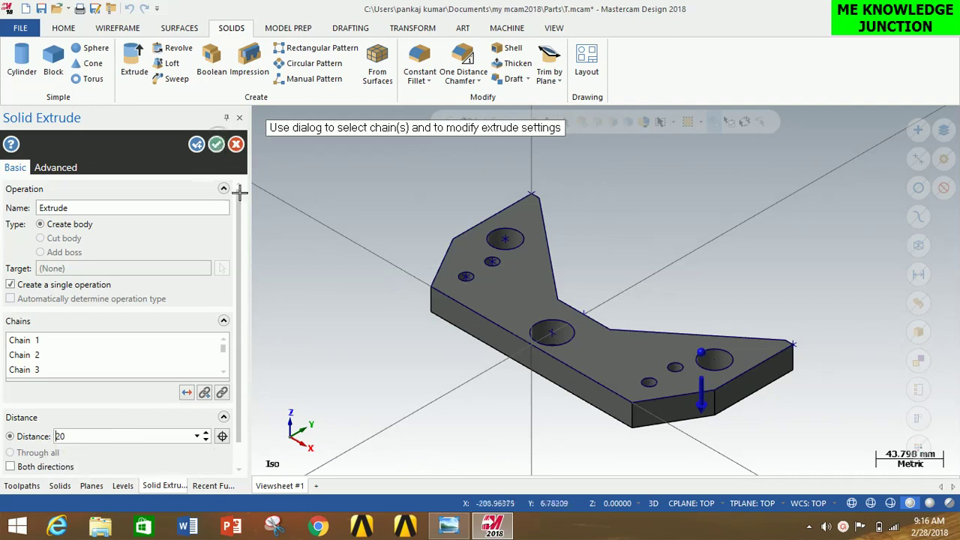
left_click(214, 144)
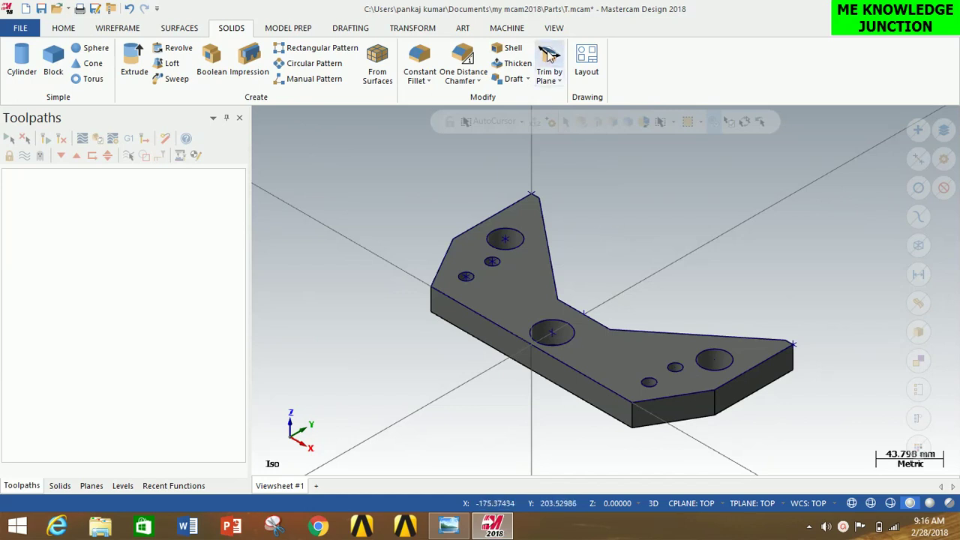
Set up a machine group for the plate with the default mill as machine type.
left_click(507, 28)
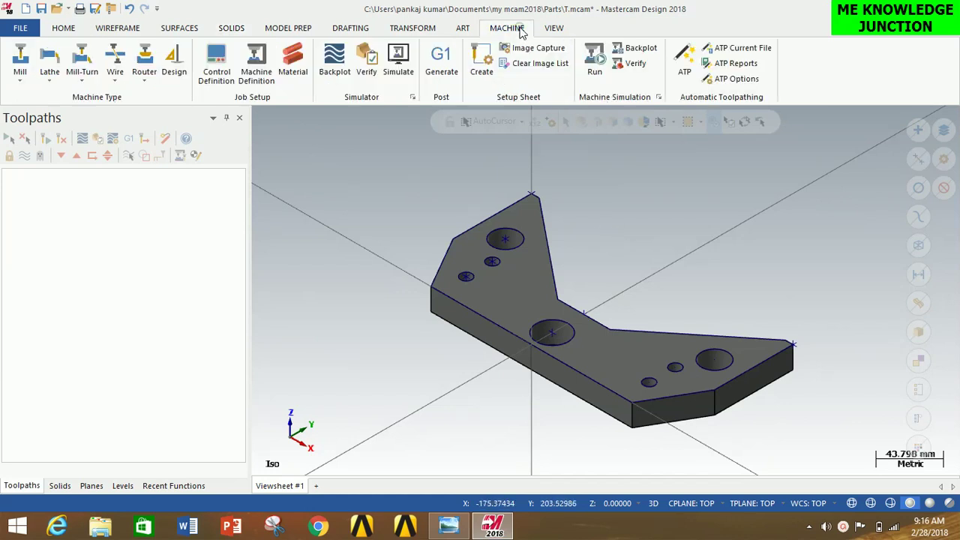
left_click(17, 64)
left_click(34, 94)
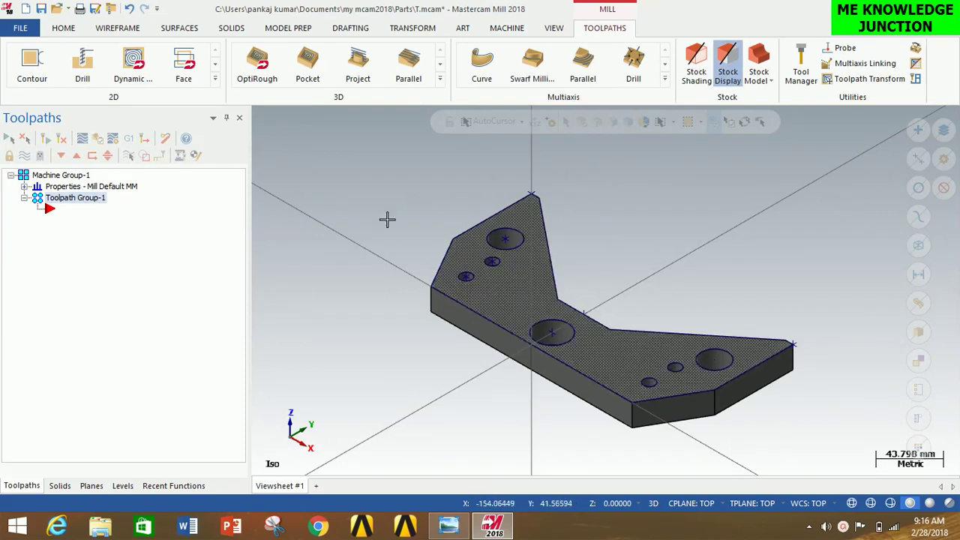
Set up rectangular stock from all solids, enlarging it to X 245, Y 125 and Z 21 mm.
left_click(25, 187)
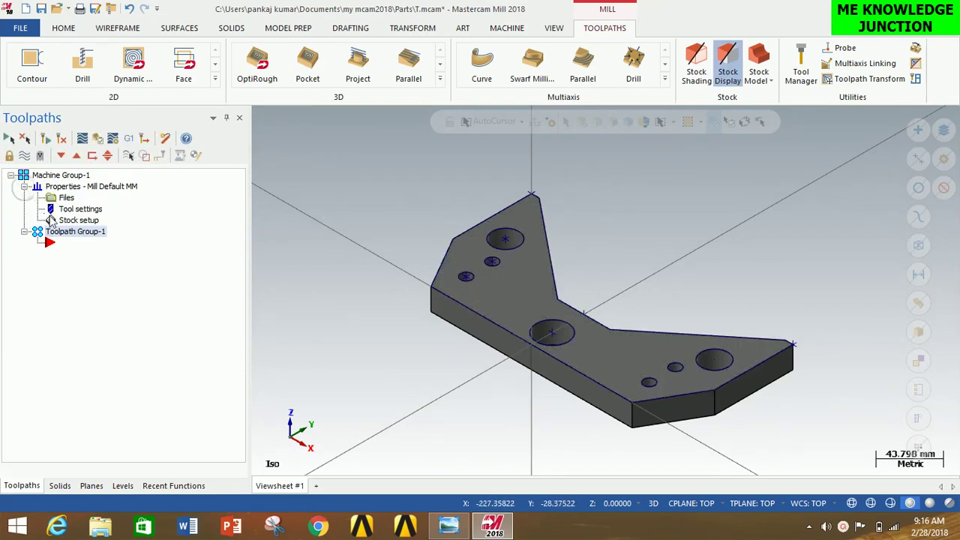
left_click(76, 221)
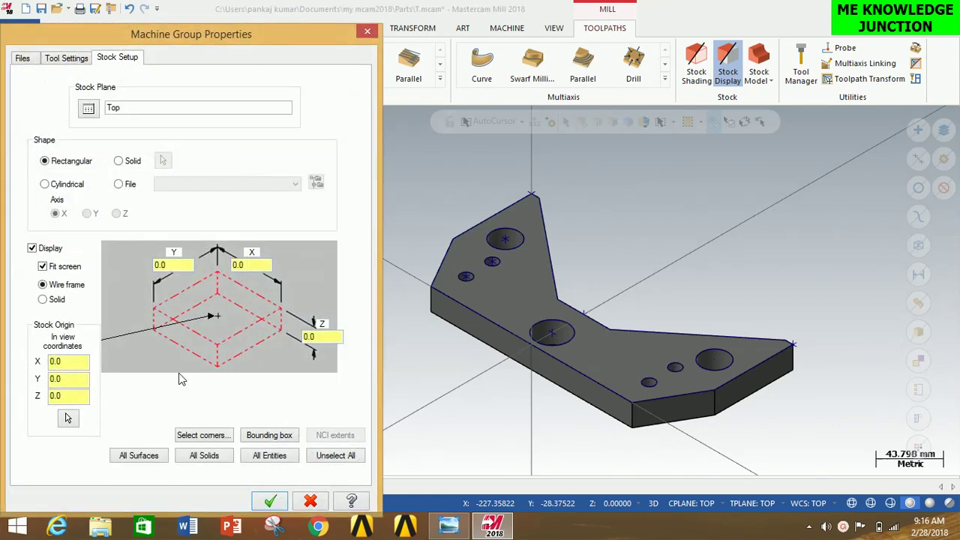
left_click(210, 459)
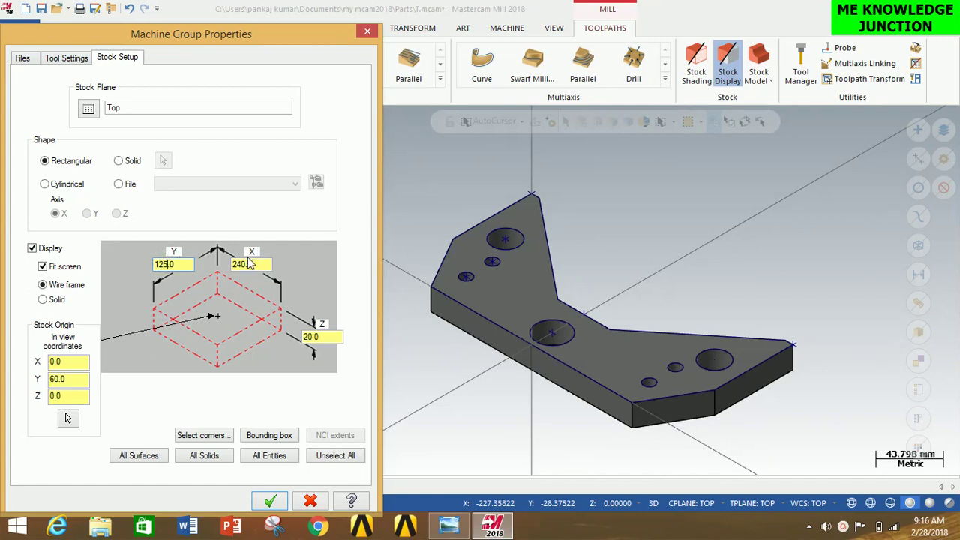
key("BackSpace")
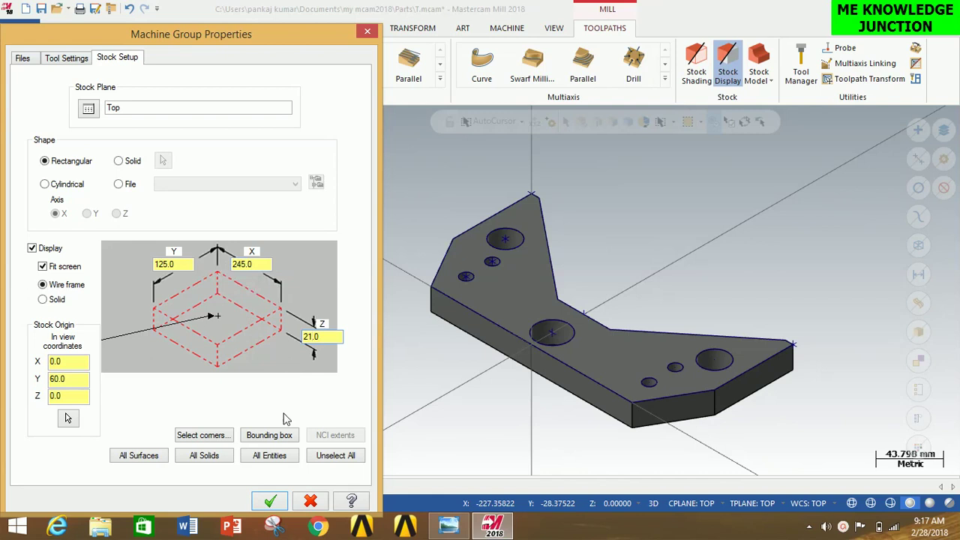
left_click(270, 501)
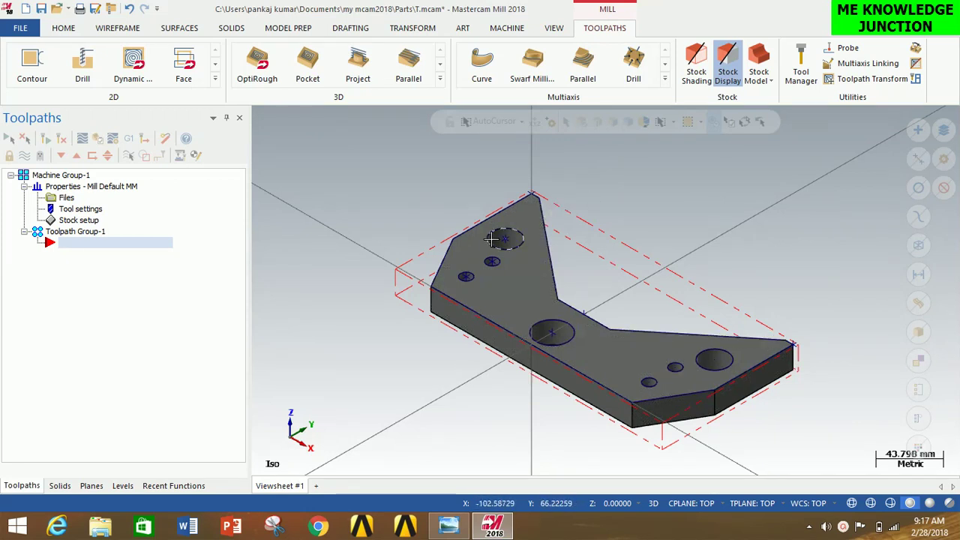
Start a Facing toolpath and chain the plate's outer profile as its boundary.
left_click(192, 67)
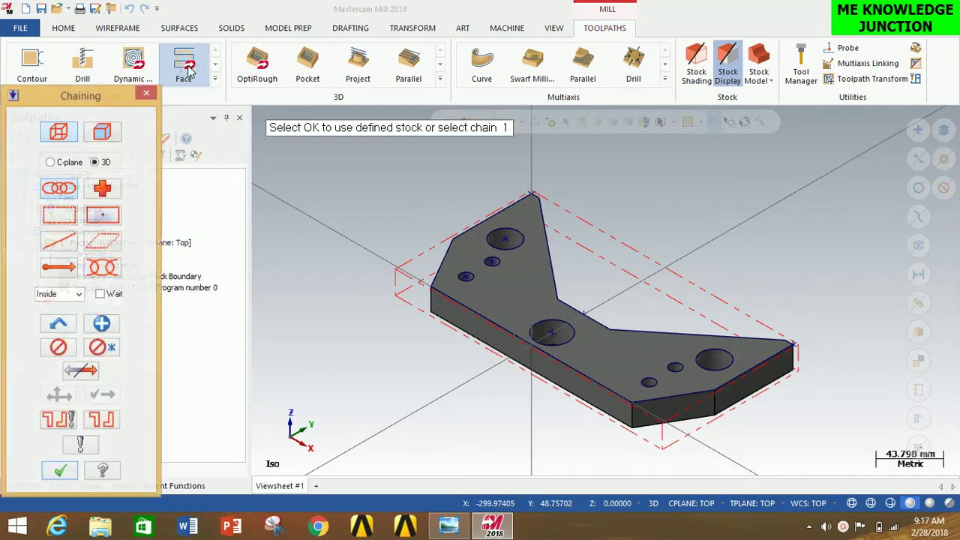
left_click(438, 271)
left_click(59, 472)
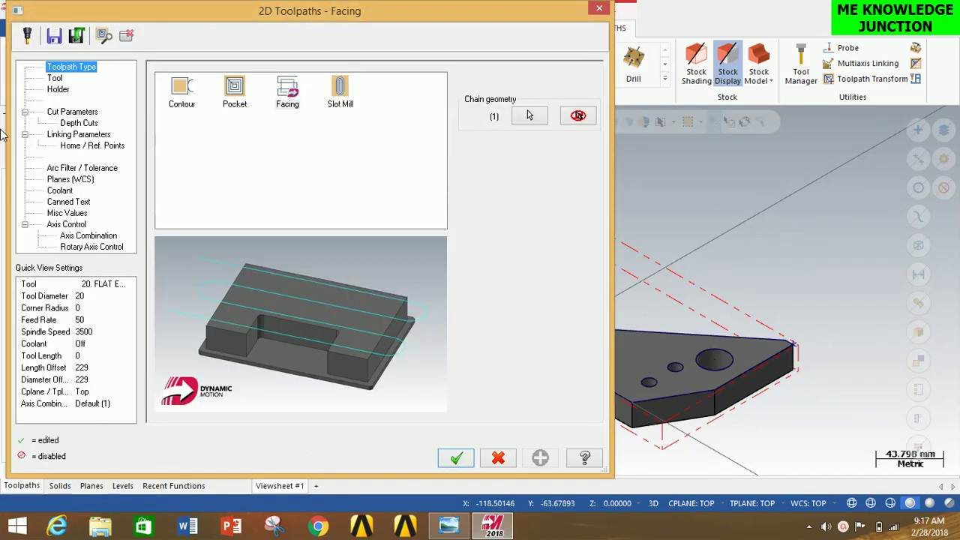
Filter the tool library to face mills and assign the 100 mm face mill to the facing operation.
left_click(55, 78)
left_click(191, 301)
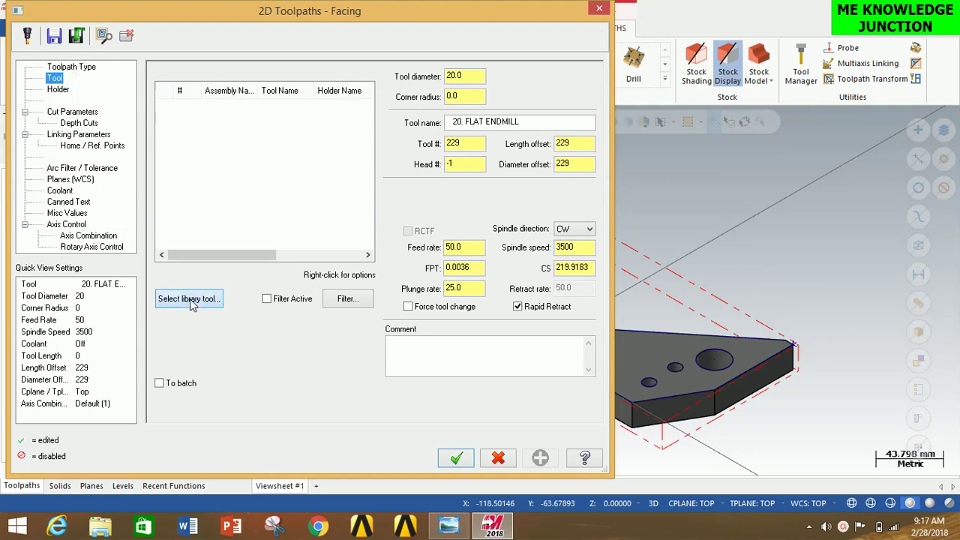
left_click(552, 241)
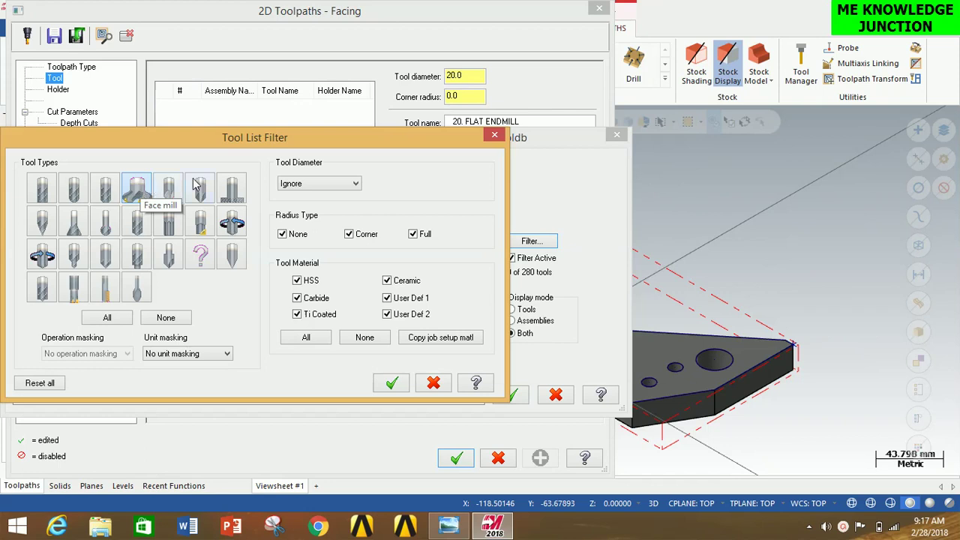
left_click(391, 384)
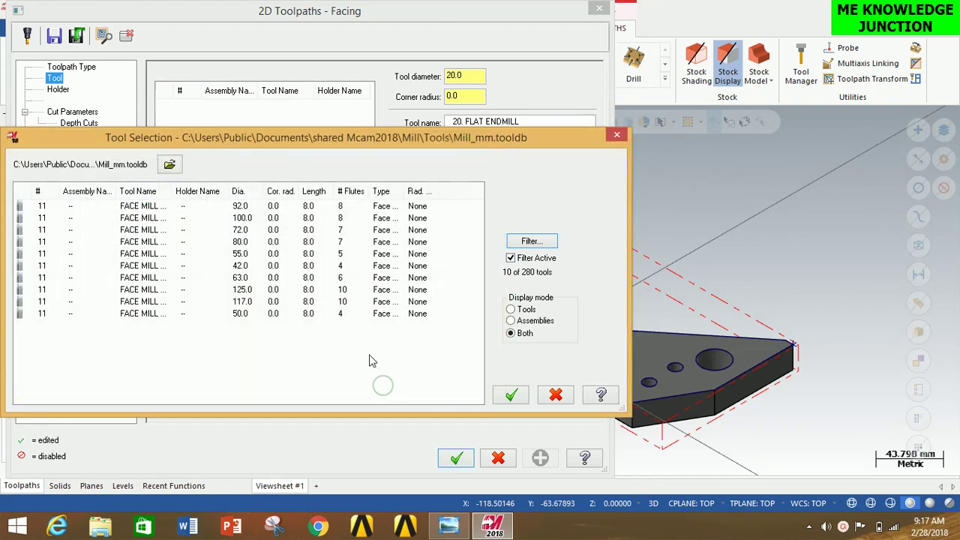
left_click(252, 218)
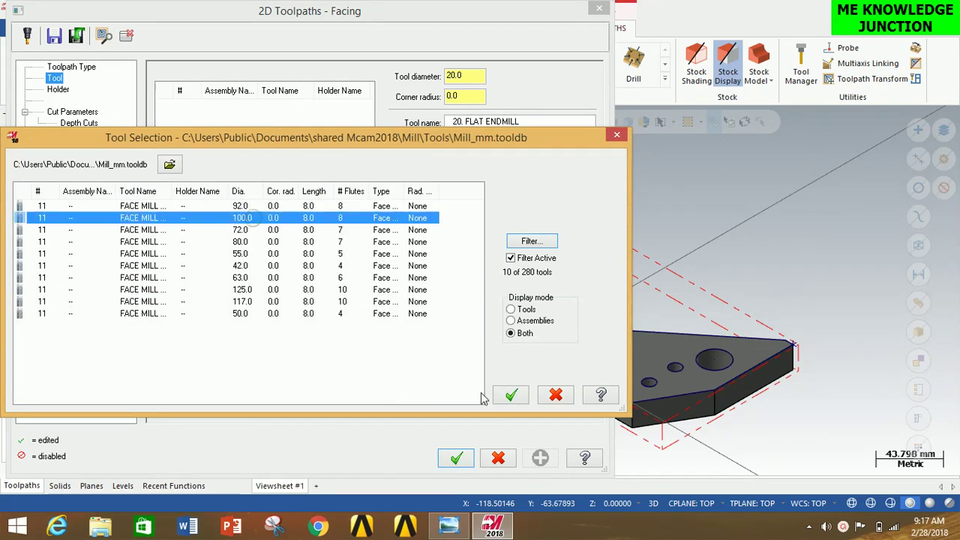
left_click(508, 397)
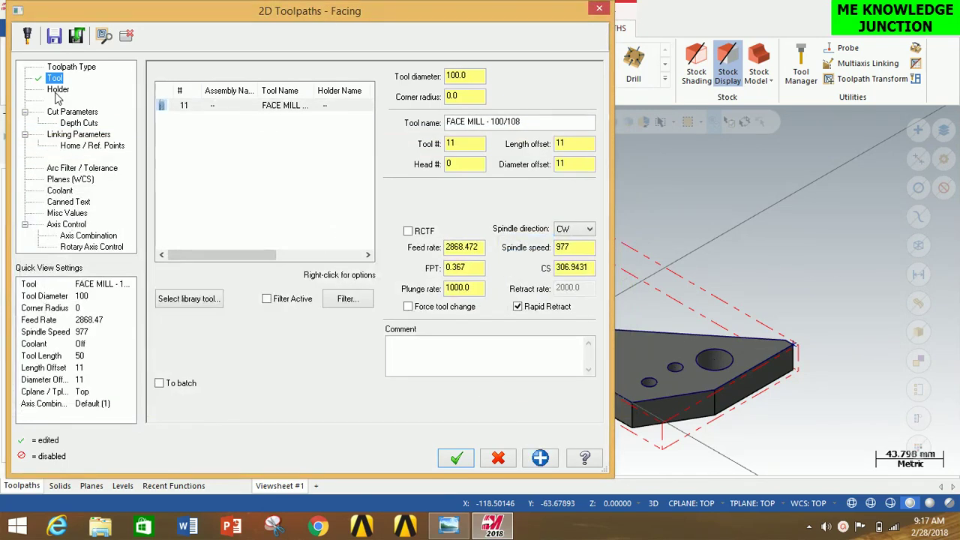
Set the facing cut style to Zigzag and the stock to leave on floors to 0.
left_click(73, 112)
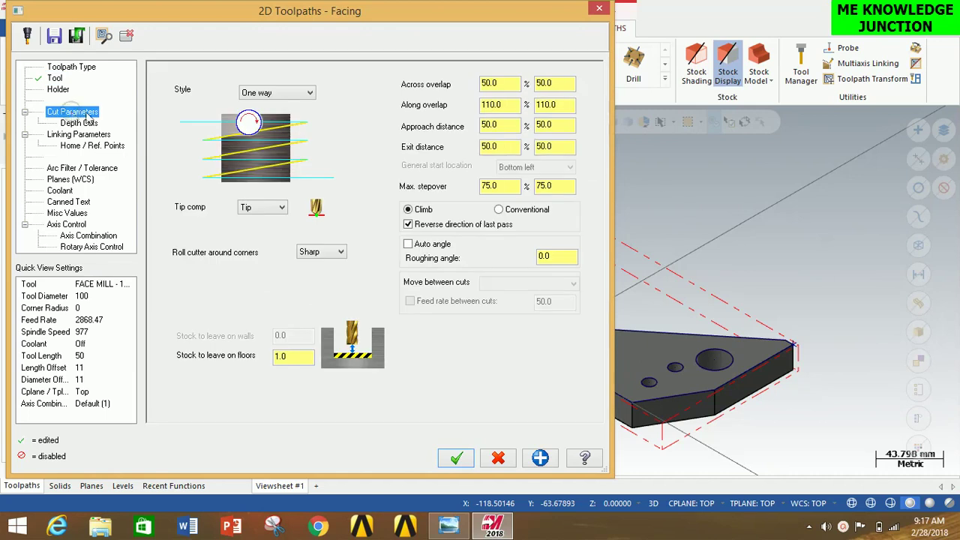
left_click(247, 93)
left_click(255, 109)
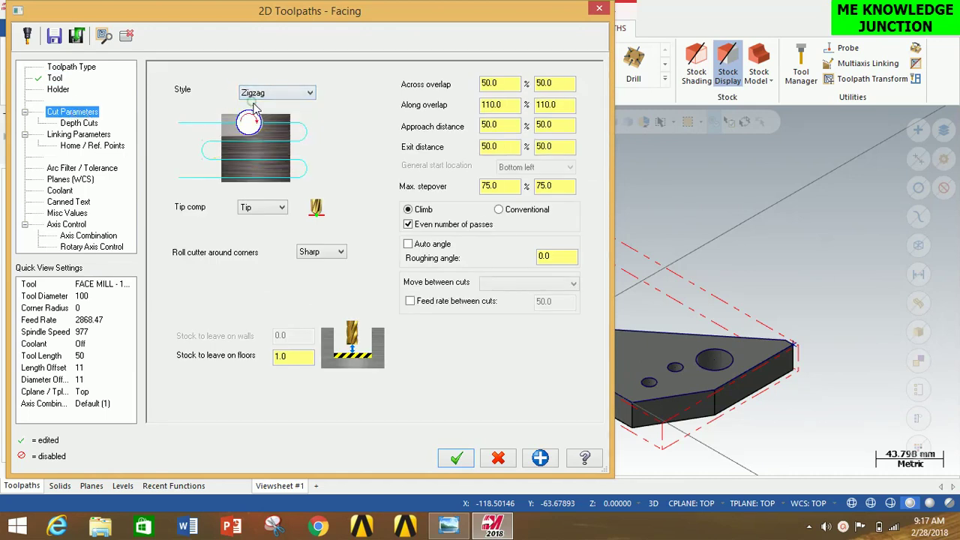
double_click(305, 358)
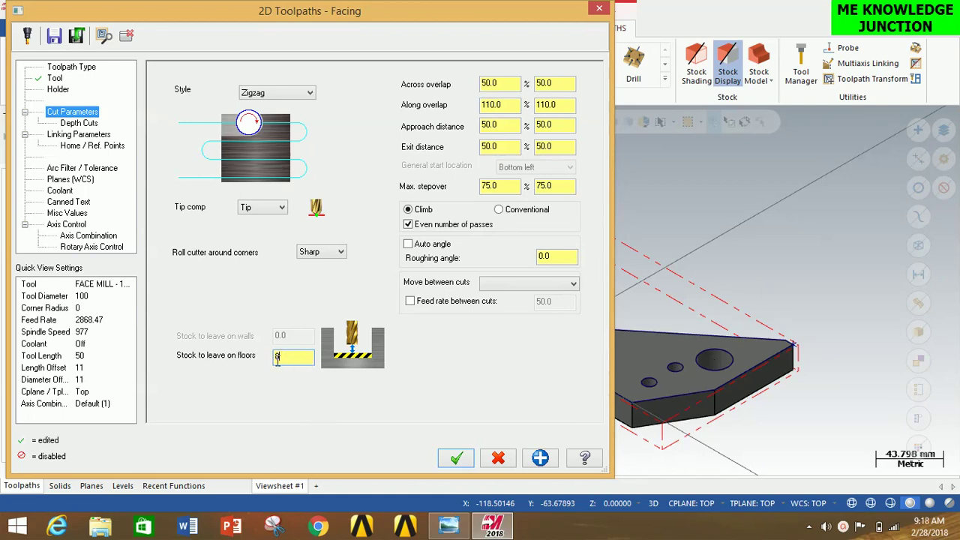
Enable depth cuts for facing with a 4 mm maximum rough step and one finish cut, and enter the finish step.
left_click(94, 123)
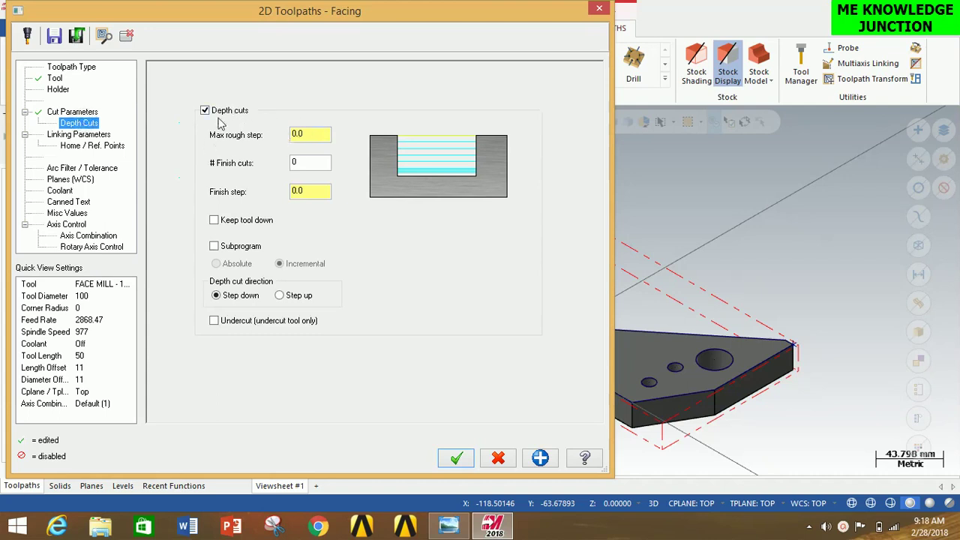
double_click(320, 137)
type("4")
type("1")
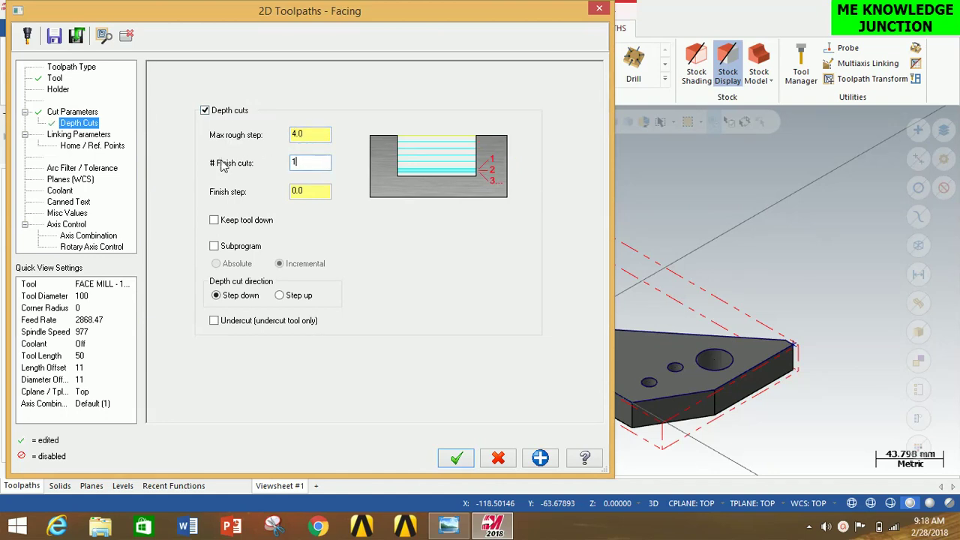
double_click(321, 190)
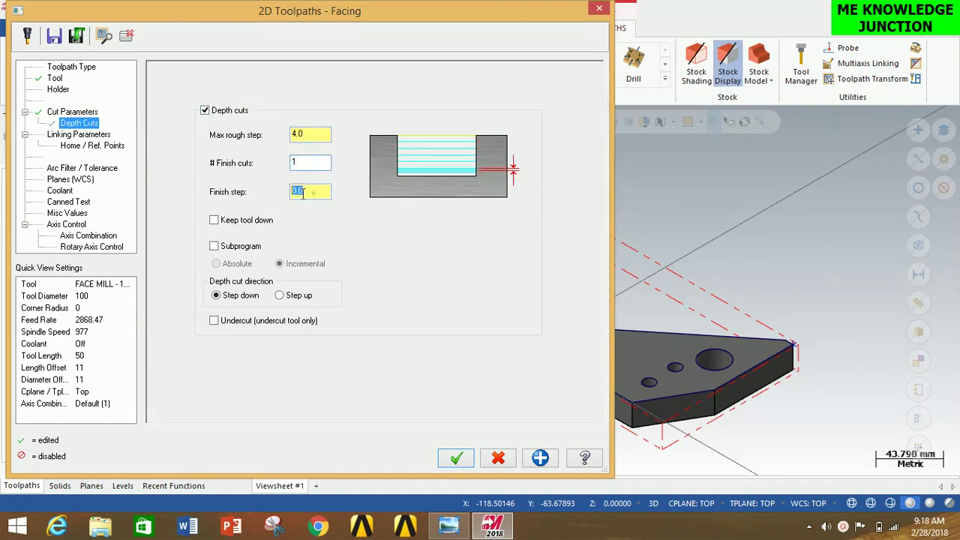
type("0")
Set the facing depth to -1 mm incremental, keep the default home position and generate the facing toolpath.
left_click(95, 136)
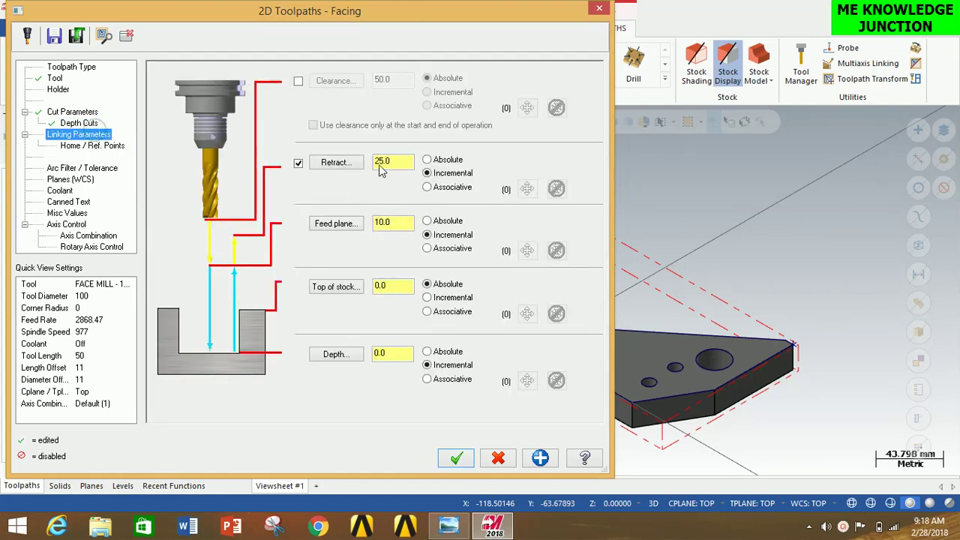
double_click(384, 353)
type("-1")
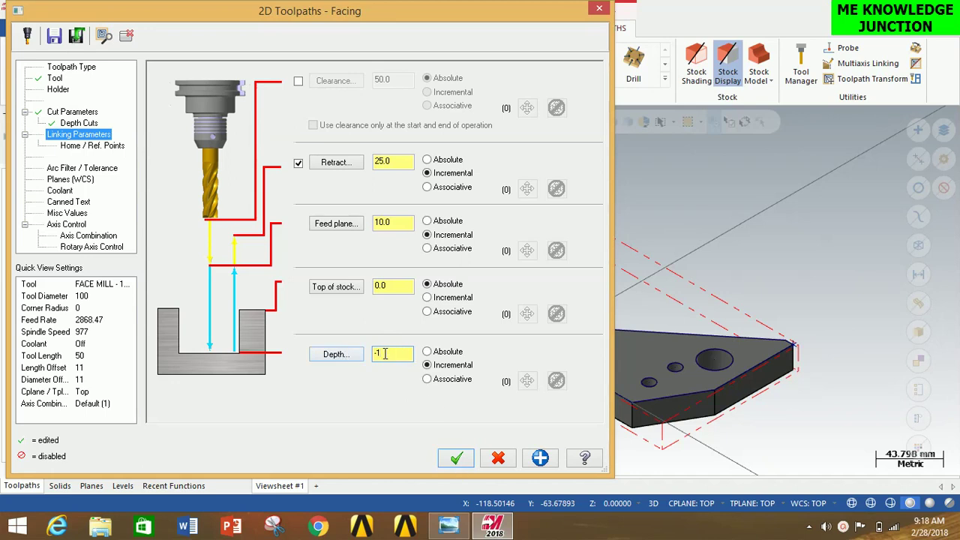
left_click(107, 146)
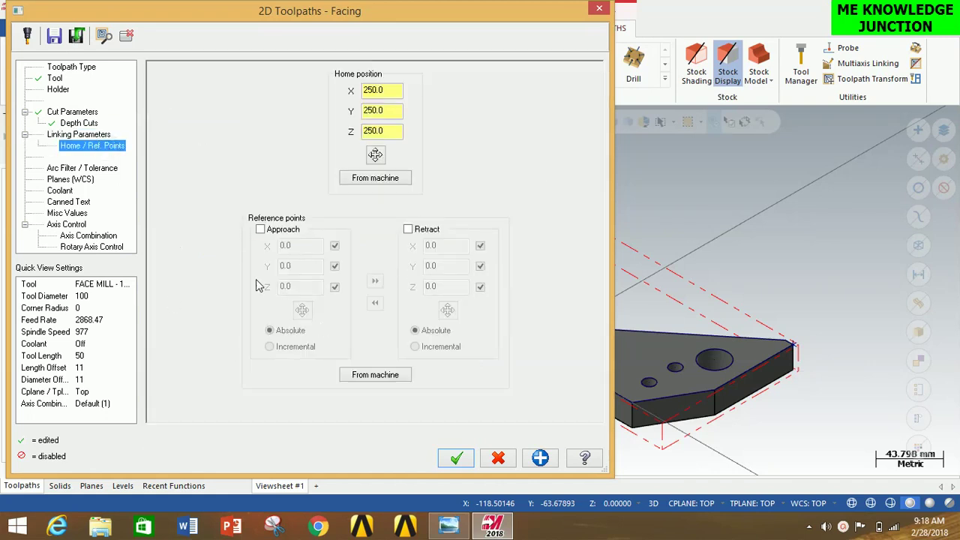
left_click(456, 458)
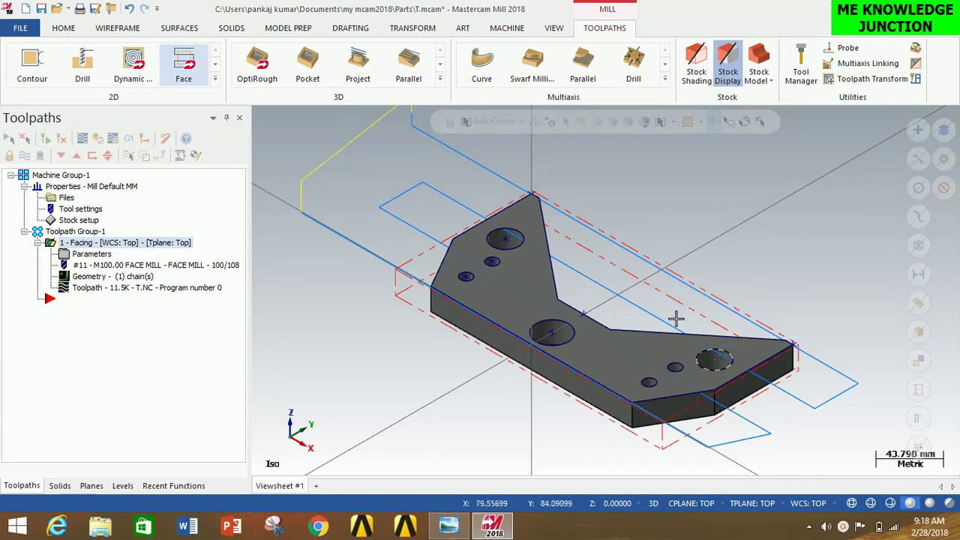
Start a Drill toolpath on the centres of the two large holes at the plate's ends.
left_click(91, 62)
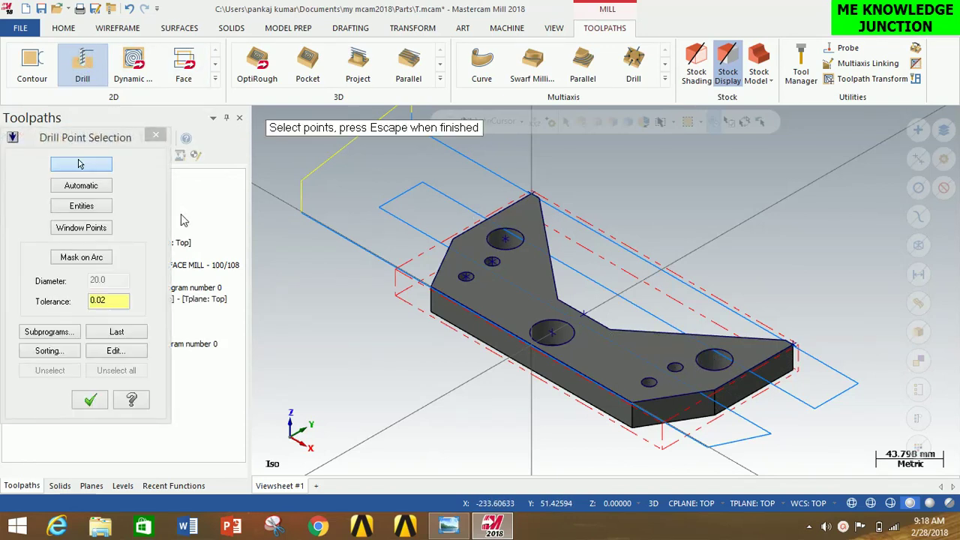
left_click(505, 237)
left_click(713, 358)
left_click(90, 403)
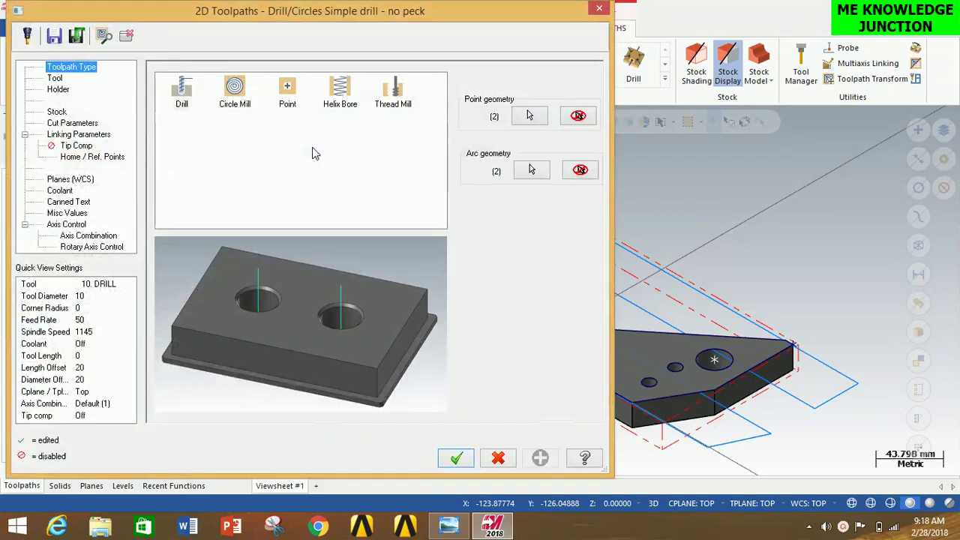
Filter the tool library to drills with diameter equal to 24 mm and assign the solid carbide drill to the drilling operation.
left_click(55, 78)
left_click(183, 300)
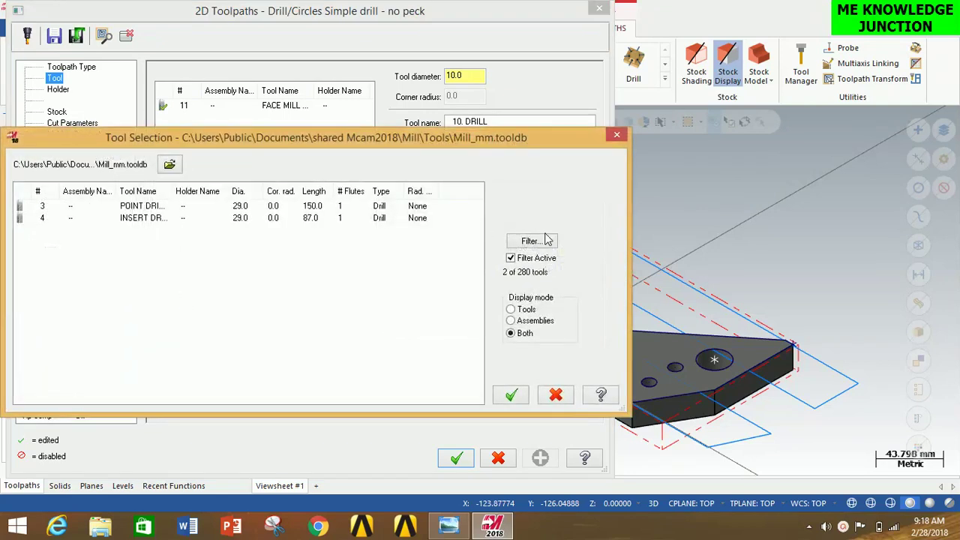
left_click(545, 240)
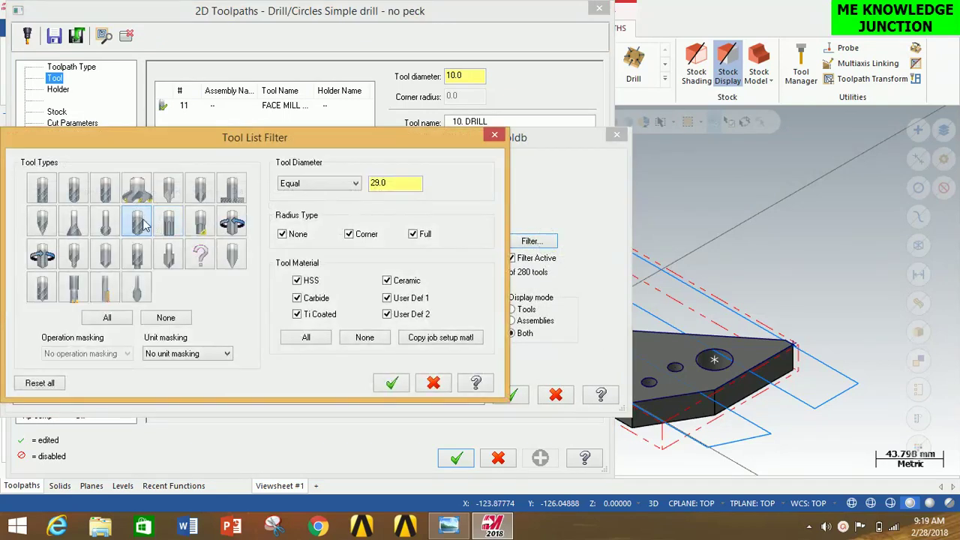
left_click(140, 225)
left_click(350, 183)
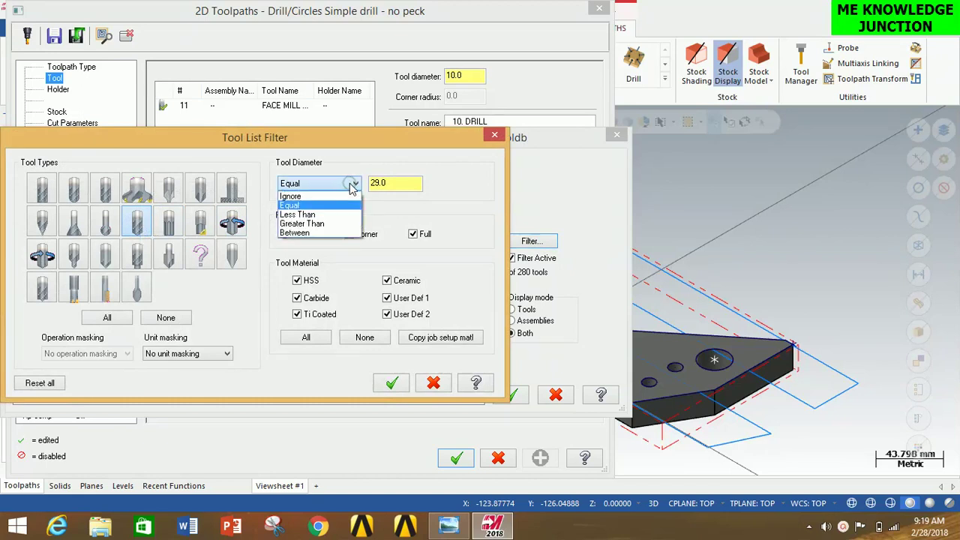
left_click(339, 204)
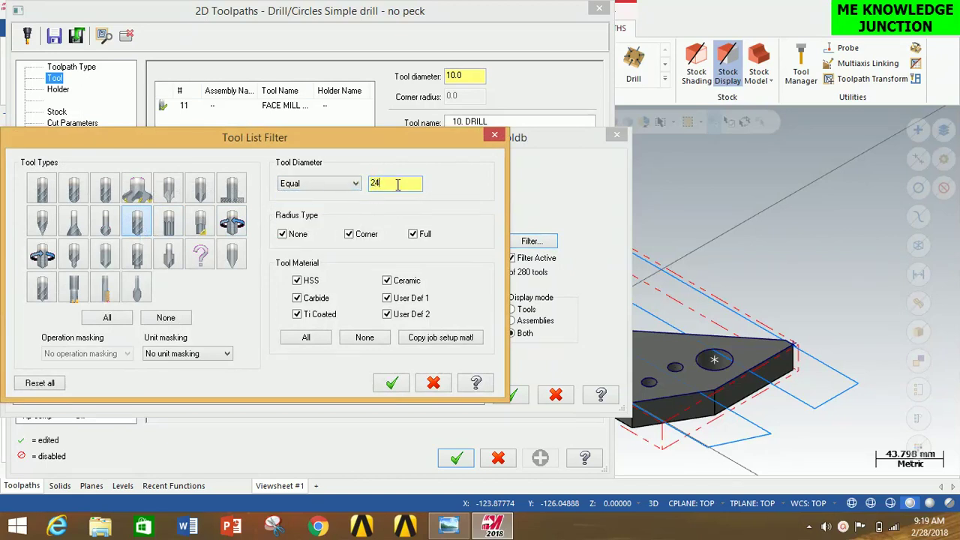
left_click(392, 383)
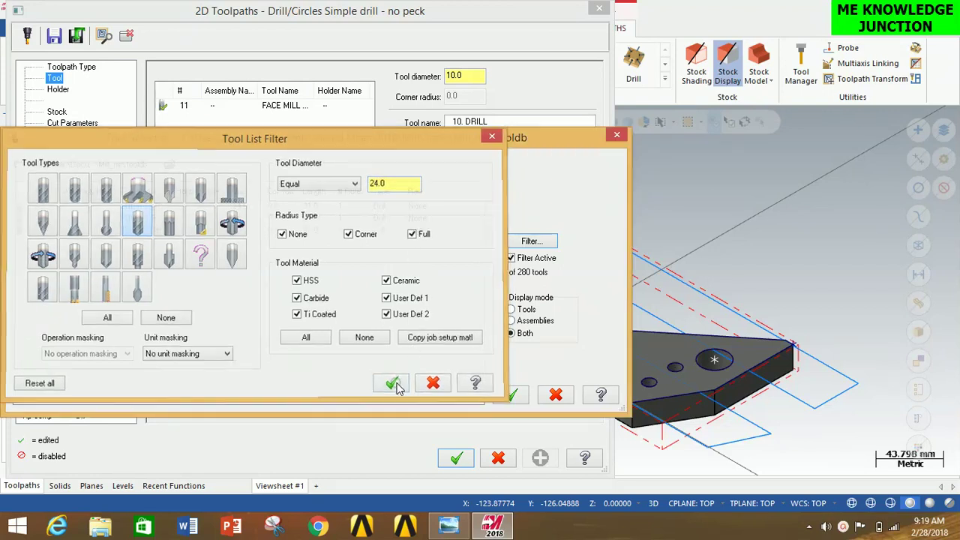
left_click(298, 208)
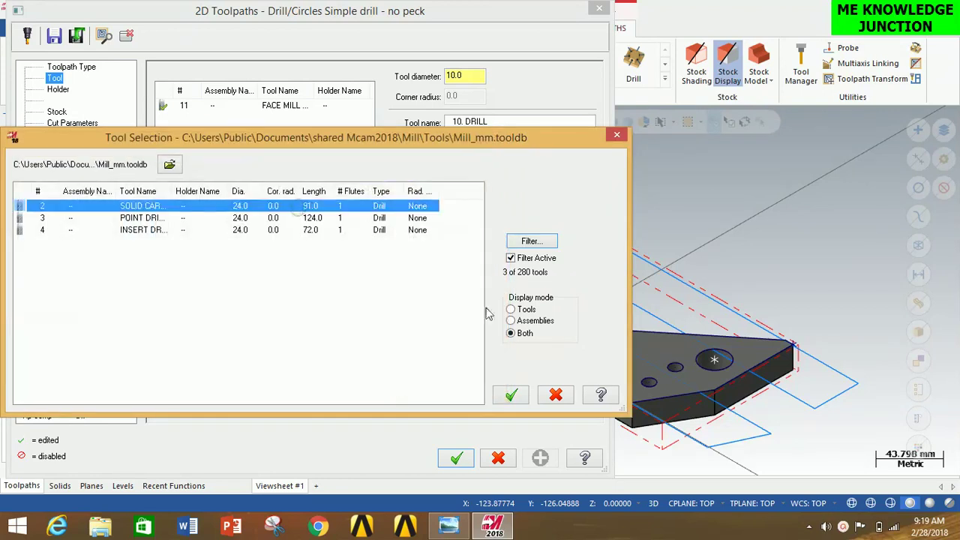
left_click(511, 396)
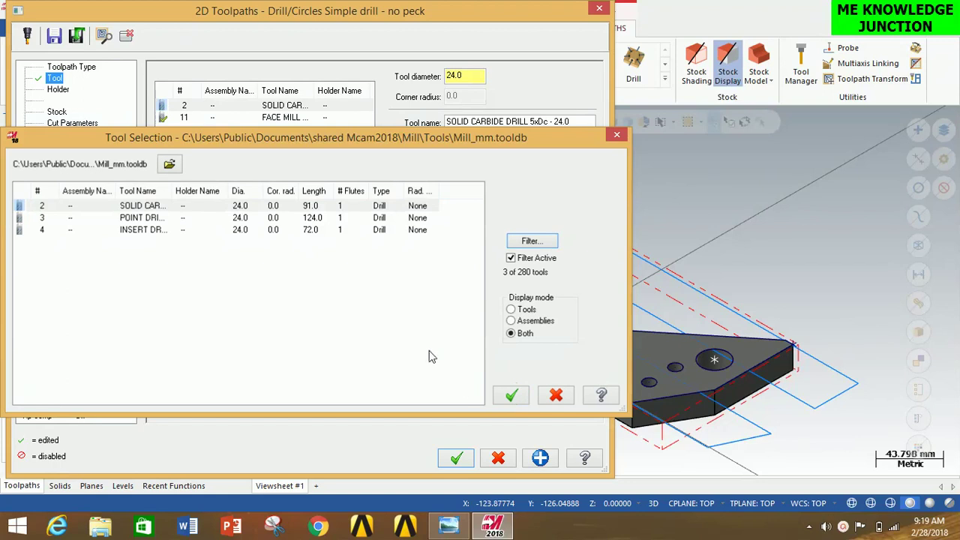
left_click(508, 398)
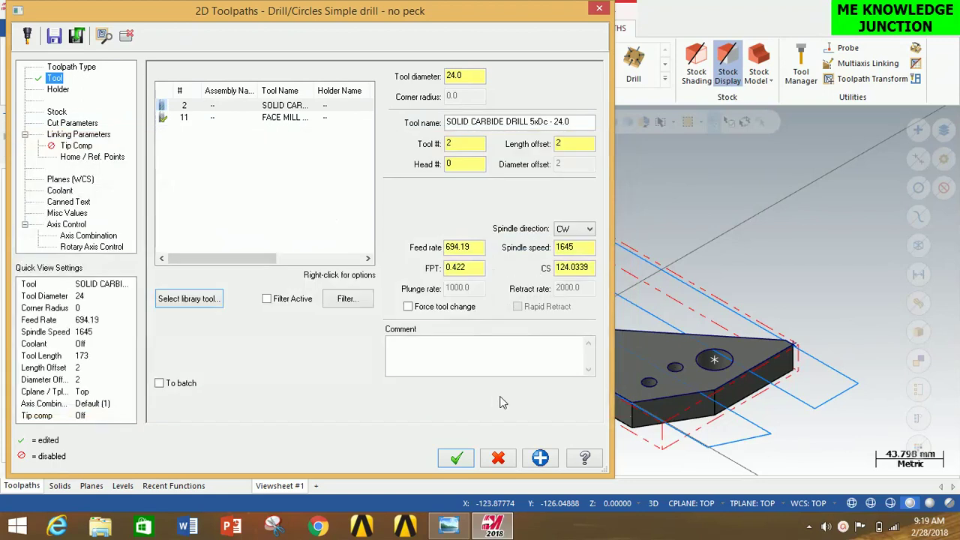
Turn off the stock option for the 24 mm drilling operation, keep the Drill/Counterbore cycle and set the depth to -20 mm incremental.
left_click(65, 90)
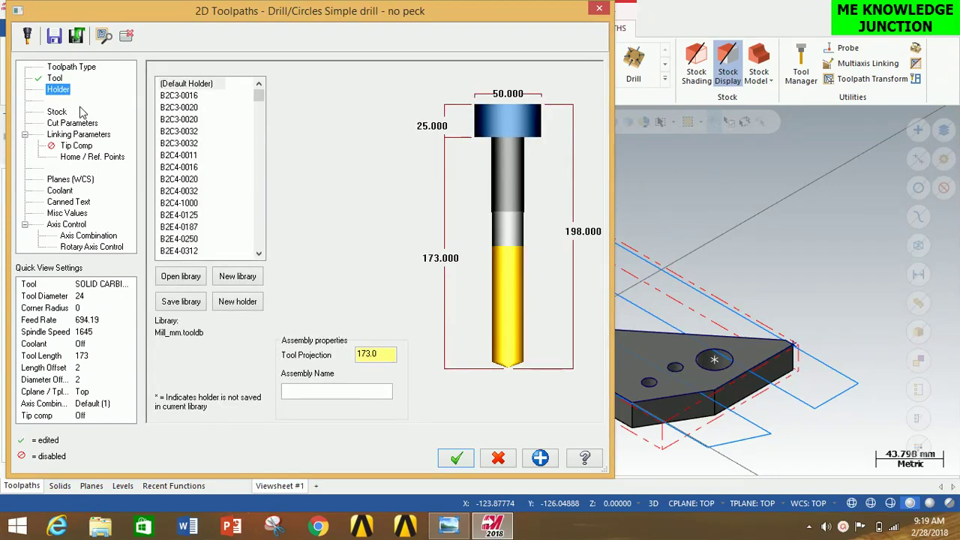
left_click(58, 111)
left_click(204, 88)
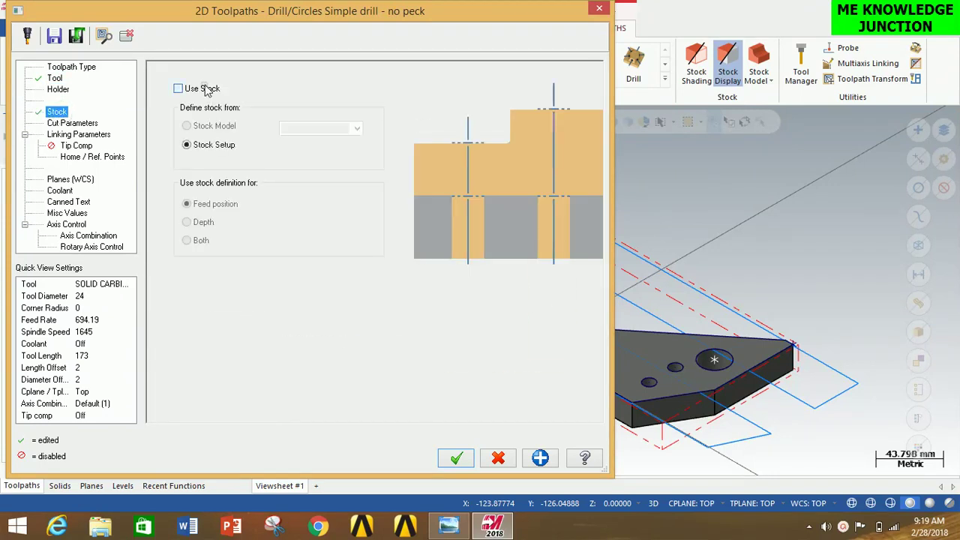
left_click(73, 123)
left_click(539, 295)
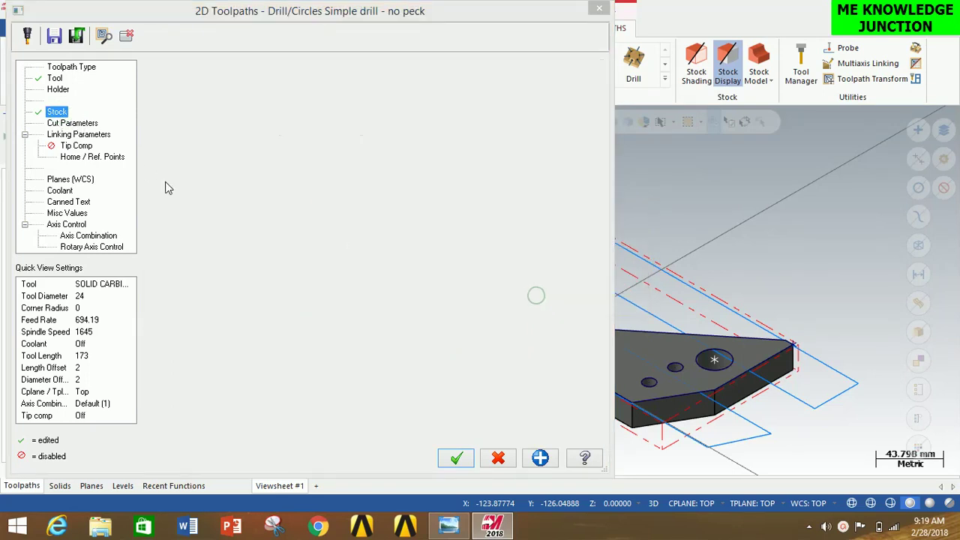
left_click(75, 123)
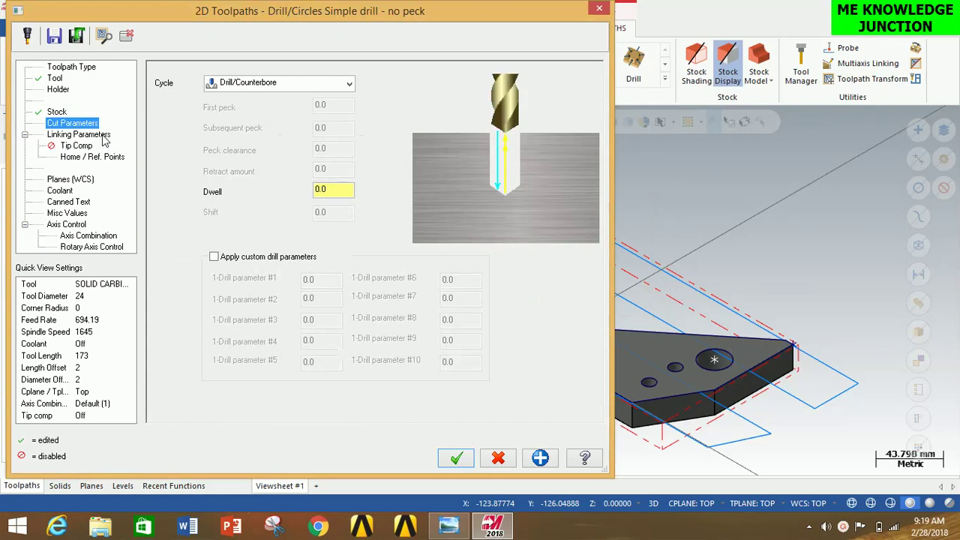
left_click(79, 134)
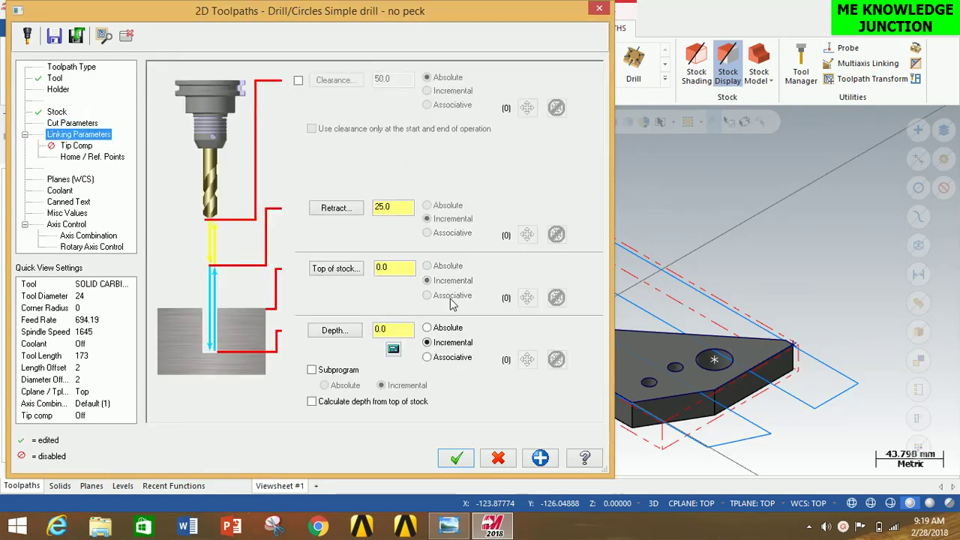
left_click_drag(392, 330, 348, 327)
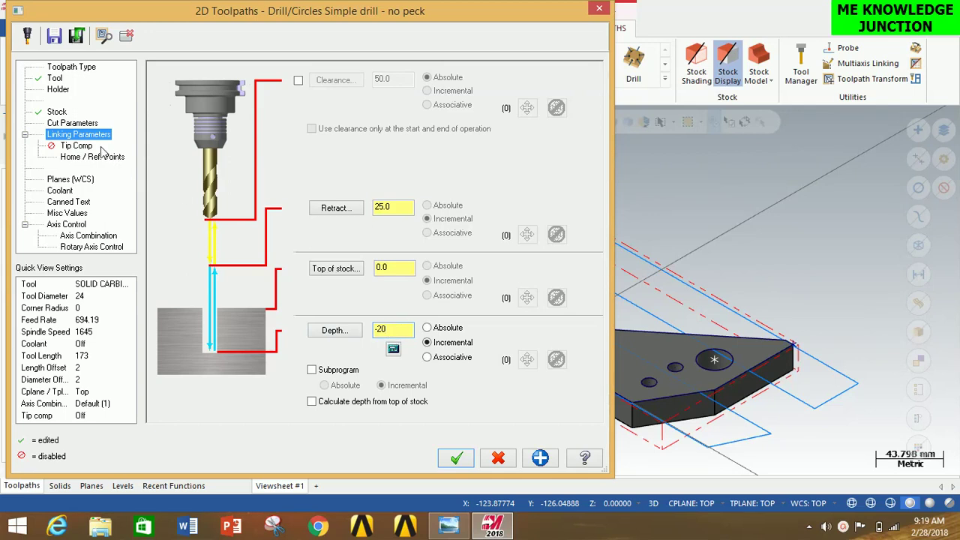
Enable tip compensation with a 5 mm breakthrough amount and generate the drilling toolpath for the two end holes.
left_click(78, 147)
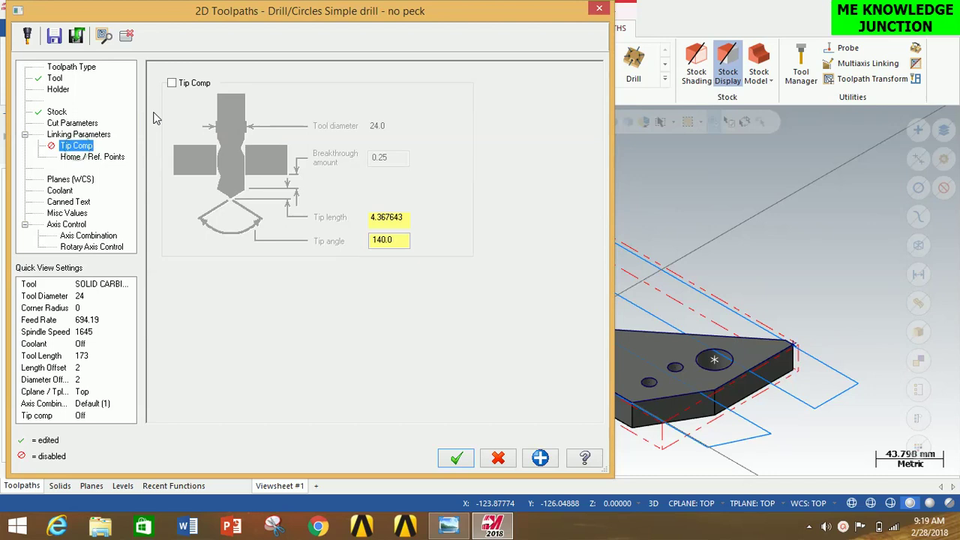
left_click(172, 83)
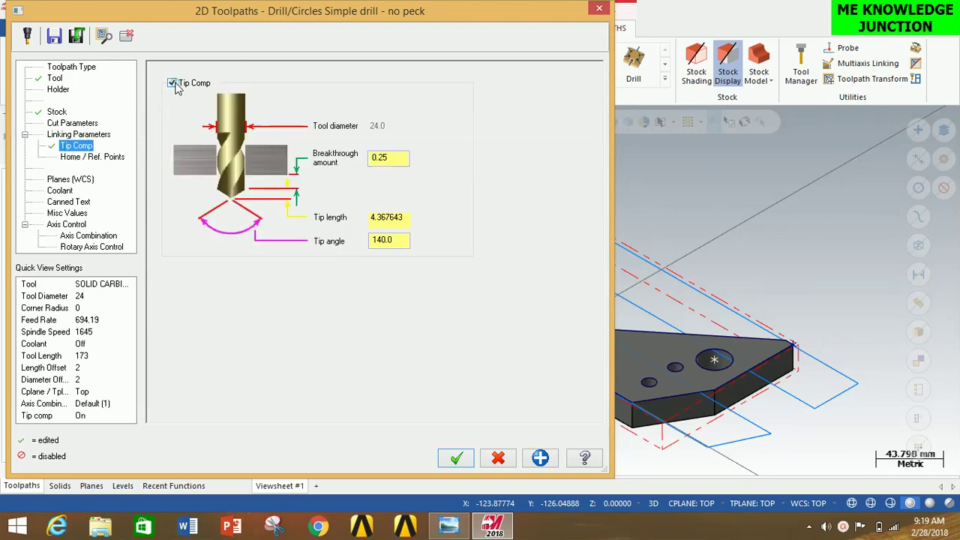
double_click(397, 159)
type("5")
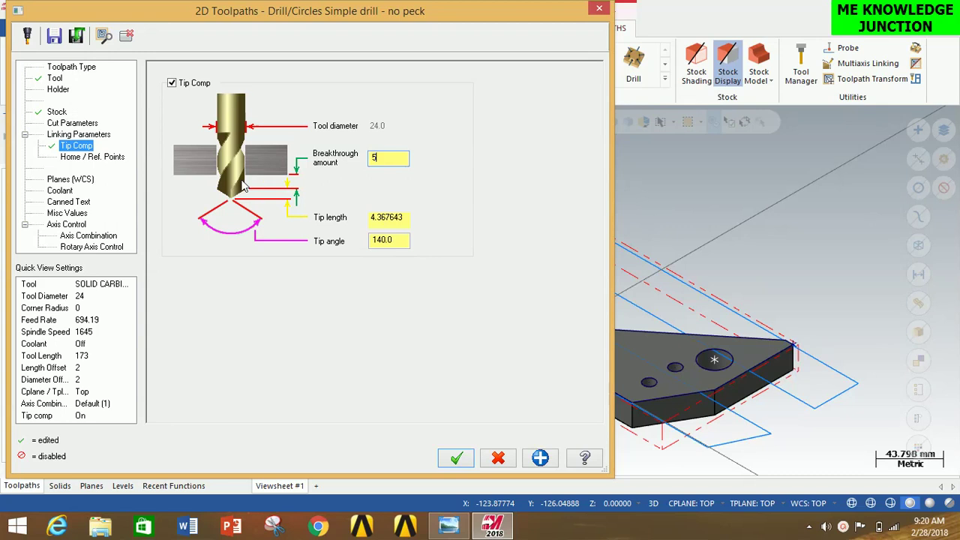
left_click(456, 457)
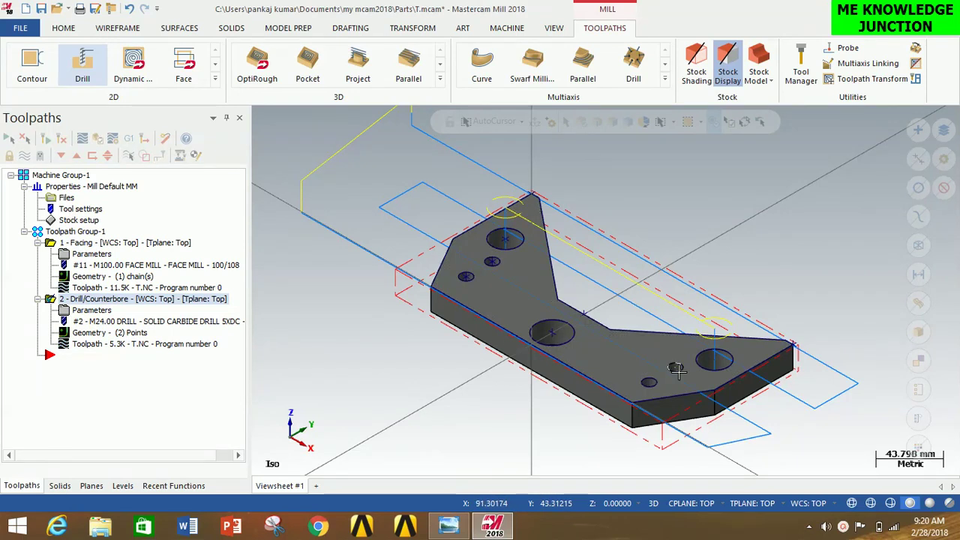
Start a new Drill toolpath on the centres of the four small holes, two near each end of the plate.
left_click(93, 74)
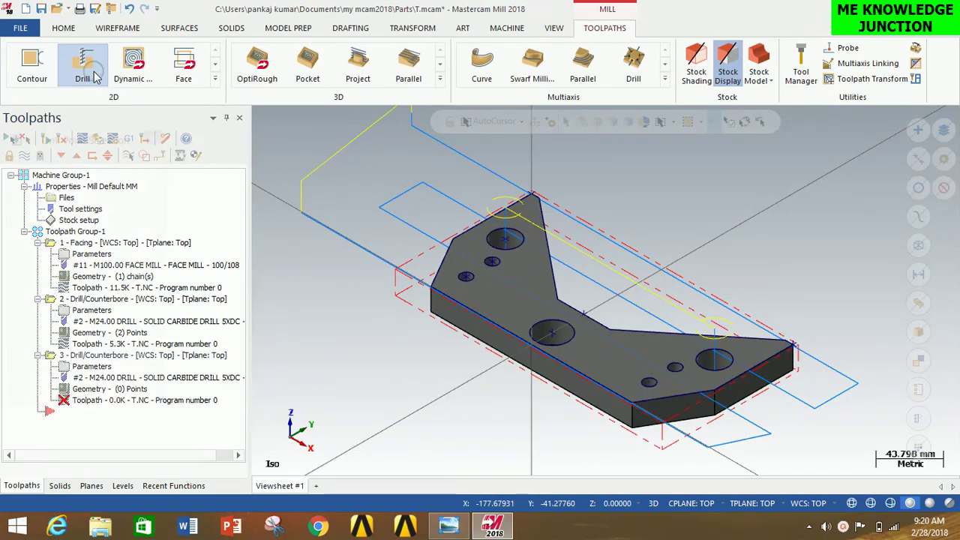
scroll(489, 315, "up", 3)
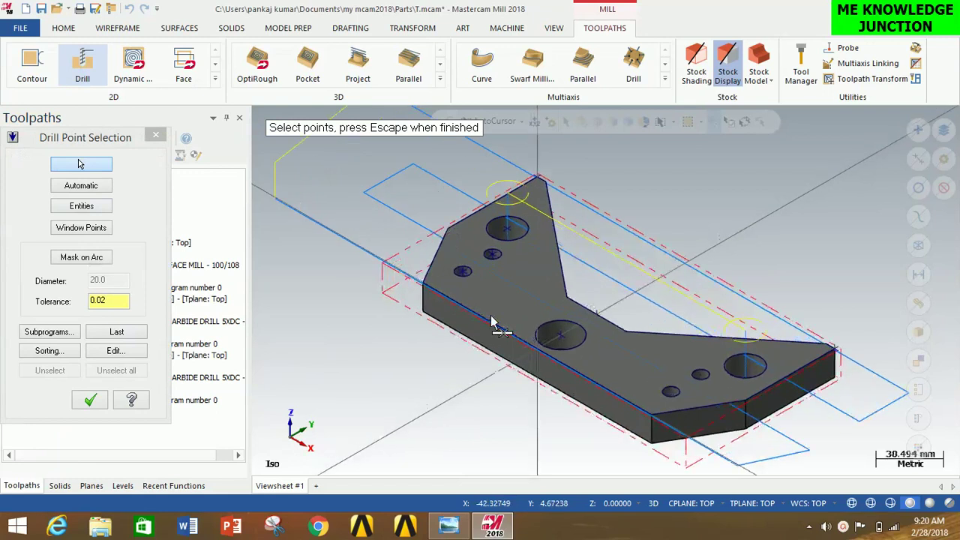
left_click(492, 218)
left_click(443, 245)
left_click(794, 448)
left_click(844, 419)
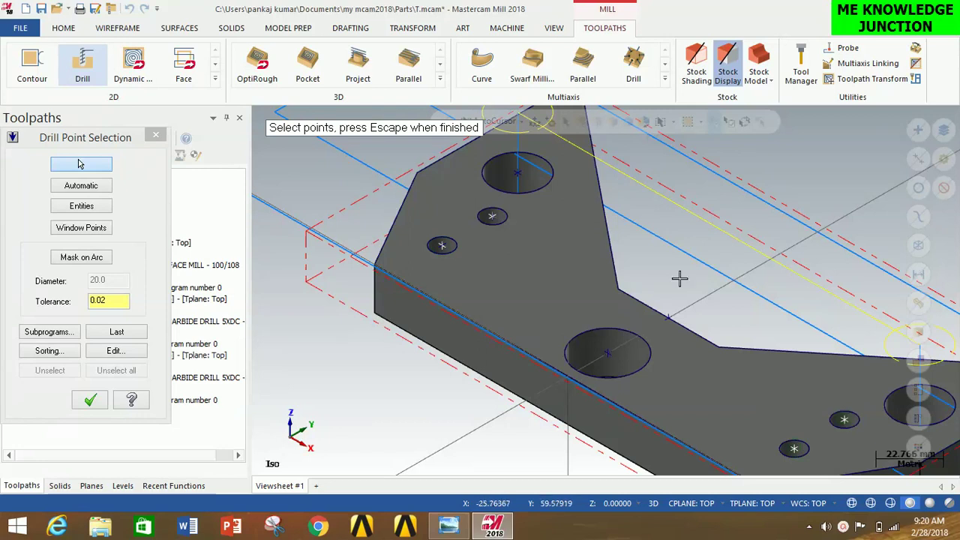
scroll(383, 262, "down", 2)
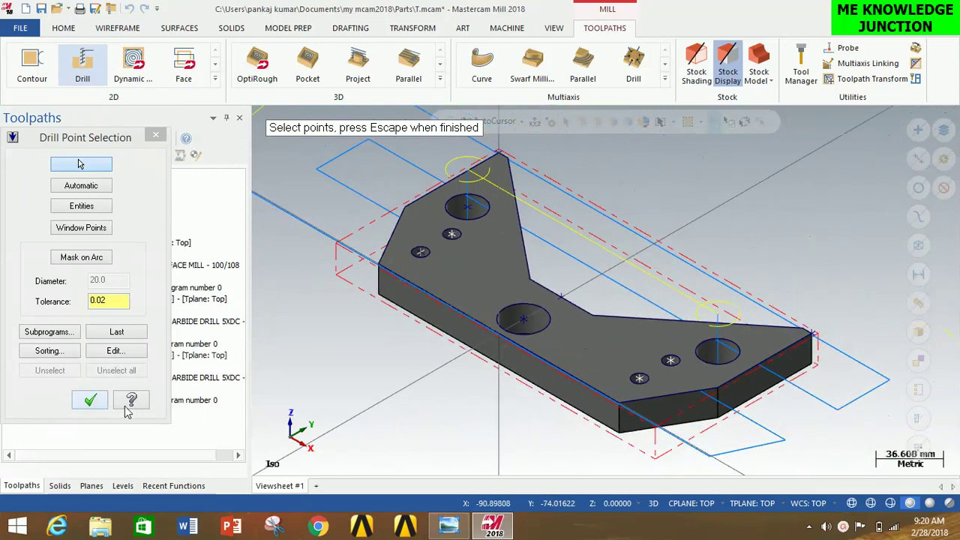
left_click(97, 401)
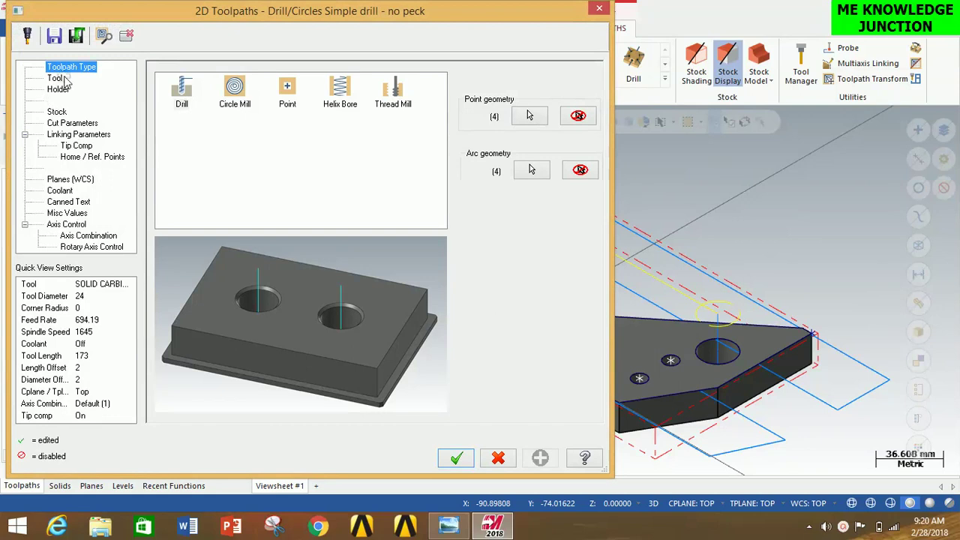
Filter the tool library to drills with diameter equal to 10 mm and assign the solid carbide drill to the small-hole operation.
left_click(55, 78)
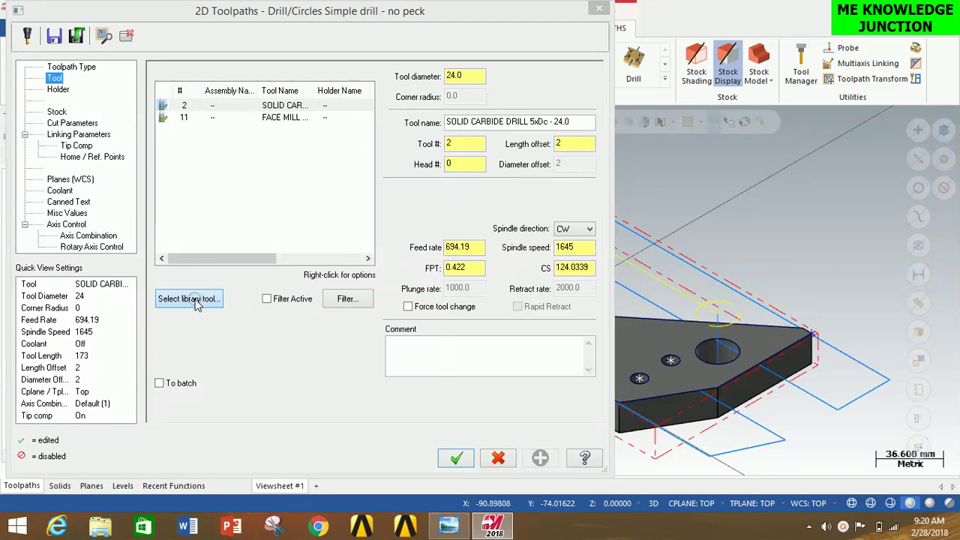
left_click(193, 299)
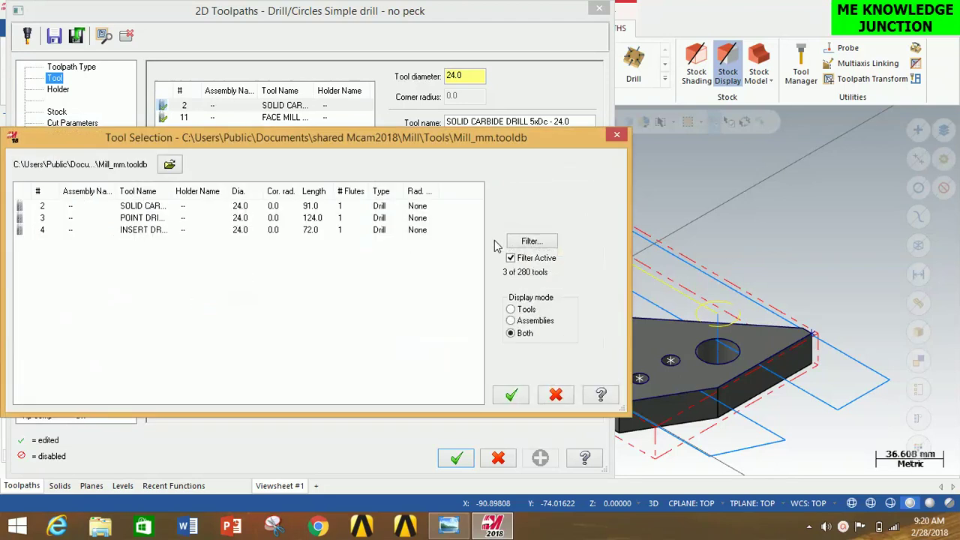
left_click(544, 242)
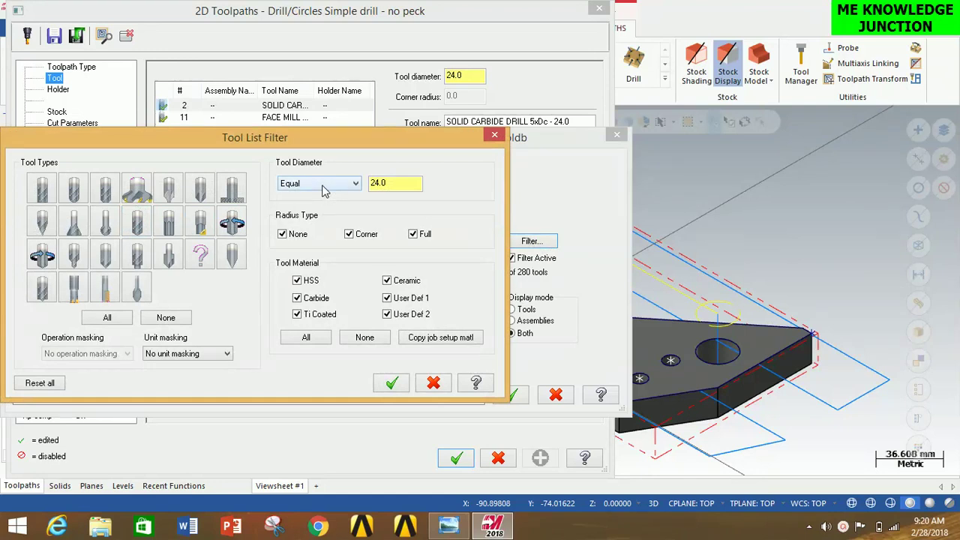
left_click(137, 222)
left_click(345, 188)
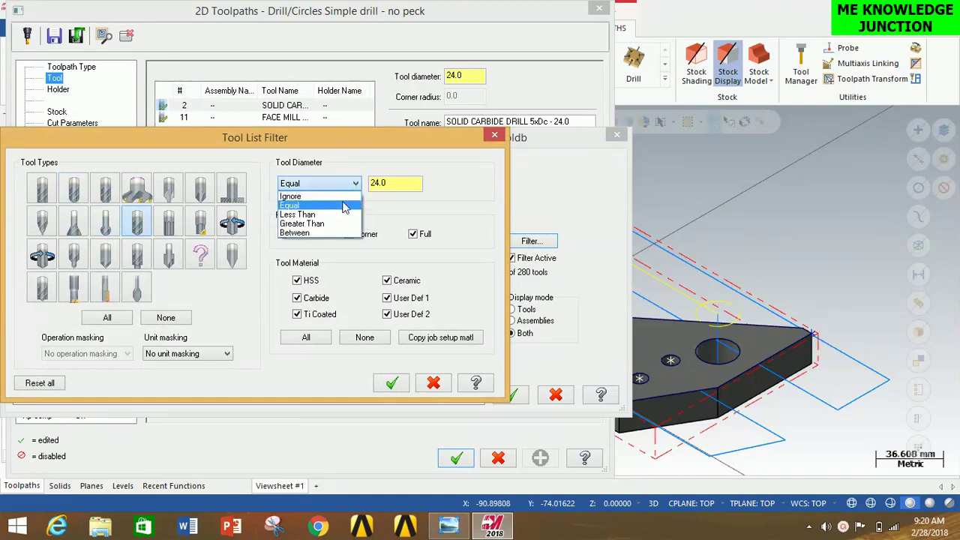
left_click(342, 201)
left_click(393, 185)
type("10")
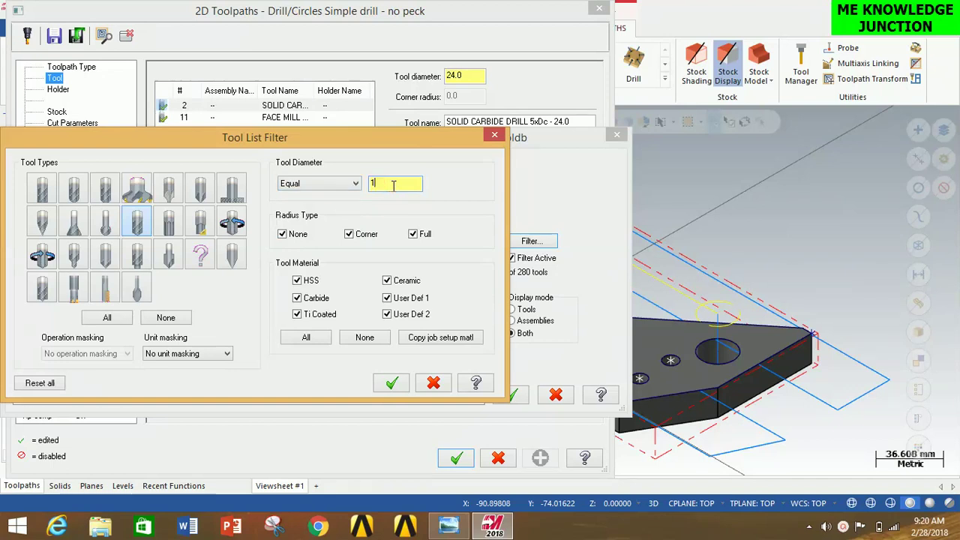
left_click(391, 383)
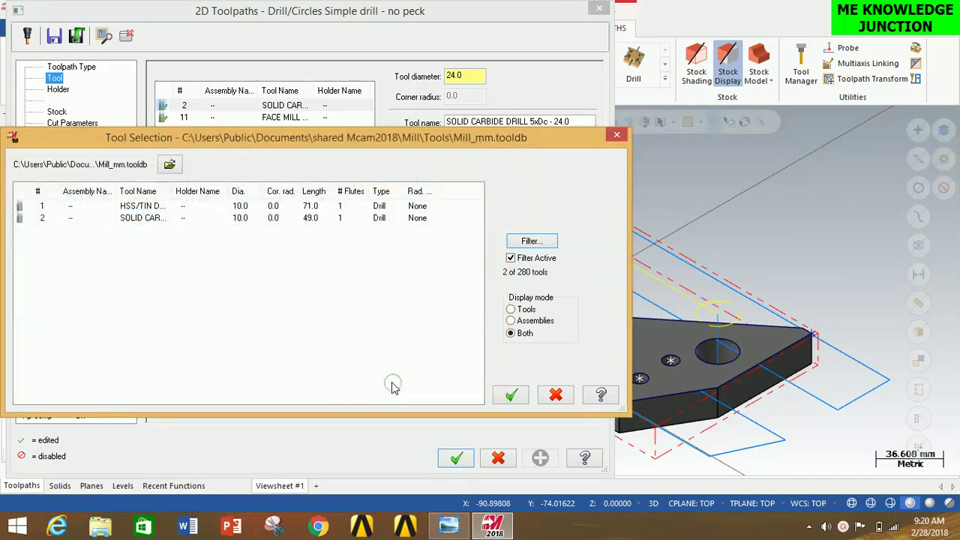
left_click(302, 219)
left_click(512, 395)
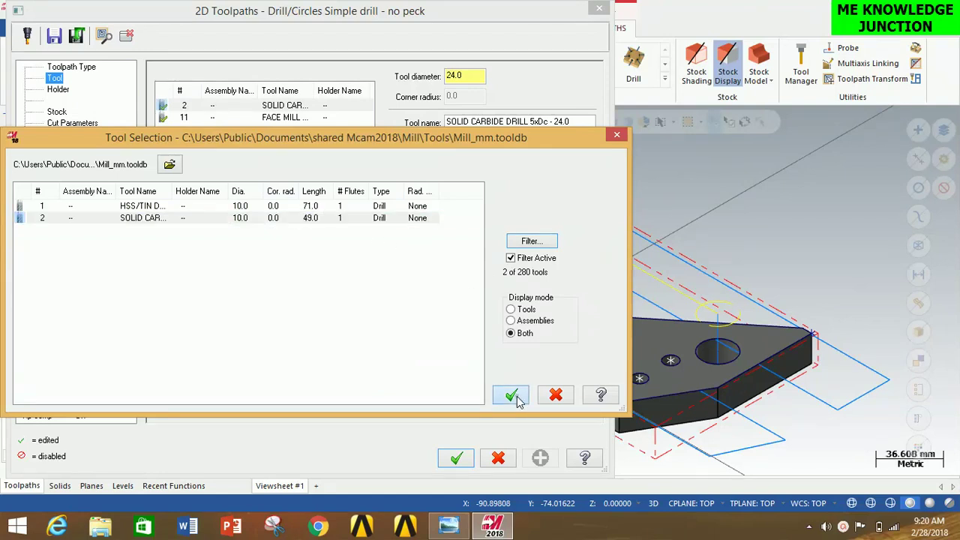
left_click(513, 396)
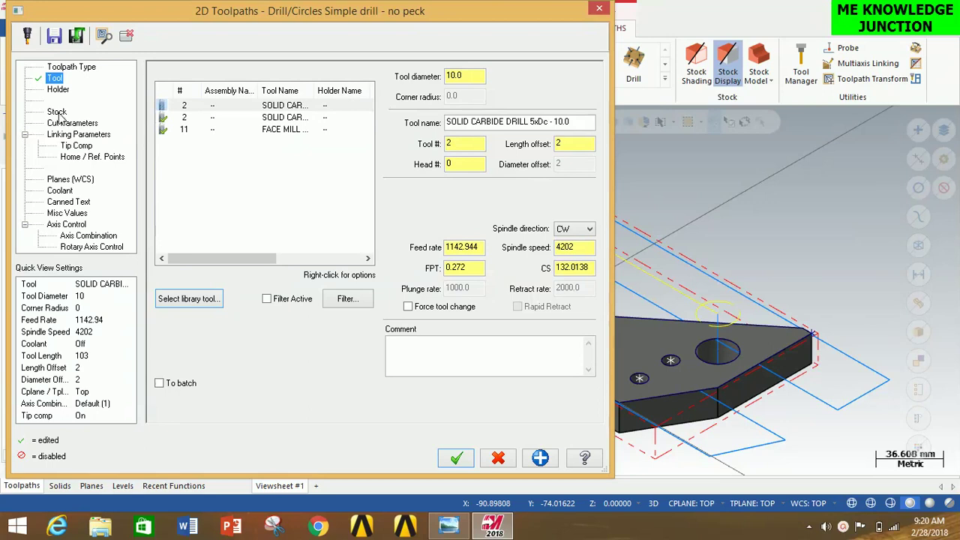
Keep the -20 mm incremental depth and 5 mm breakthrough for the small holes and generate their drilling toolpath.
left_click(57, 113)
left_click(75, 123)
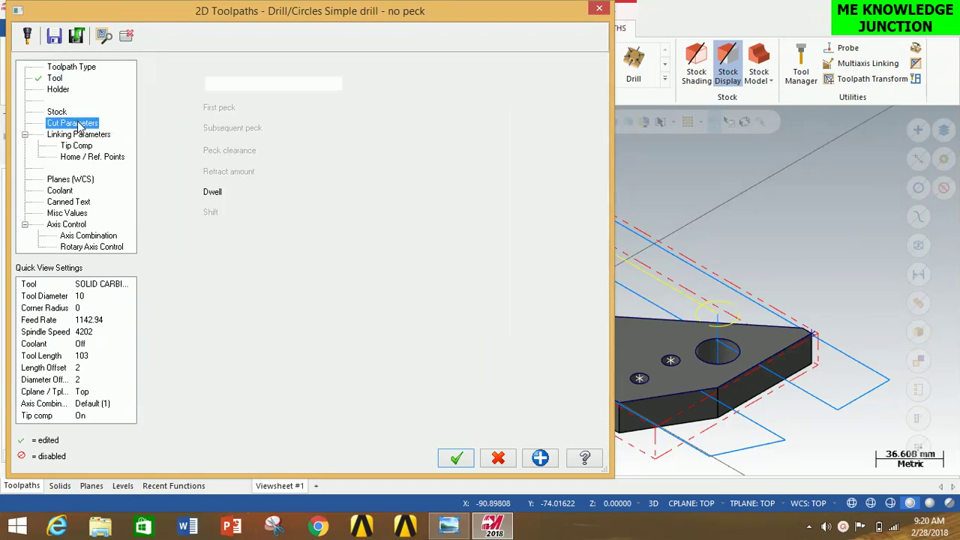
left_click(89, 135)
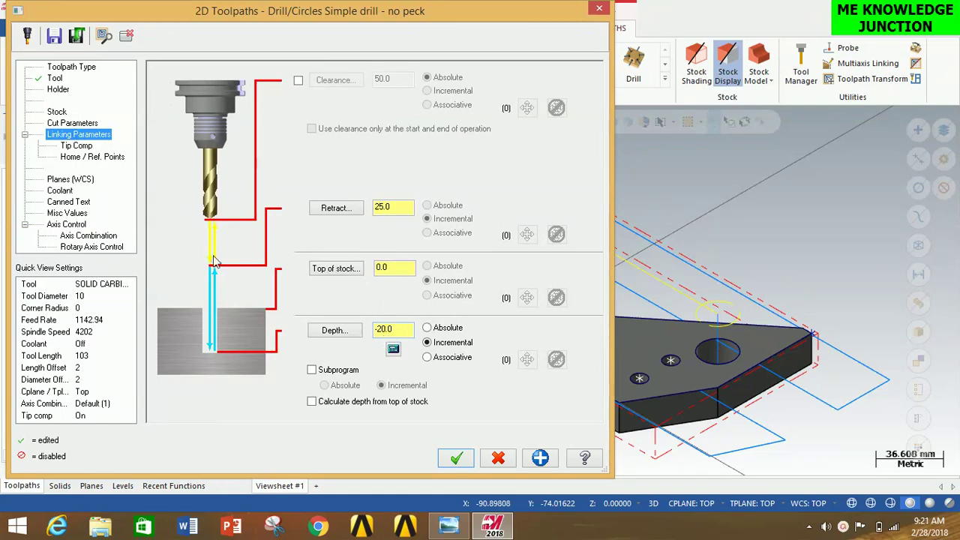
left_click(77, 146)
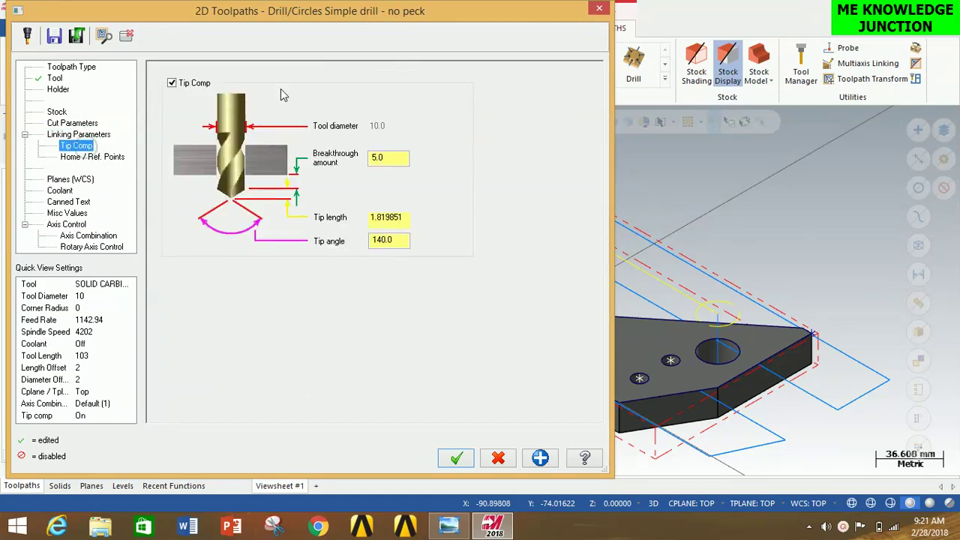
left_click(456, 457)
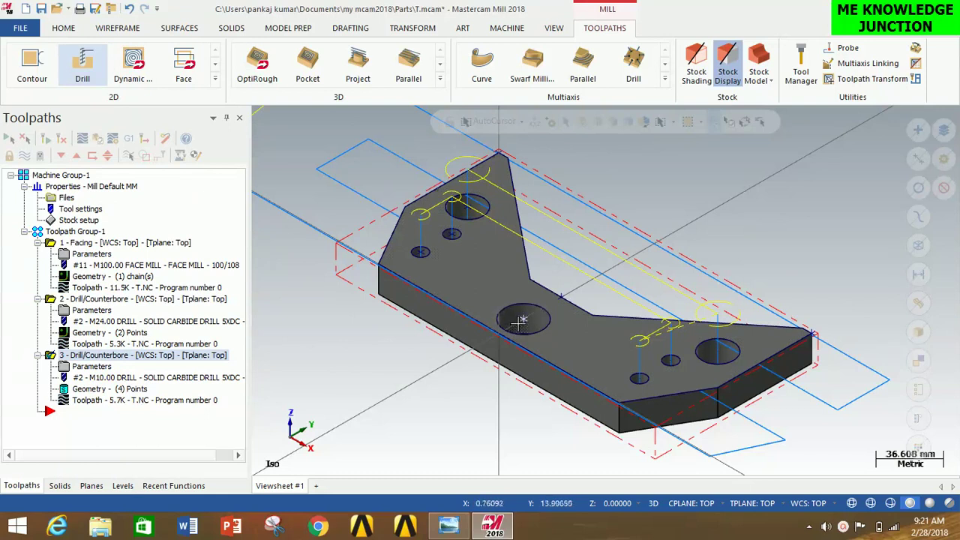
Start a Drill toolpath on the centre of the large middle hole and assign the point drill from the library filtered to 29 mm diameter.
left_click(83, 64)
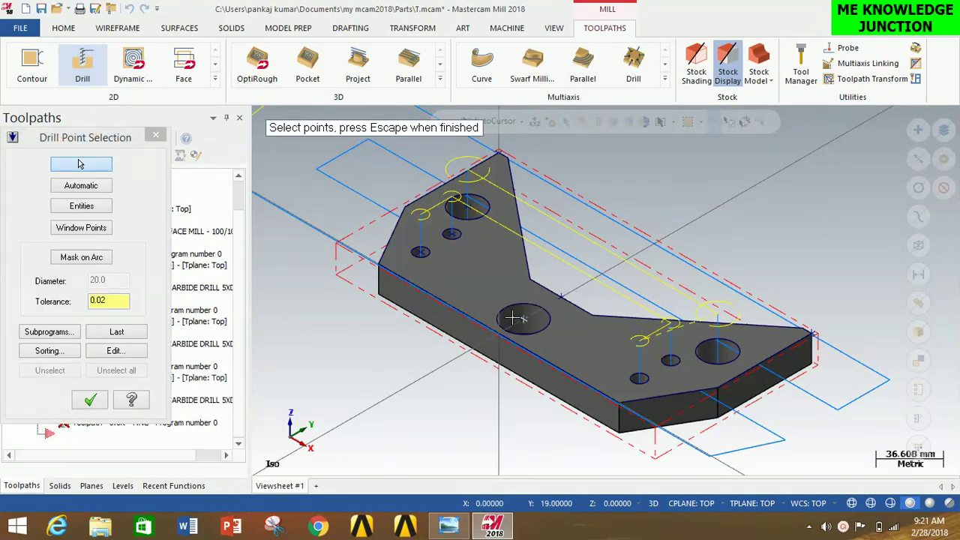
left_click(89, 401)
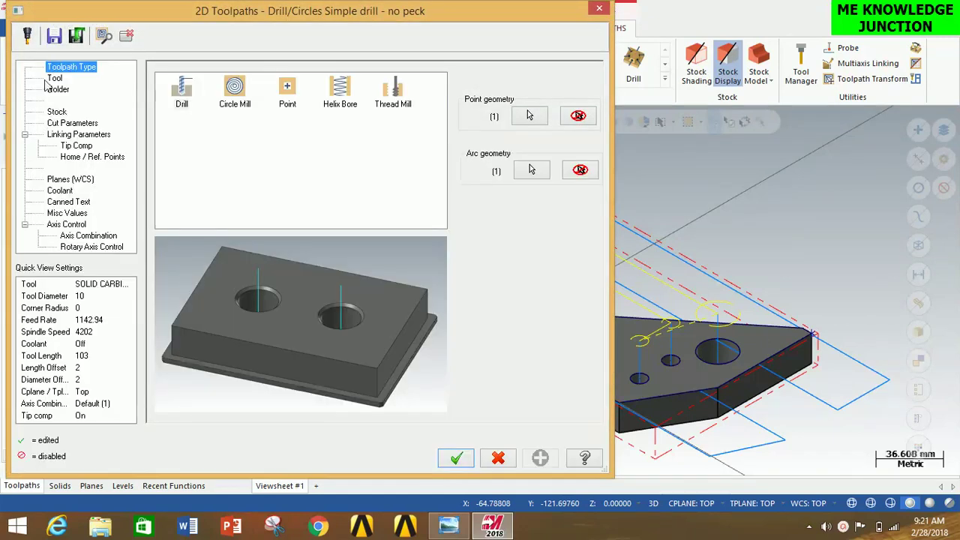
left_click(54, 79)
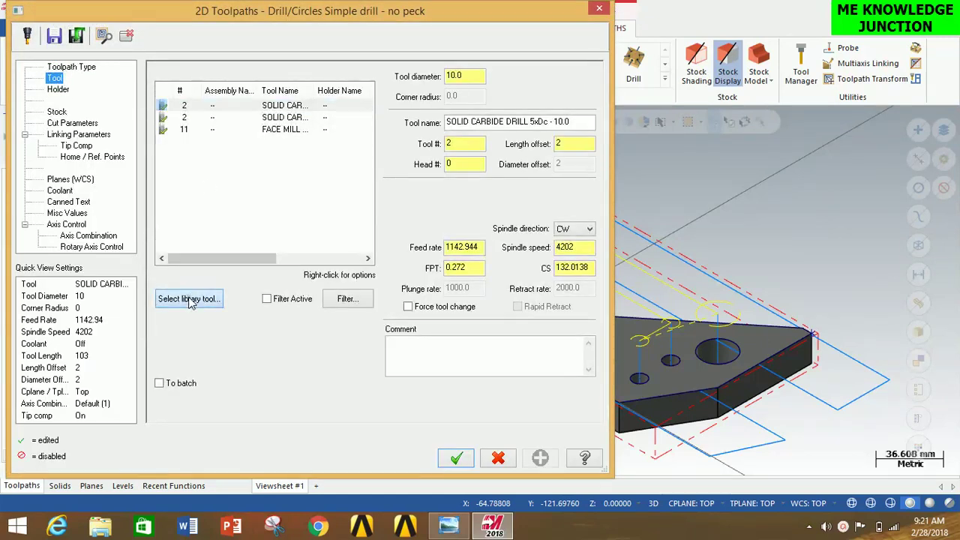
left_click(189, 299)
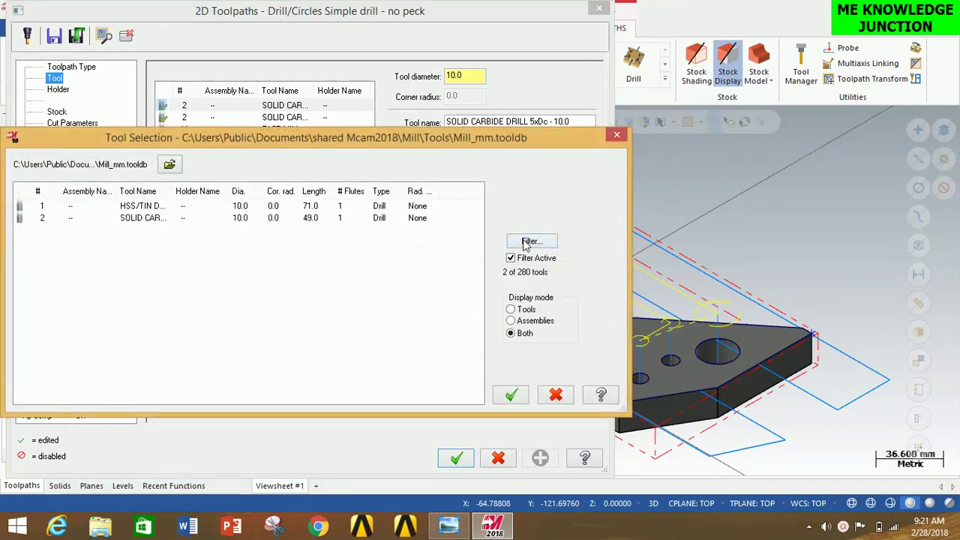
left_click(526, 242)
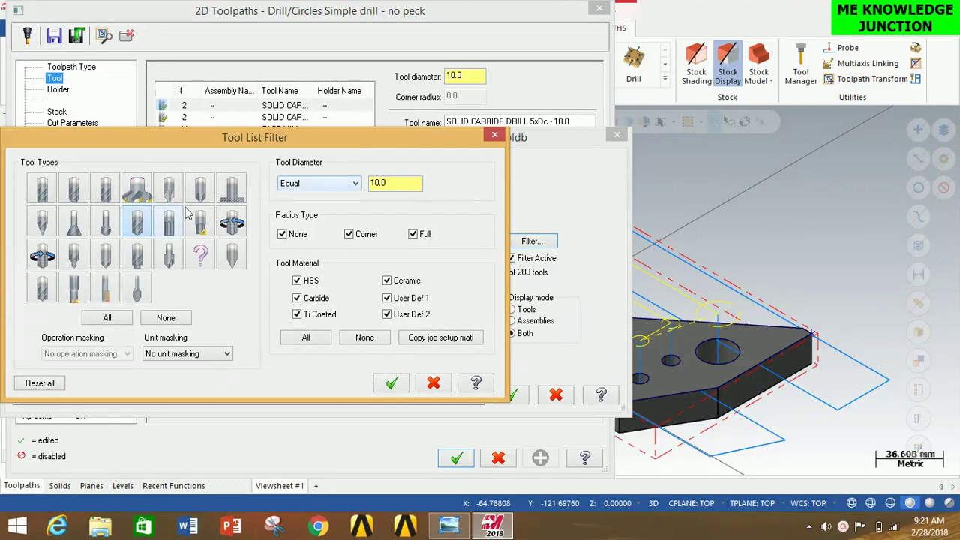
double_click(387, 183)
type("29")
left_click(390, 383)
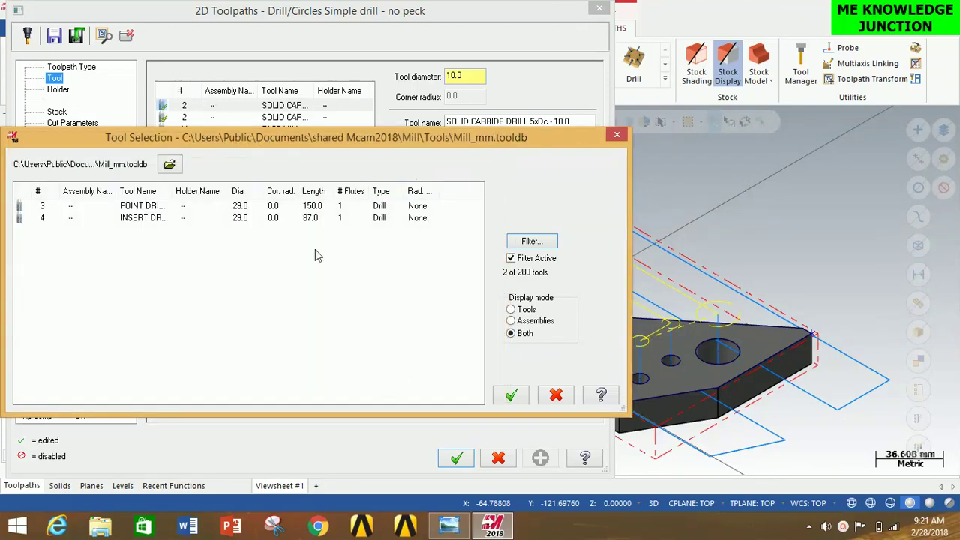
left_click(312, 207)
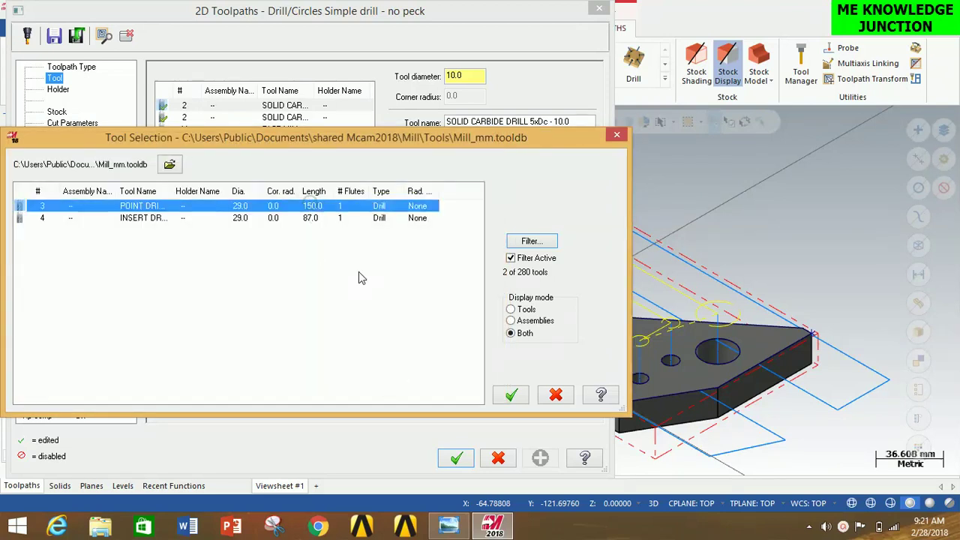
left_click(511, 395)
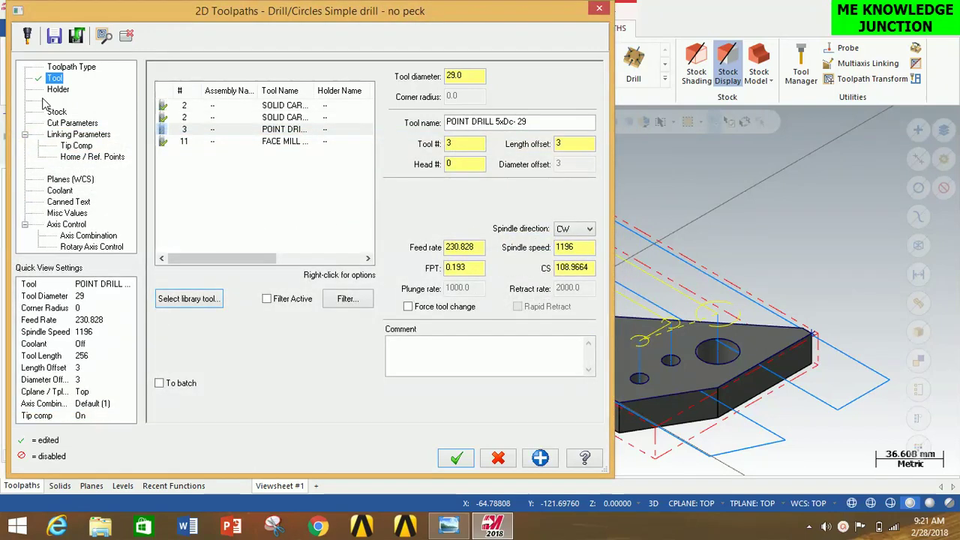
Keep the default holder, stock setup and Drill/Counterbore cycle for the large middle hole and generate its drilling toolpath.
left_click(59, 90)
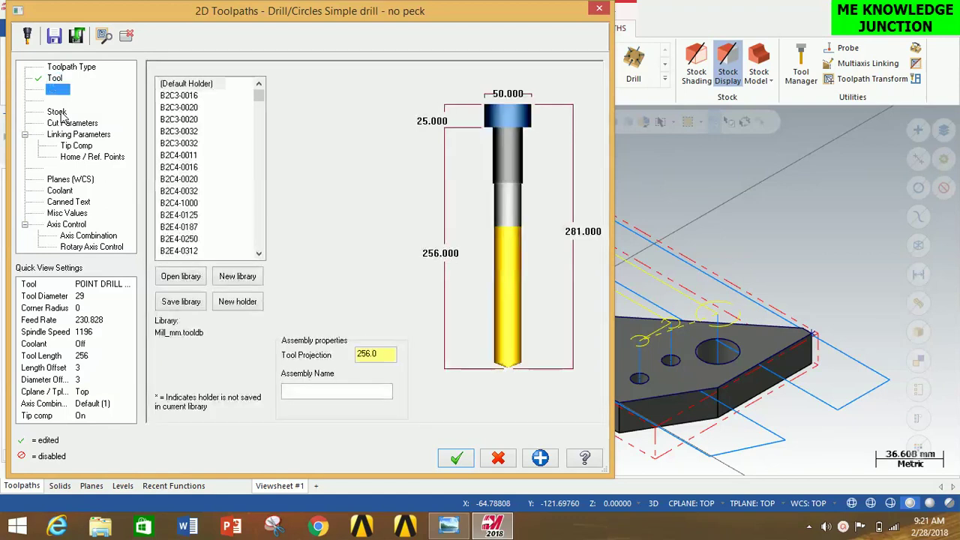
left_click(60, 113)
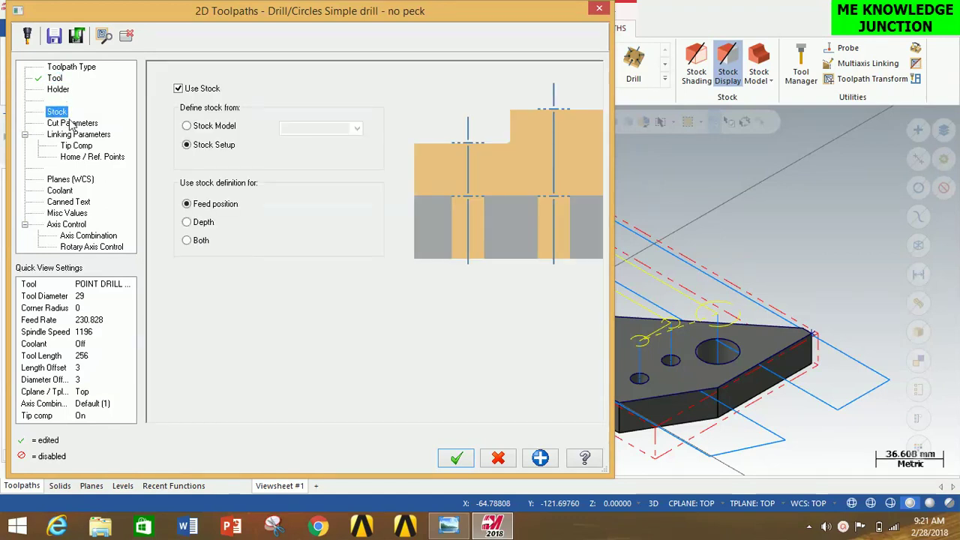
left_click(73, 124)
left_click(90, 135)
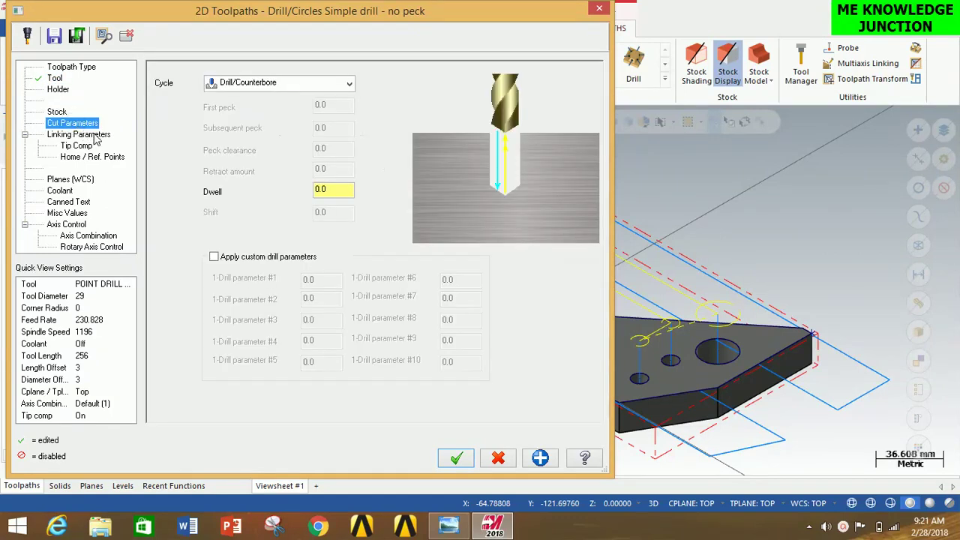
left_click(456, 458)
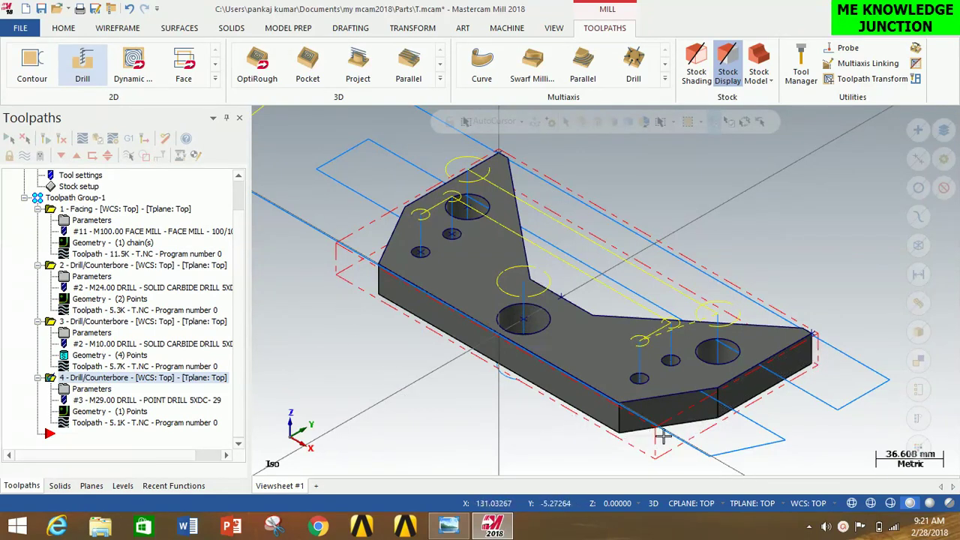
Start a Contour toolpath on the chain around the plate's outer top profile, including the V-notch.
left_click(37, 69)
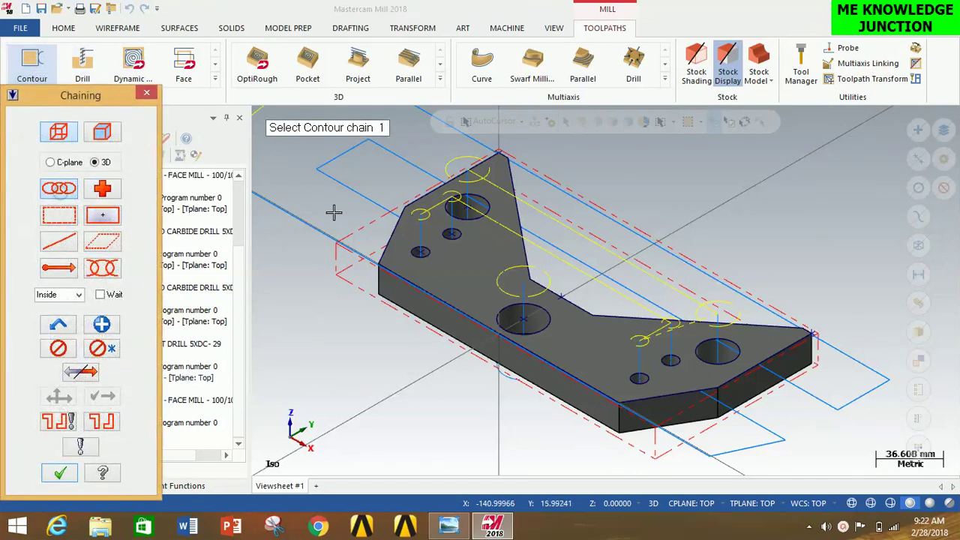
left_click(396, 228)
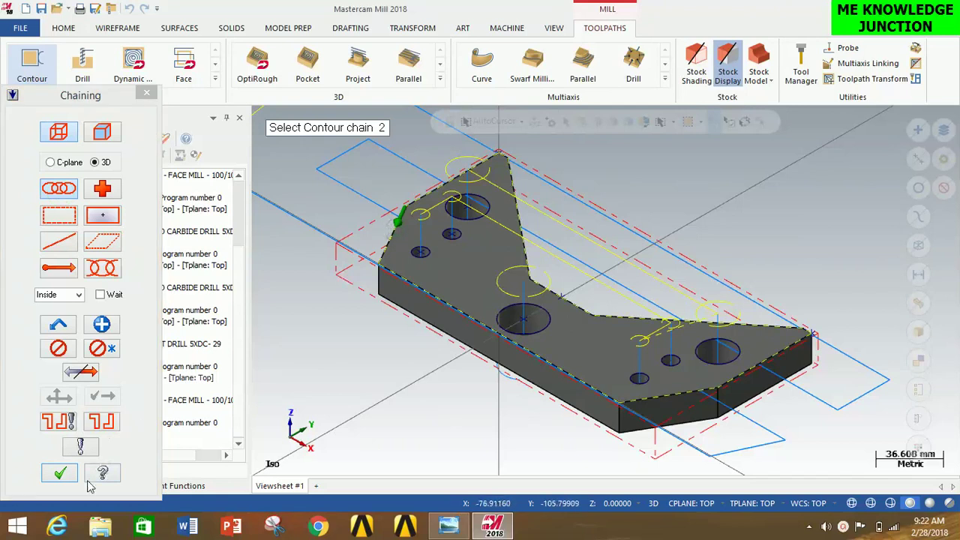
left_click(59, 473)
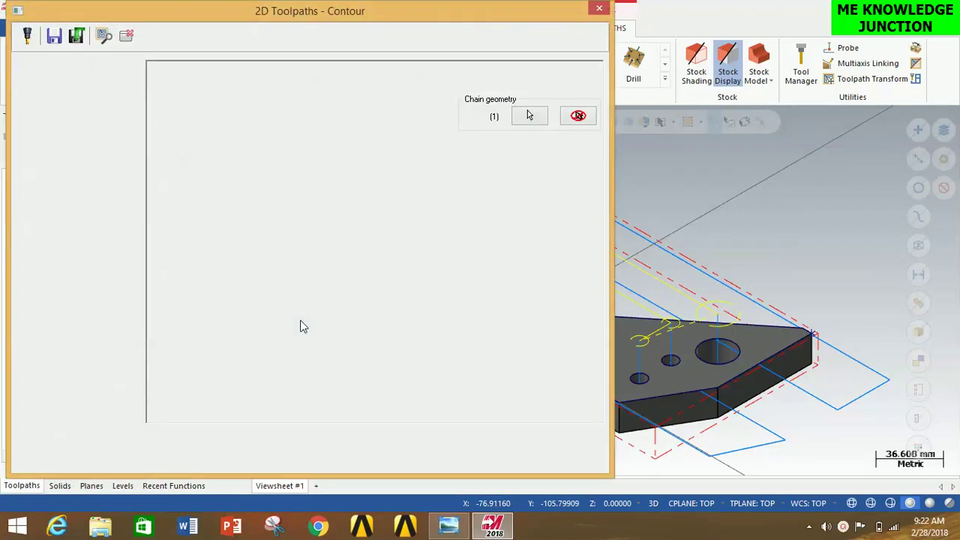
Assign the 20 mm ball-nose end mill from the library to the contour operation, keeping the Endmill2 Sphere filter.
left_click(55, 79)
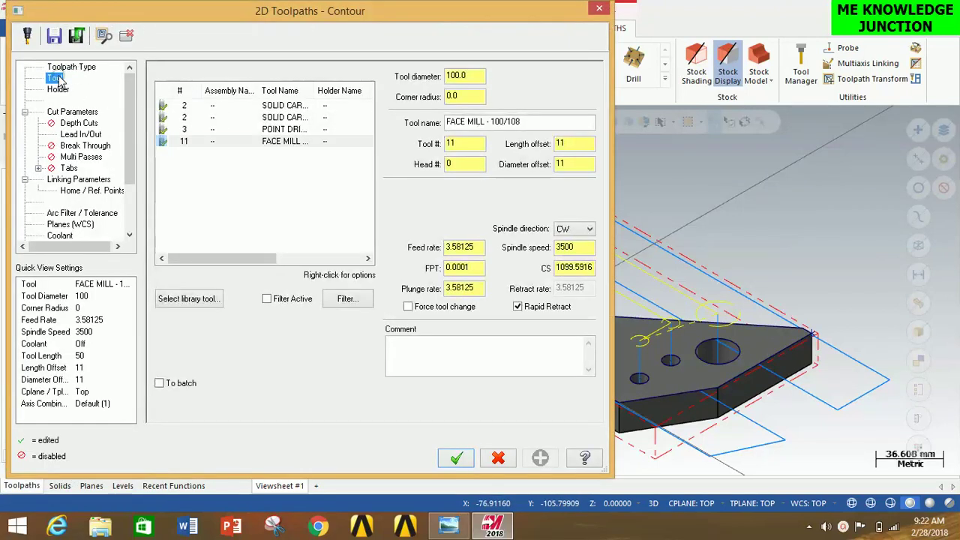
left_click(189, 299)
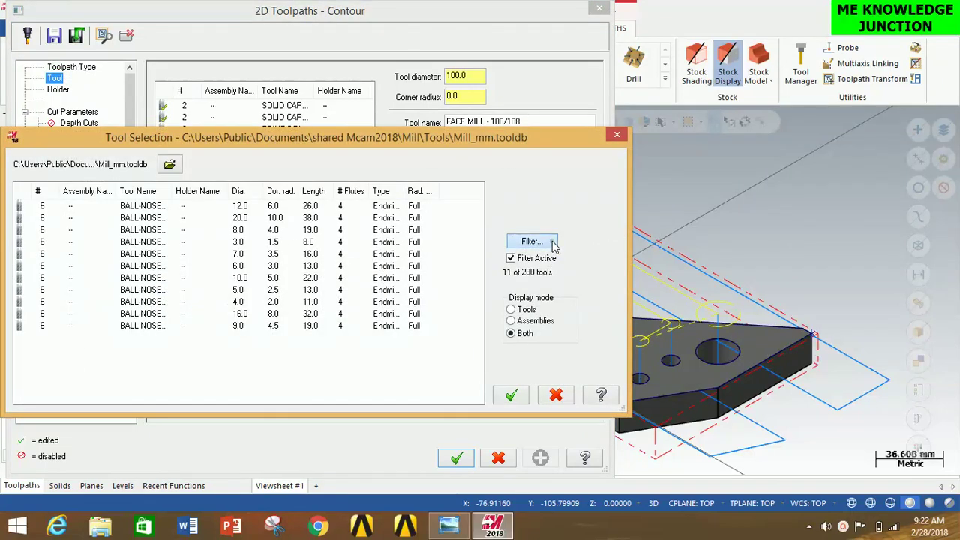
left_click(533, 242)
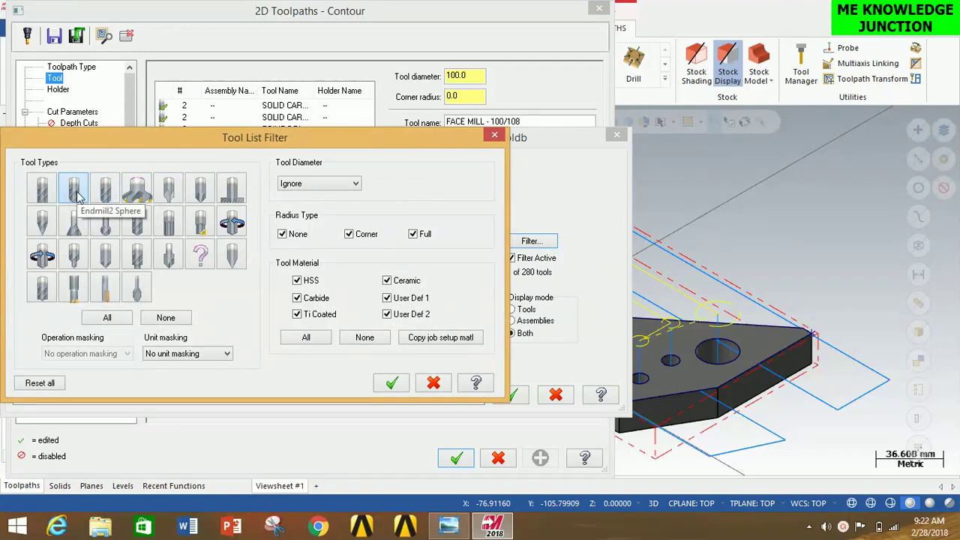
left_click(398, 387)
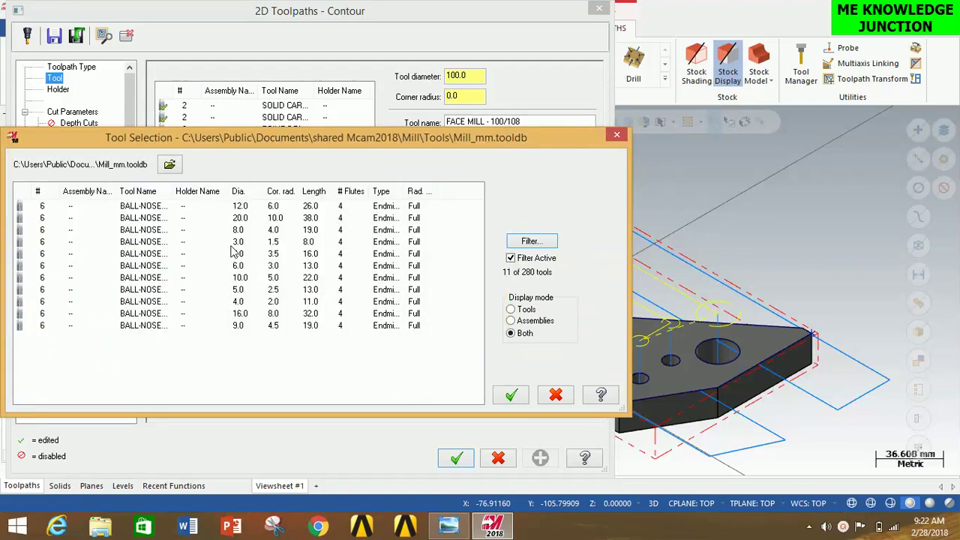
left_click(239, 220)
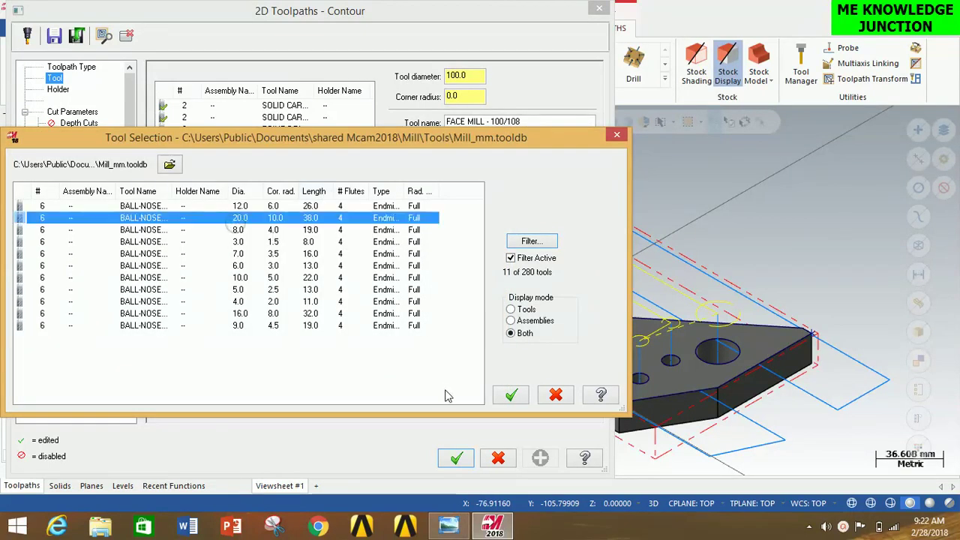
left_click(510, 396)
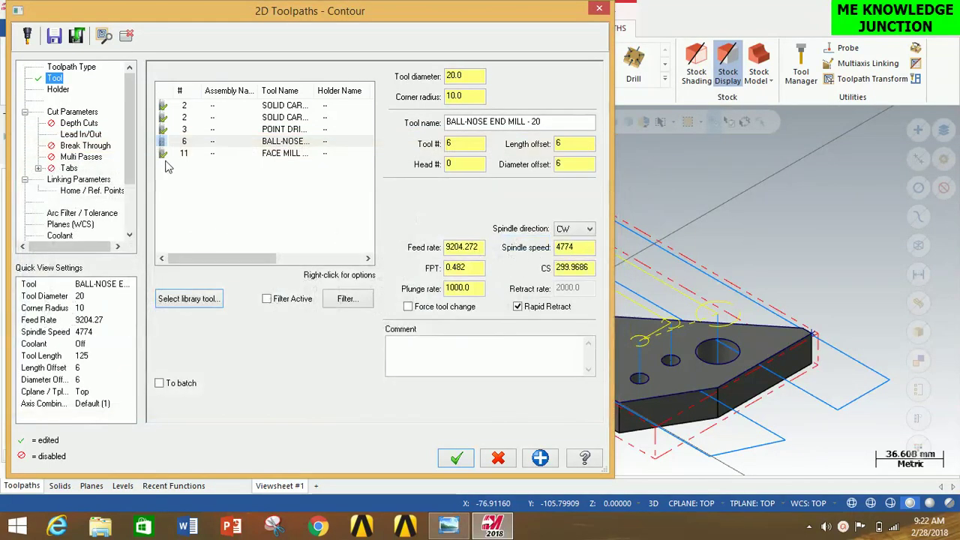
Enable depth cuts for the contour with a 4 mm maximum rough step, 1 finish cut and a 0.25 mm finish step.
left_click(60, 90)
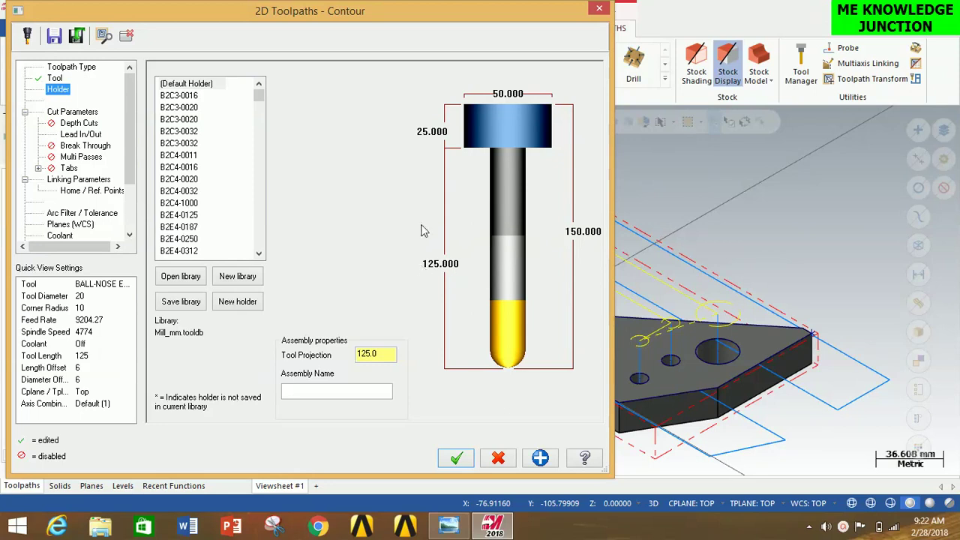
left_click(66, 112)
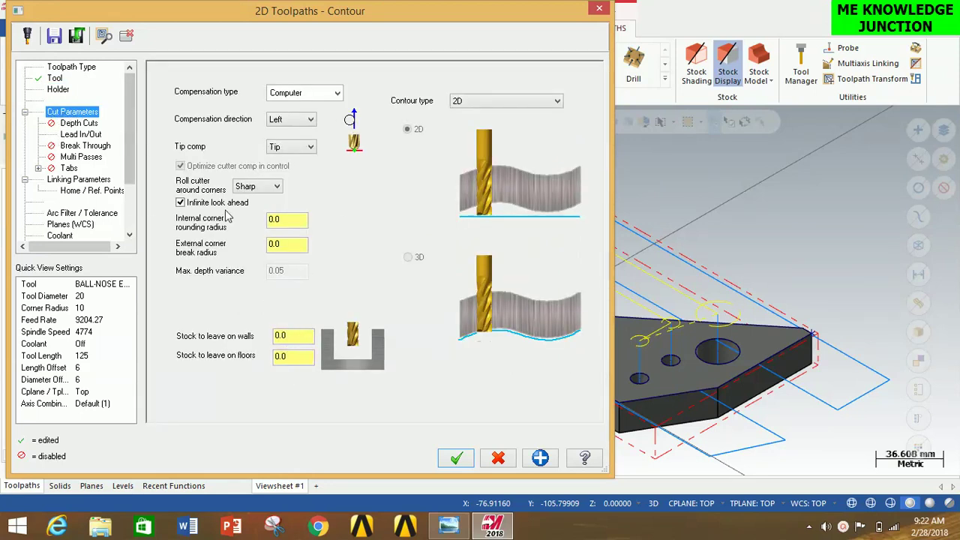
left_click(79, 123)
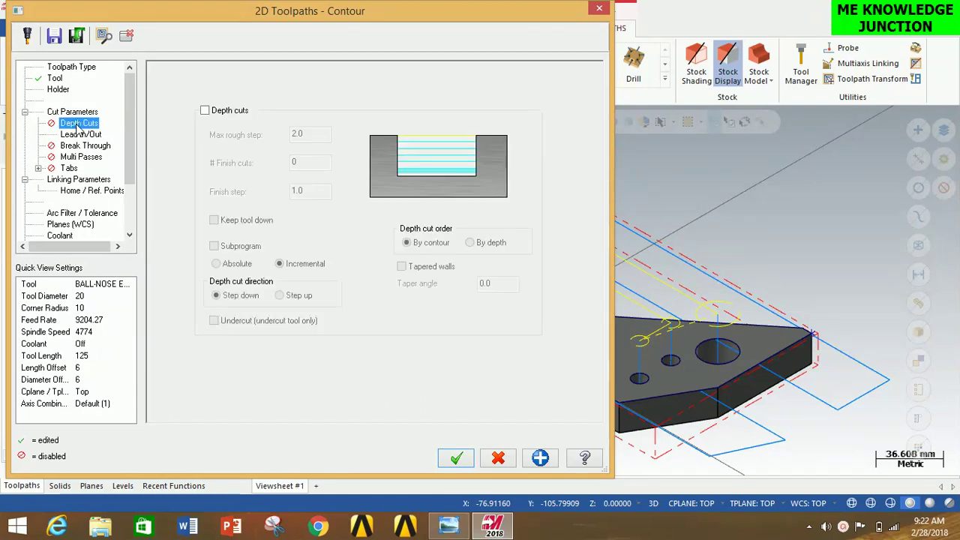
left_click(205, 110)
double_click(319, 133)
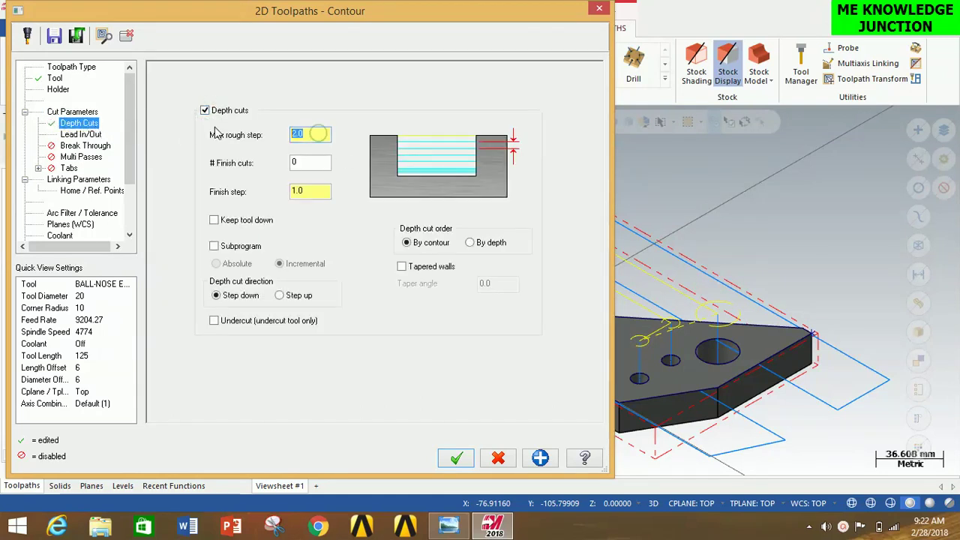
type("4.0")
key("Tab")
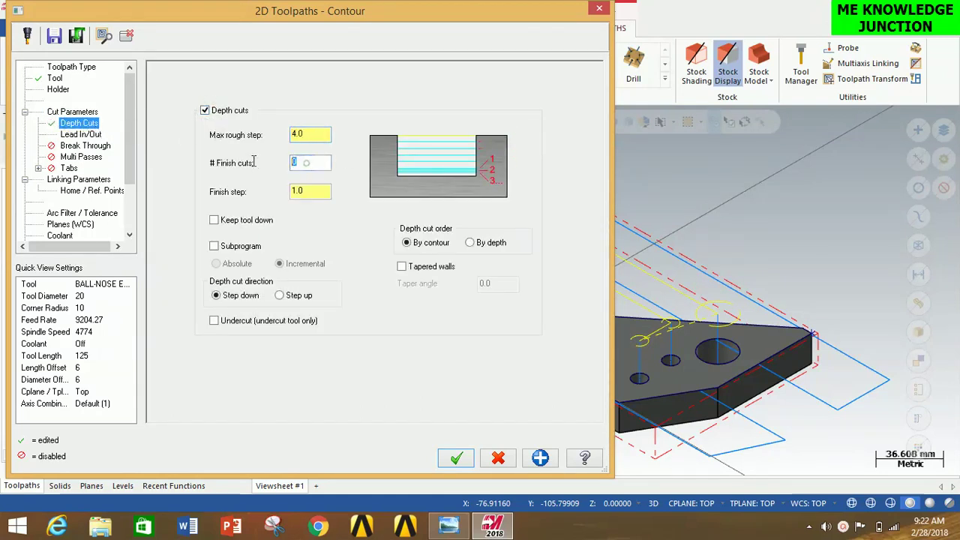
type("1")
double_click(309, 192)
type("0.25")
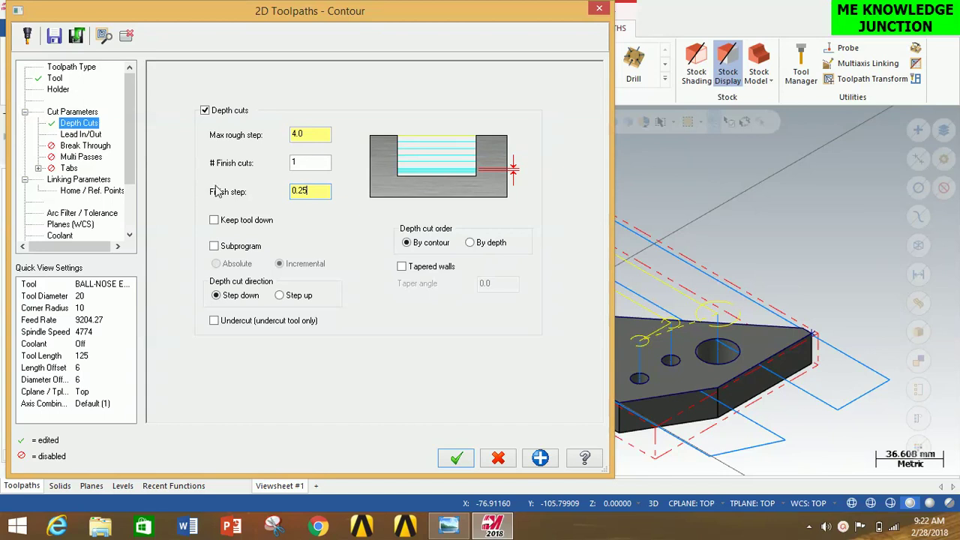
Keep the default lead in/out and enable break through for the contour with an amount of 5 mm.
left_click(83, 135)
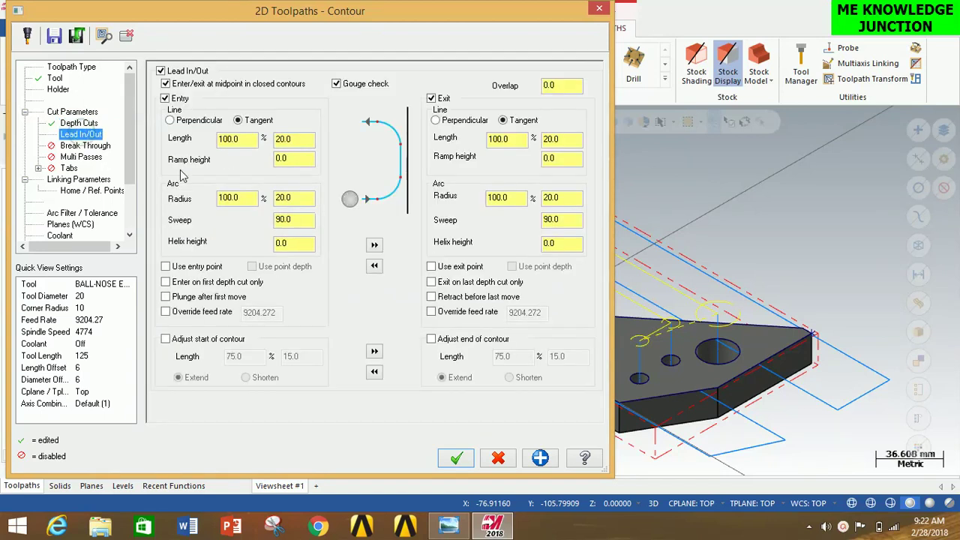
left_click(100, 147)
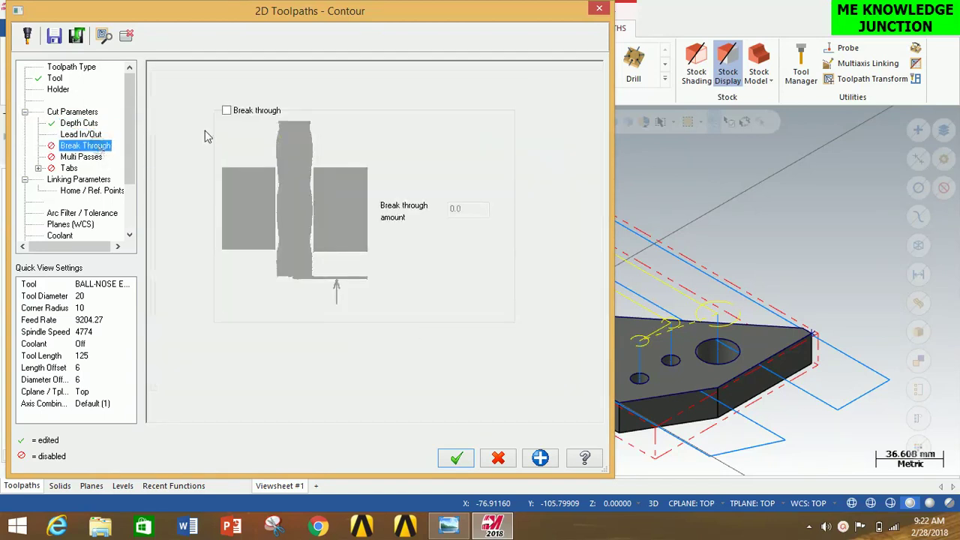
left_click(232, 110)
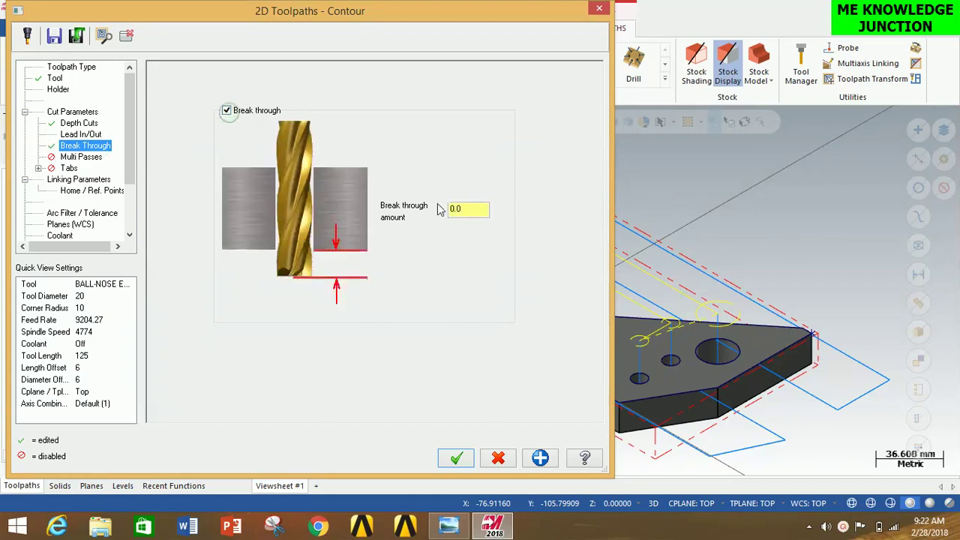
type("5")
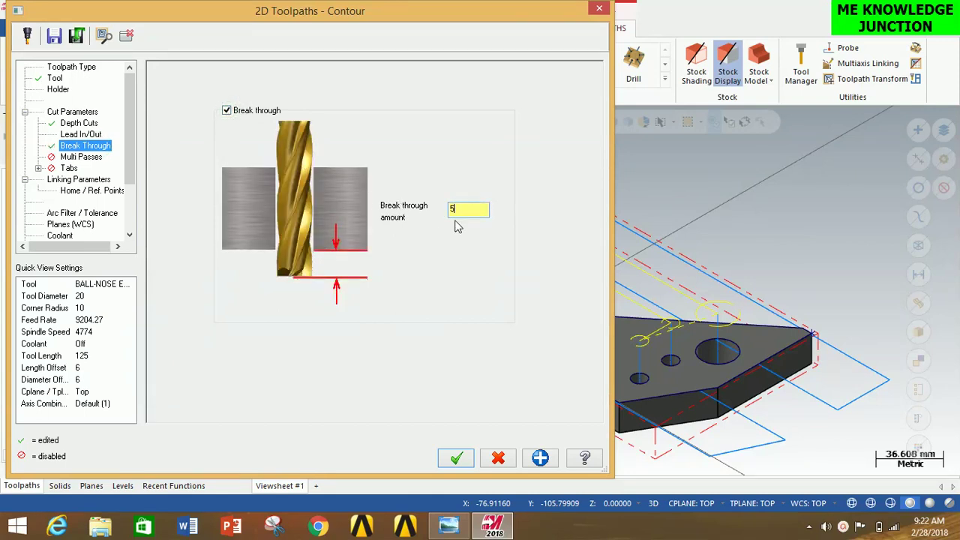
Set the contour's incremental depth to -20 mm, keep the default home position and generate the toolpath.
left_click(75, 181)
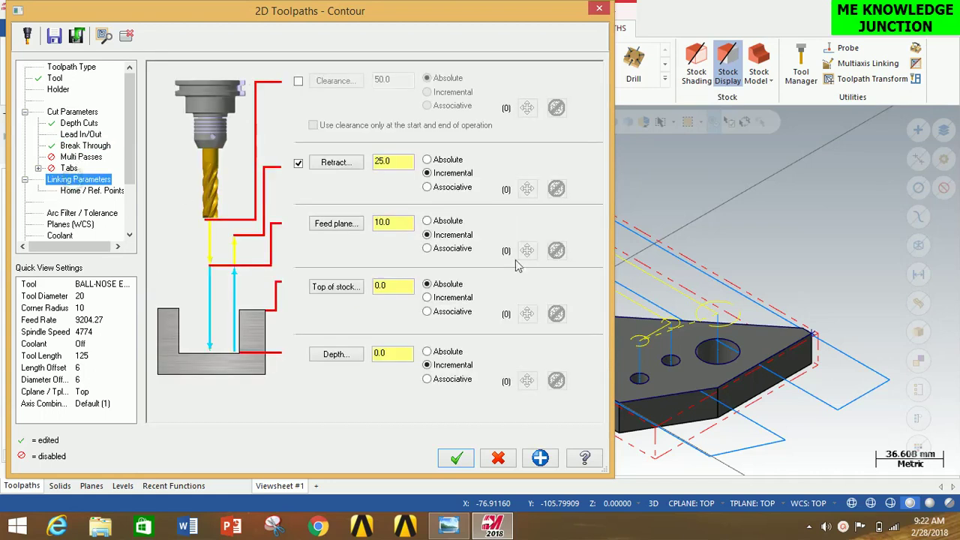
type("-1")
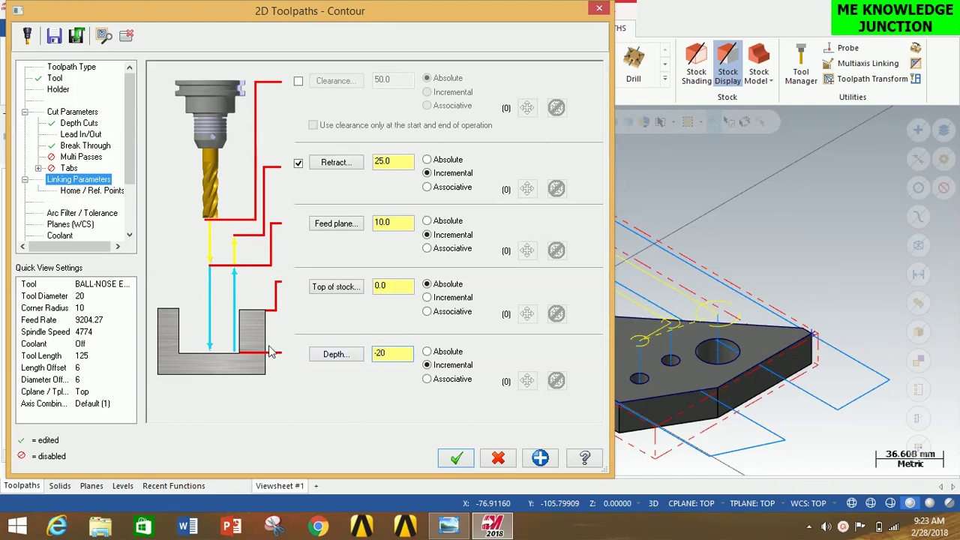
left_click(92, 191)
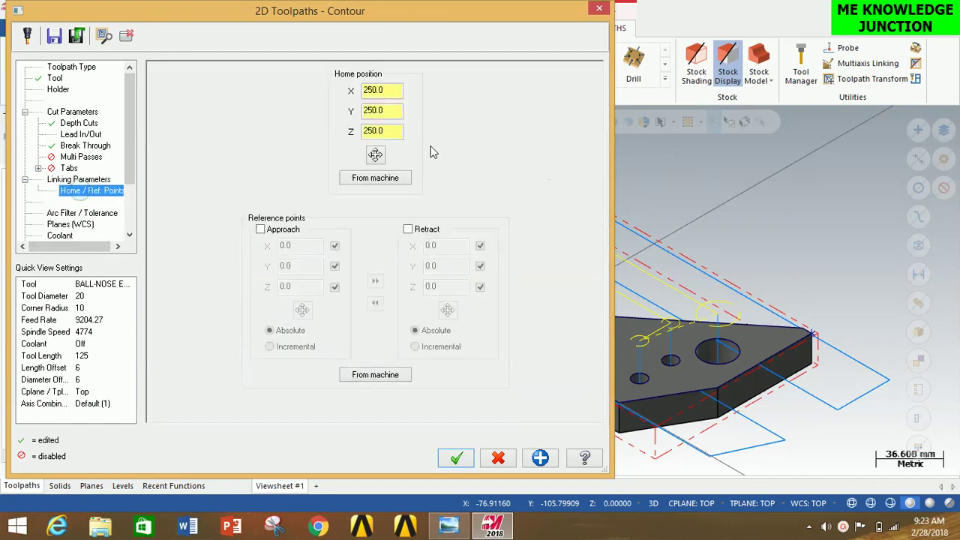
left_click(457, 459)
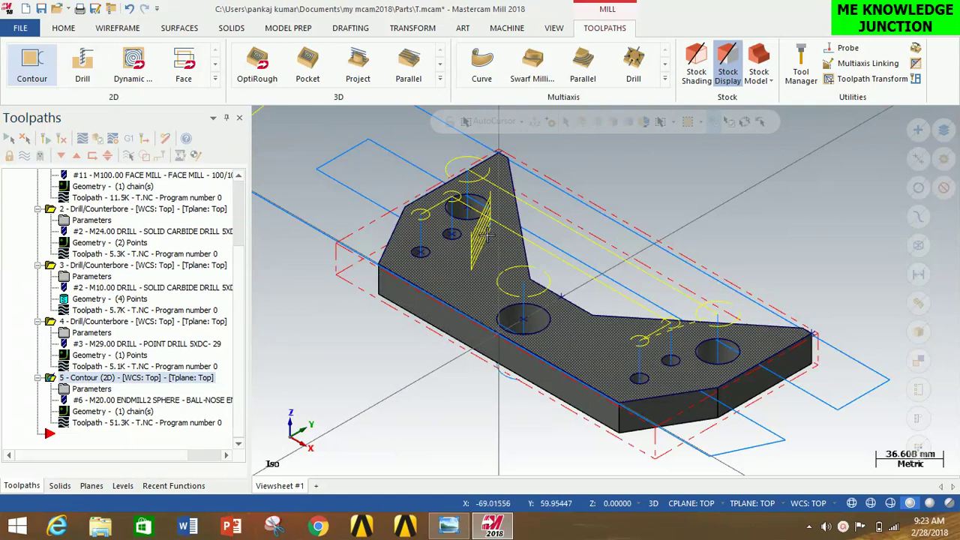
Change the contour operation's compensation direction to Right and regenerate its toolpath.
left_click(90, 388)
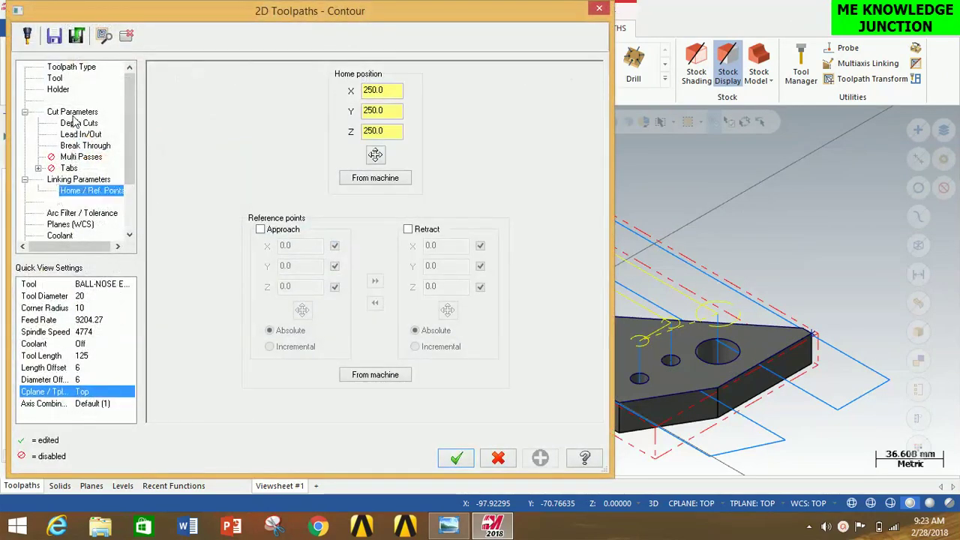
left_click(72, 113)
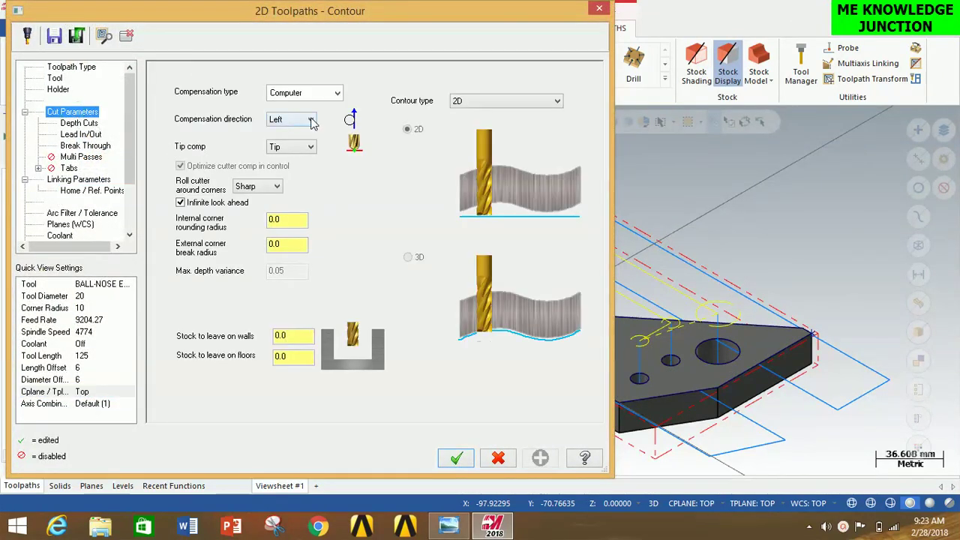
left_click(312, 122)
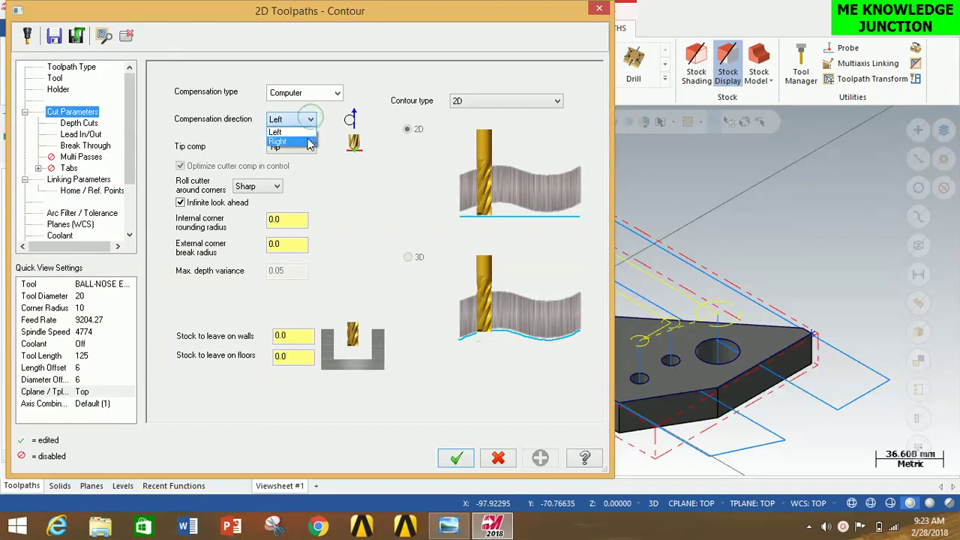
left_click(310, 142)
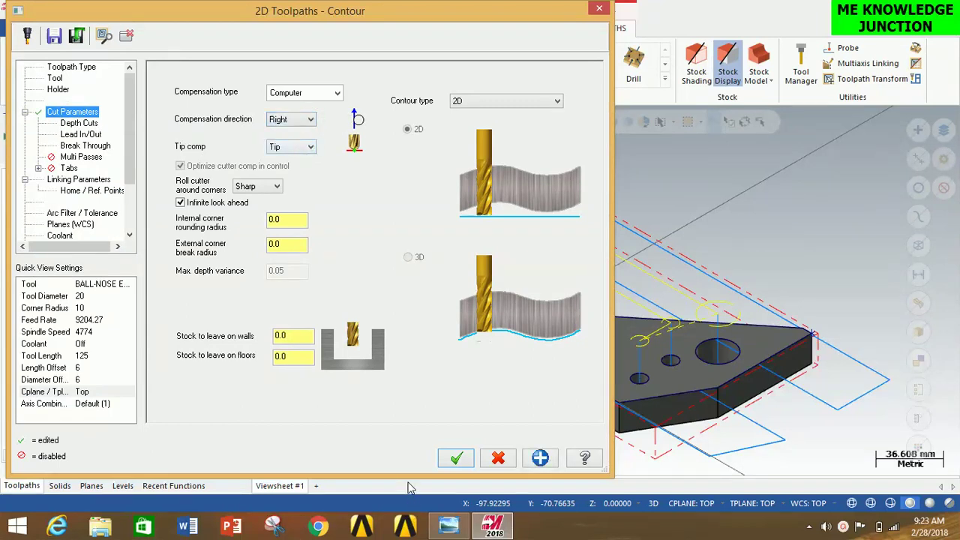
left_click(450, 457)
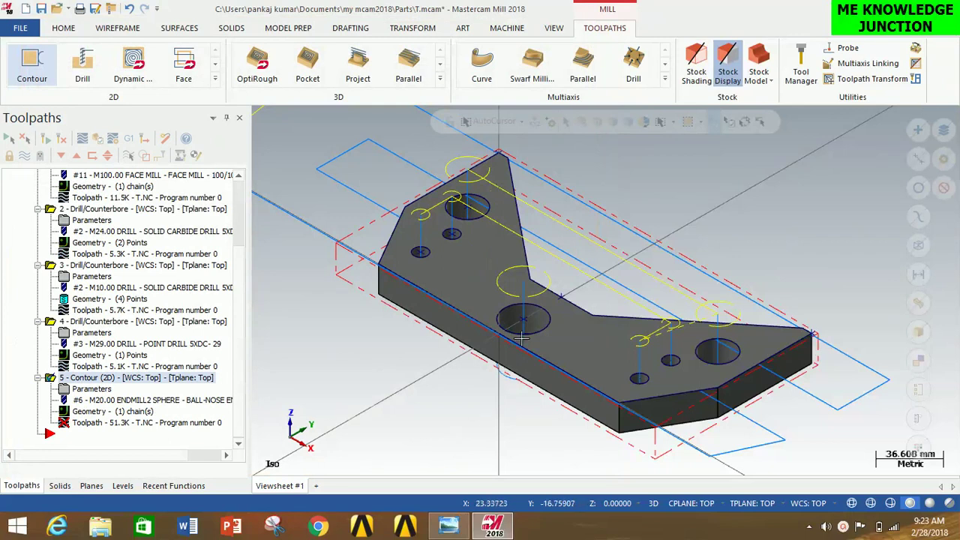
left_click(45, 140)
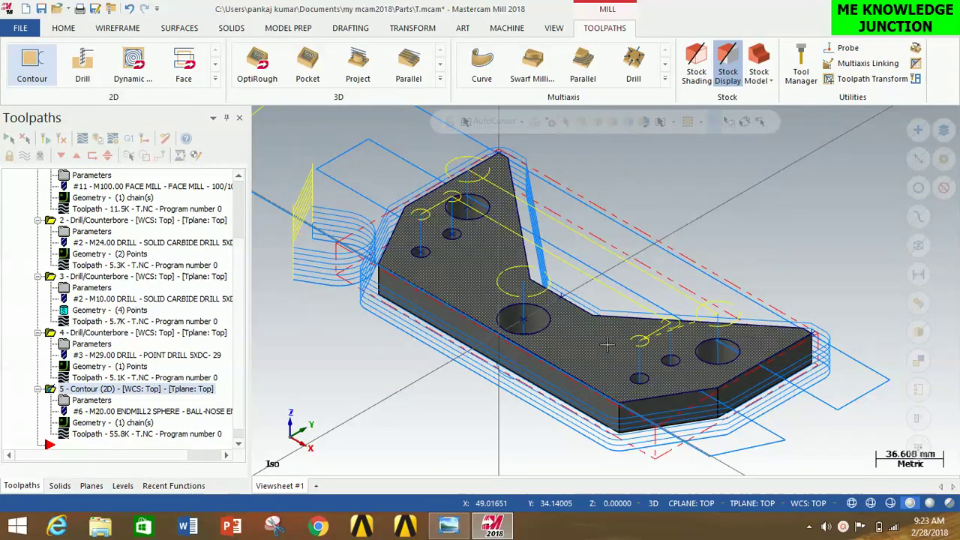
scroll(613, 334, "down", 3)
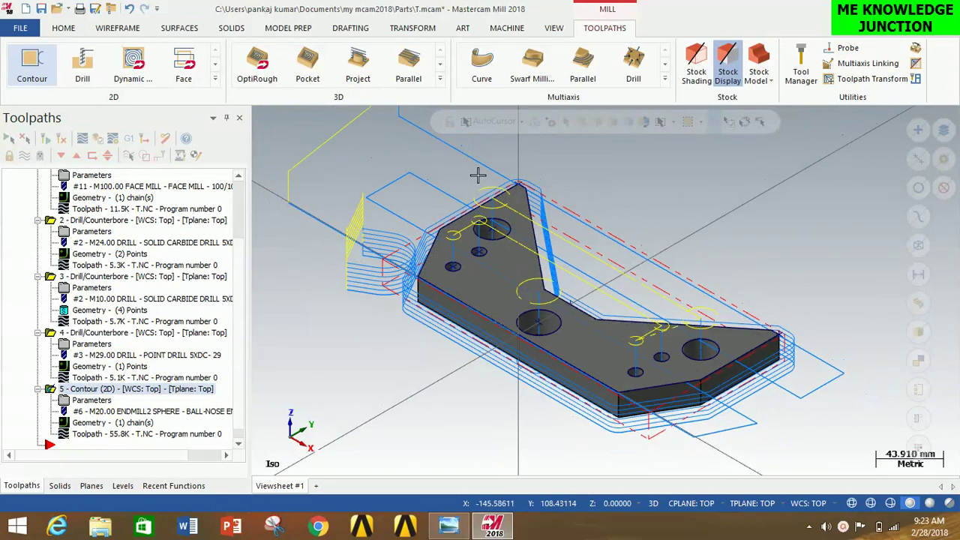
scroll(479, 176, "up", 1)
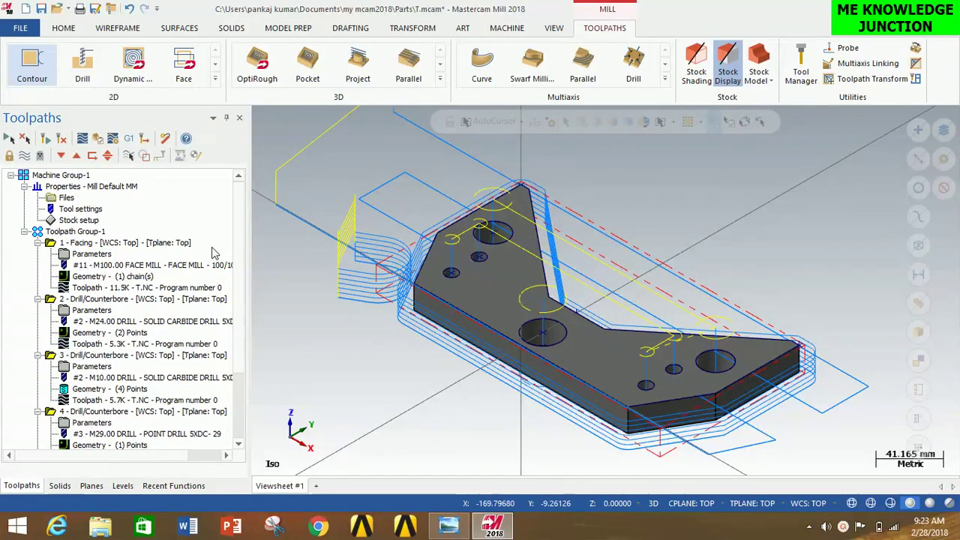
Select all operations in Toolpath Group-1 and open them for verification in Mastercam Simulator with the whole stock in view.
left_click(75, 232)
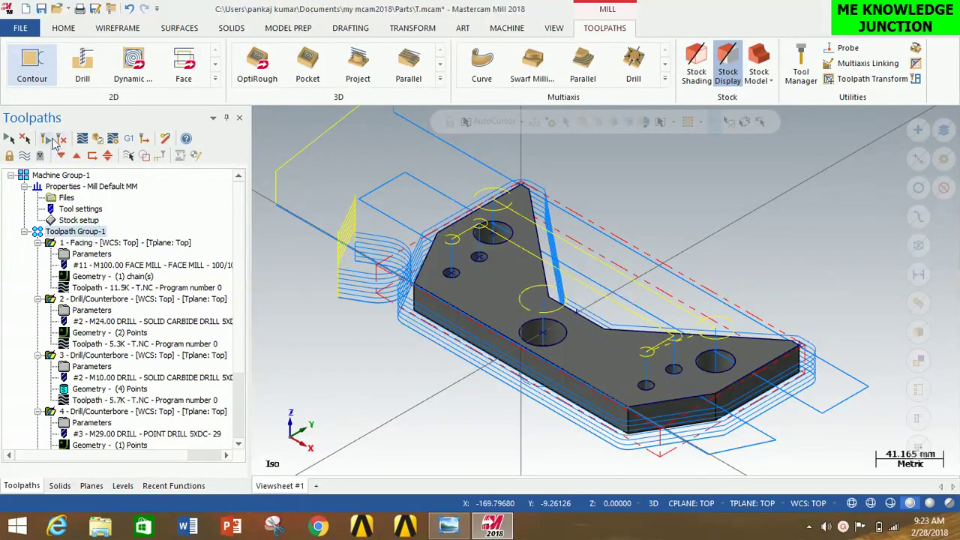
left_click(47, 140)
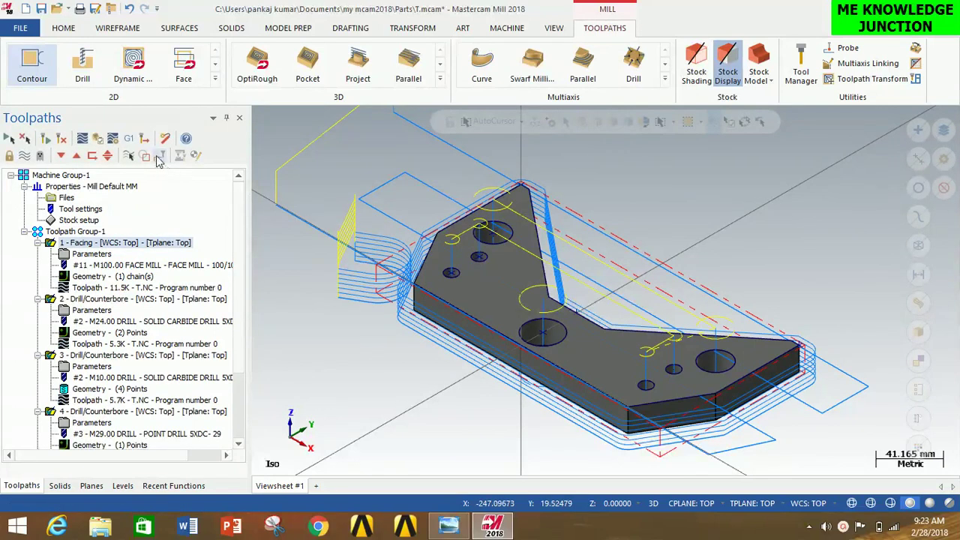
left_click(98, 142)
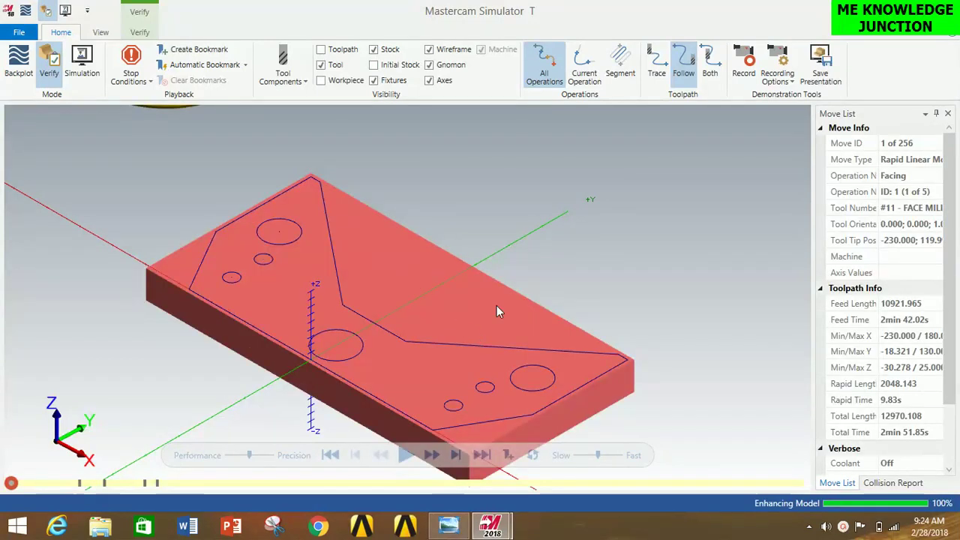
scroll(446, 290, "down", 1)
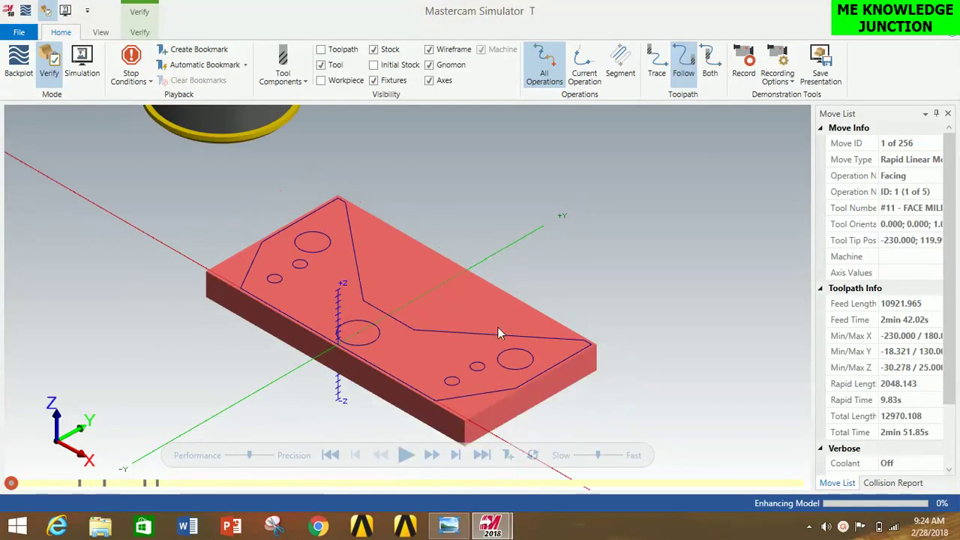
scroll(481, 294, "up", 1)
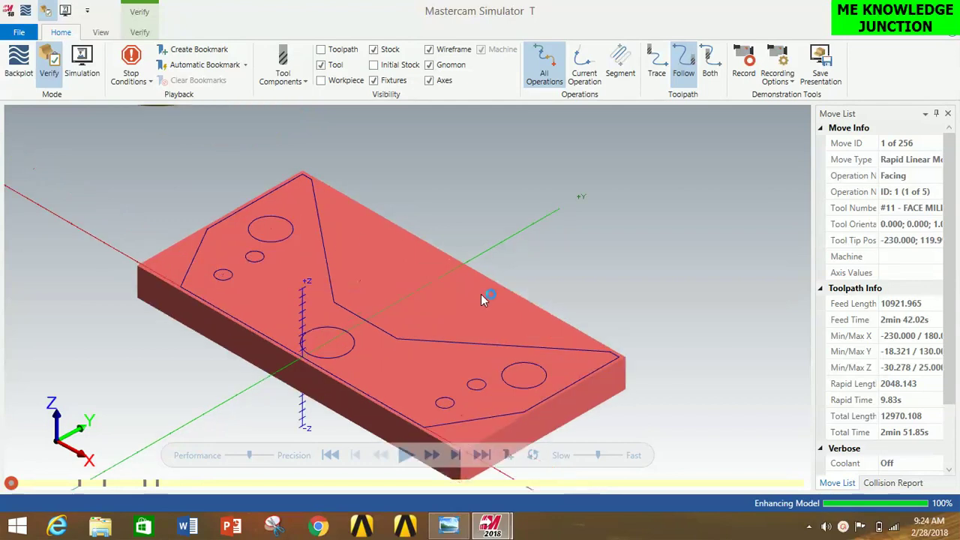
scroll(481, 294, "down", 2)
scroll(482, 299, "up", 1)
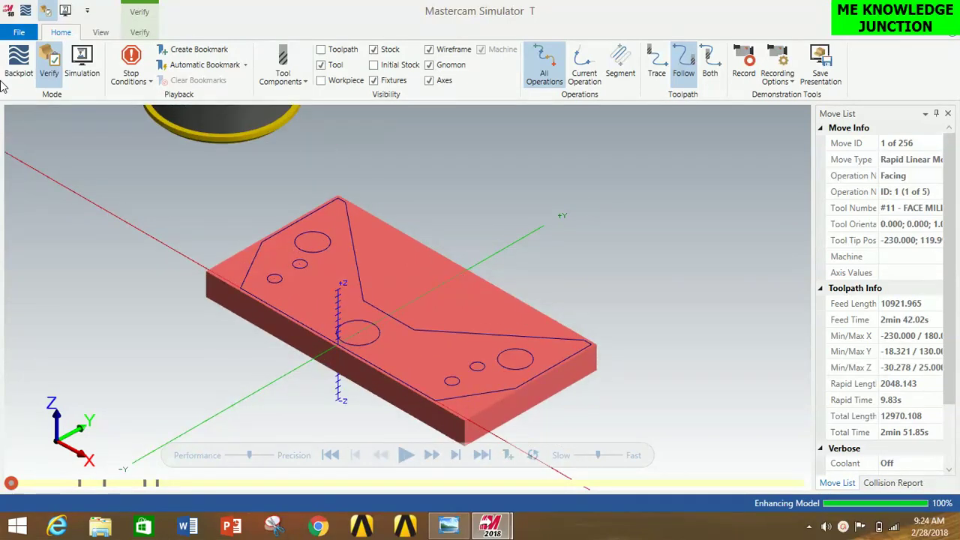
Turn on Color Loop, run the verification of all operations to the end and close the simulator.
left_click(139, 32)
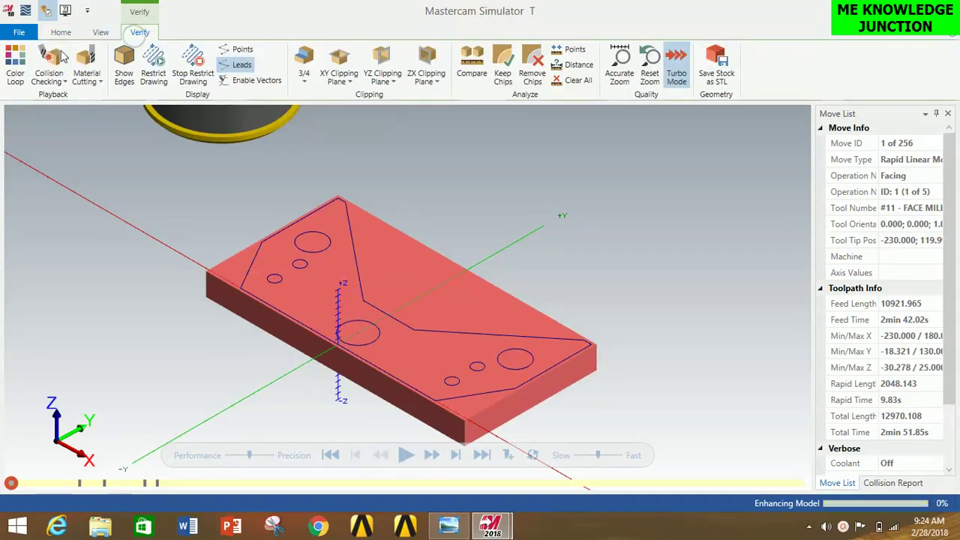
left_click(15, 62)
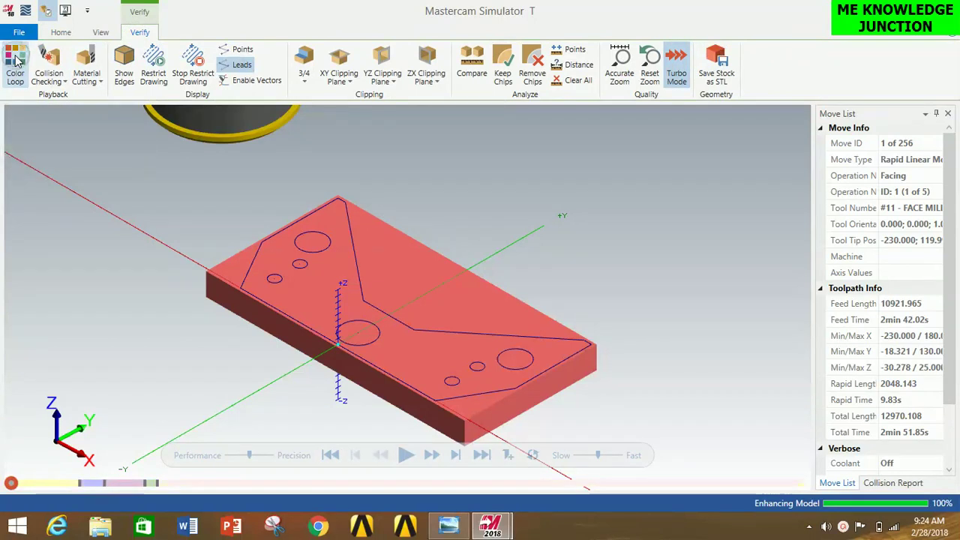
left_click(406, 460)
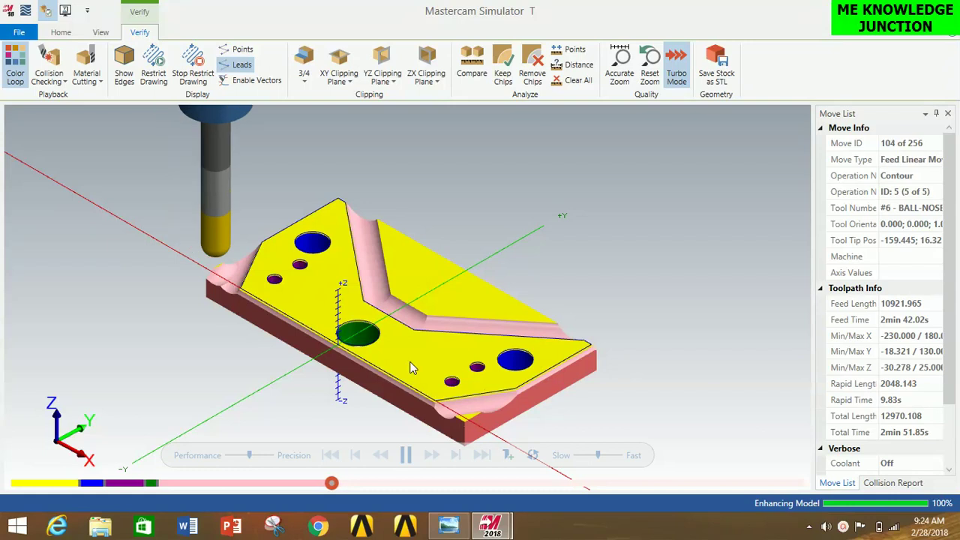
scroll(411, 368, "up", 4)
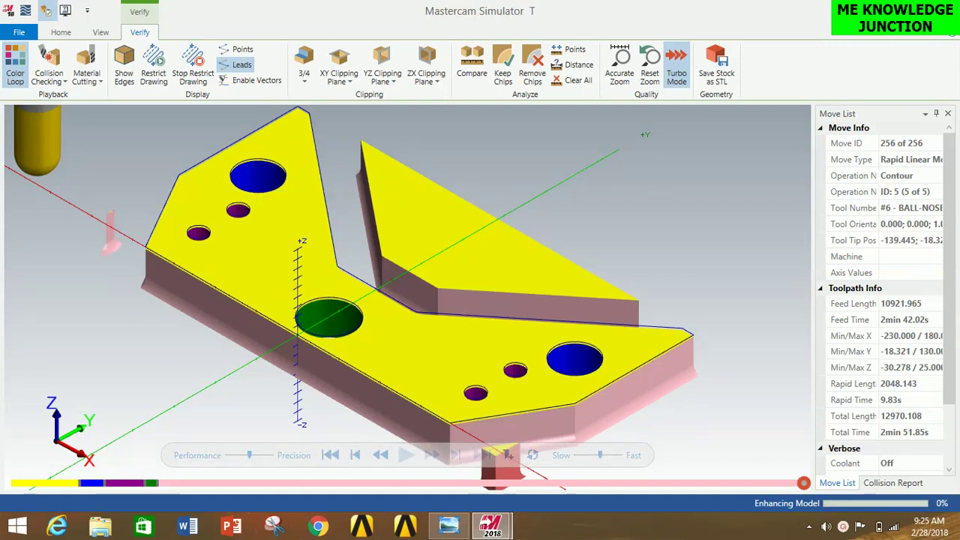
left_click(947, 10)
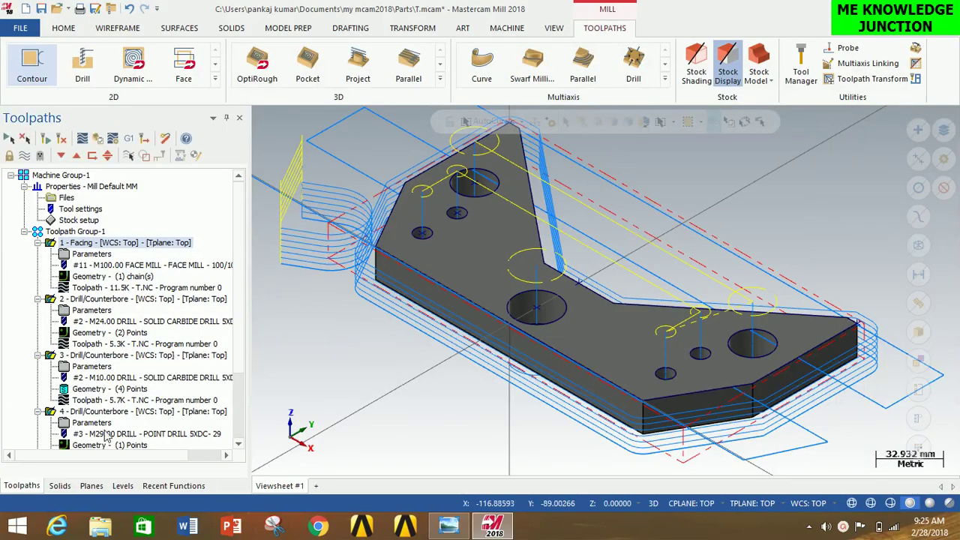
Set the 2D contour operation's incremental depth to -25 in its linking parameters.
scroll(189, 314, "down", 3)
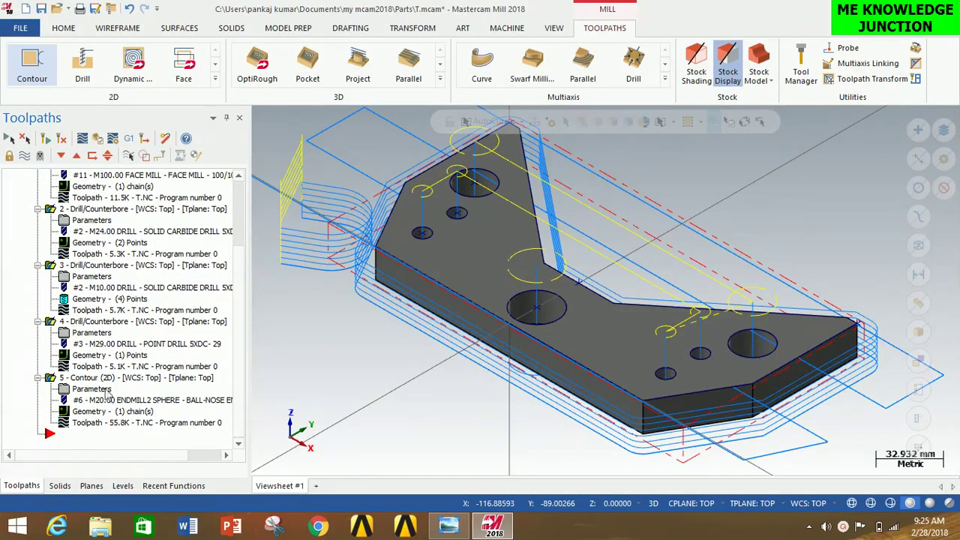
left_click(104, 390)
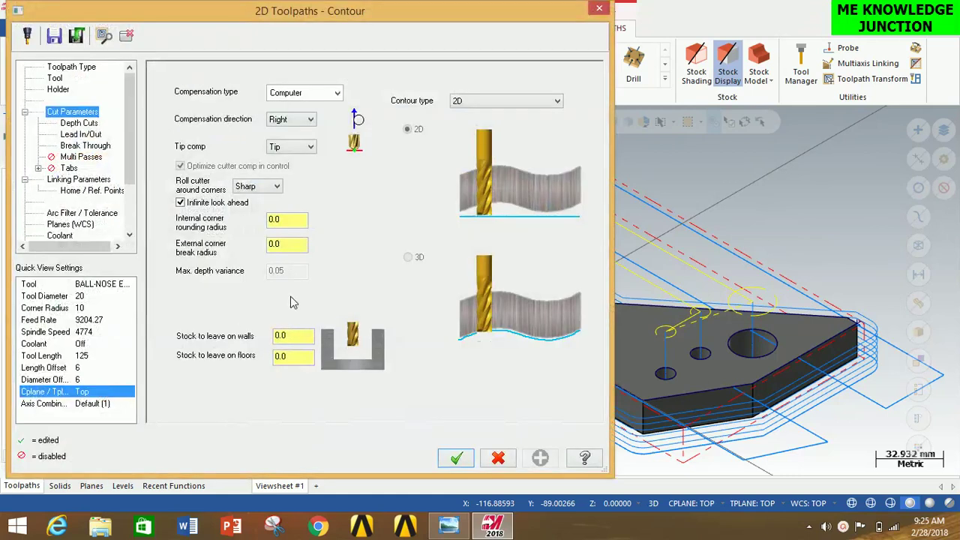
left_click(82, 180)
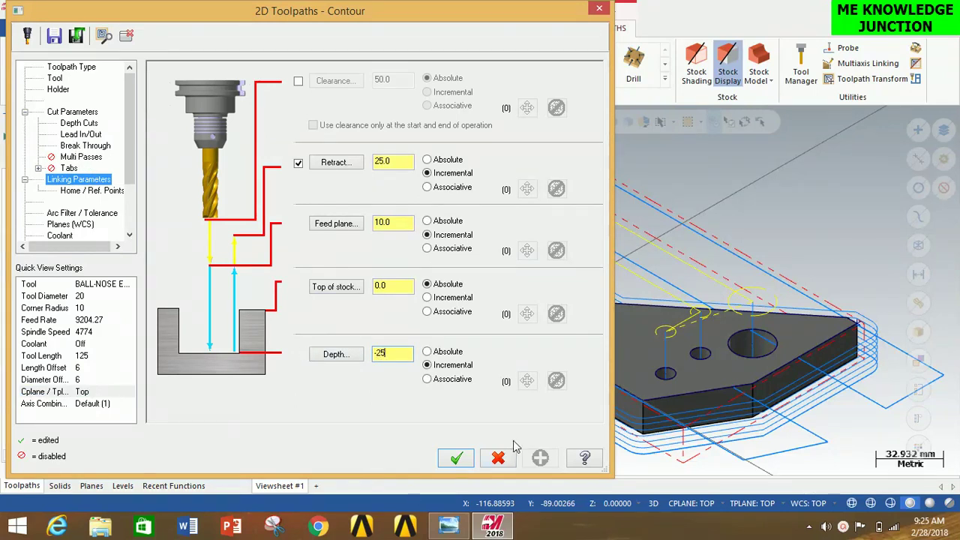
left_click(466, 460)
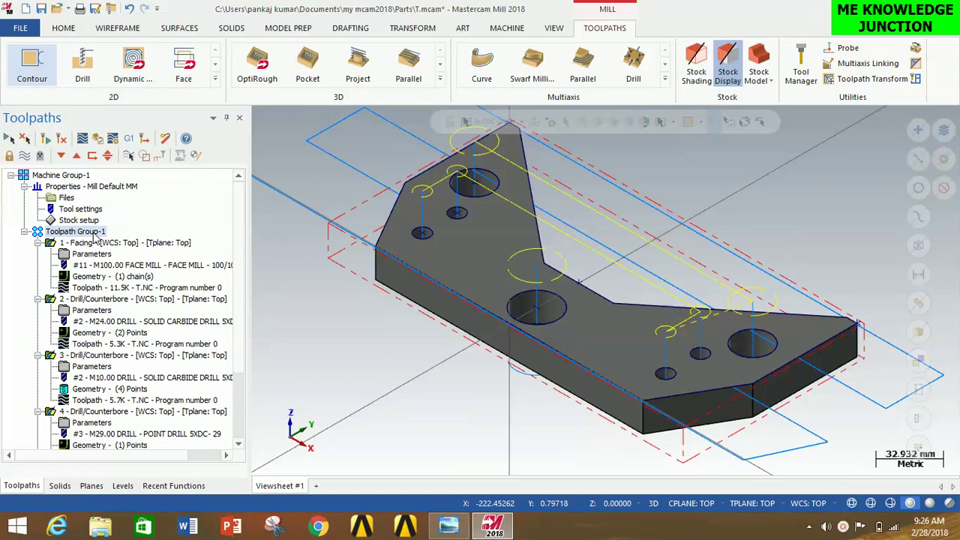
Regenerate the dirty contour operation, verify all operations in the simulator again and close it.
left_click(98, 140)
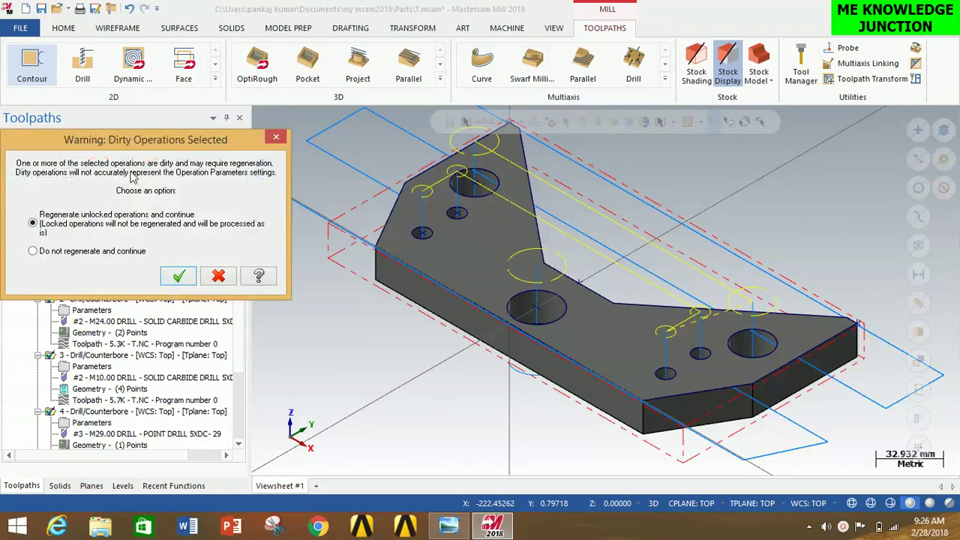
left_click(178, 277)
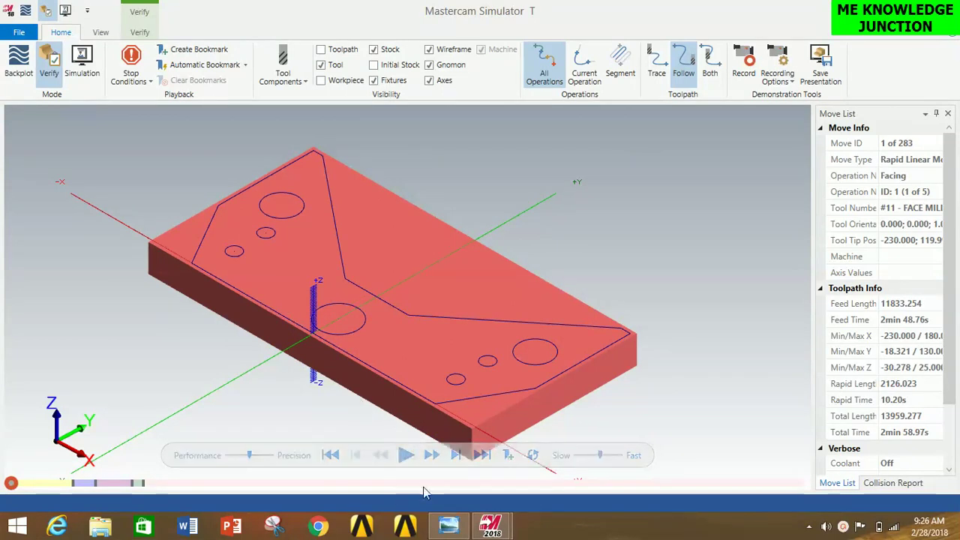
left_click(405, 456)
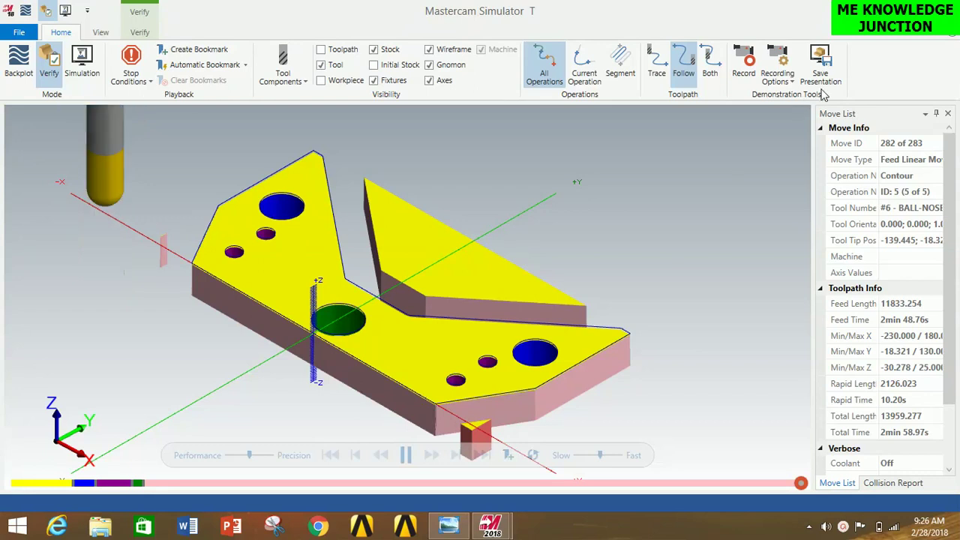
key("alt+F4")
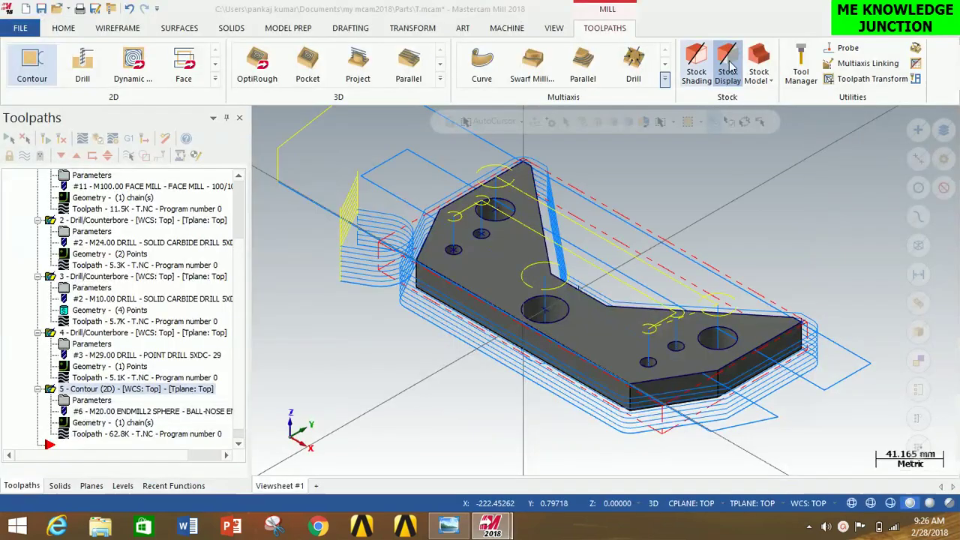
Post all operations to an NC file, generate a tool change for the duplicated tool number and save it under the programmer's first name.
left_click(129, 139)
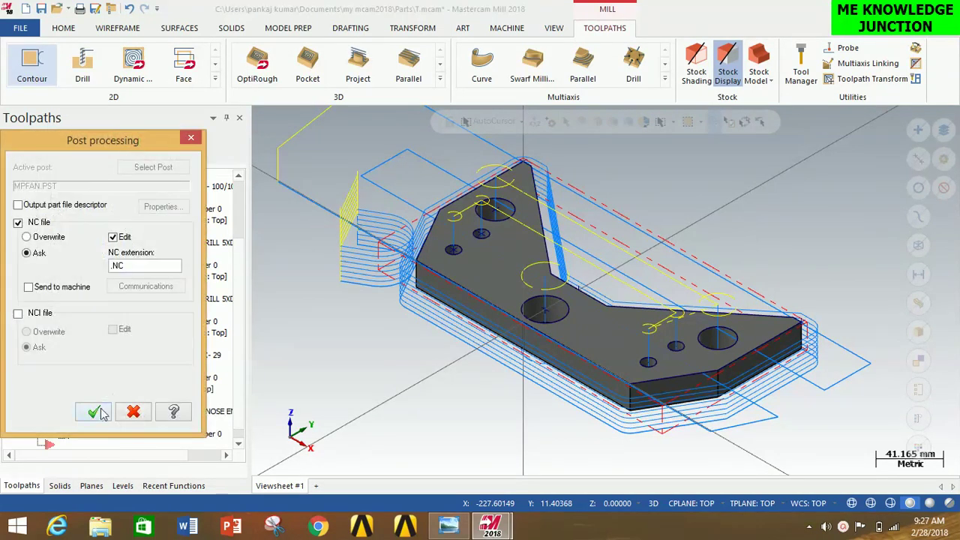
left_click(93, 413)
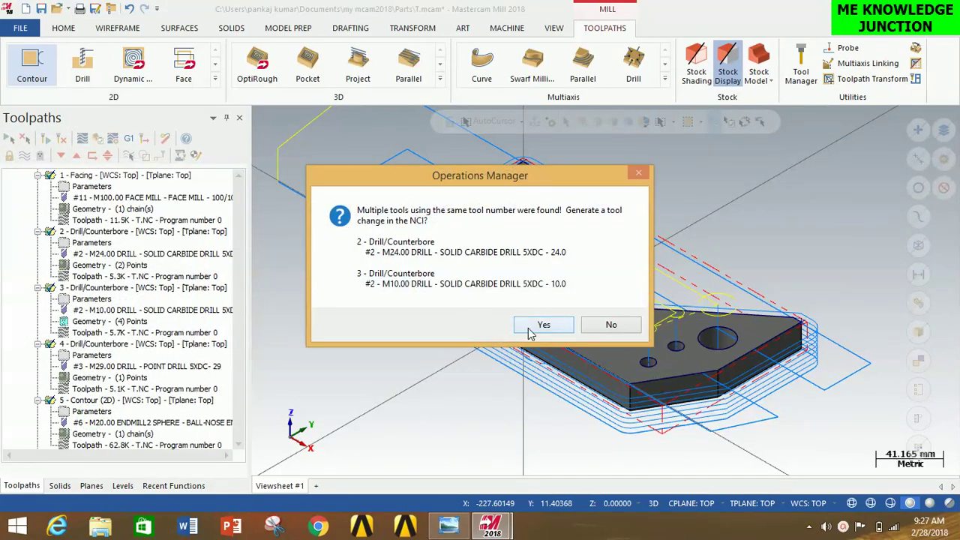
left_click(537, 326)
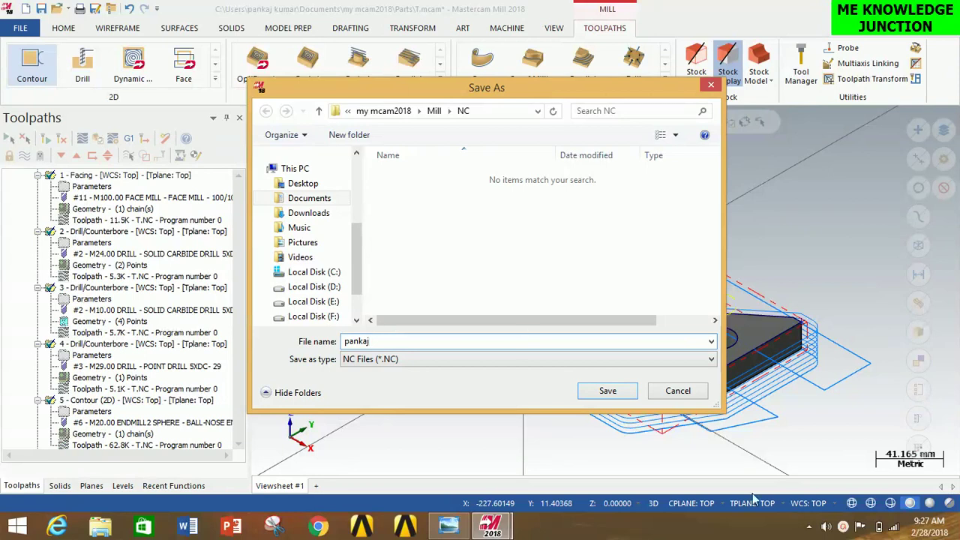
left_click(608, 391)
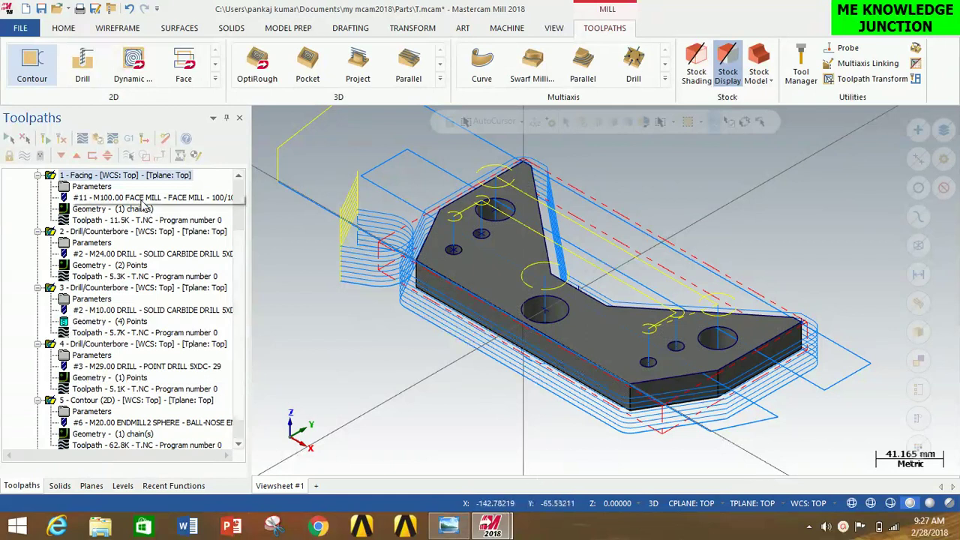
Examine the posted NC program in Code Expert from the header and tool list through the contour passes.
scroll(211, 174, "up", 2)
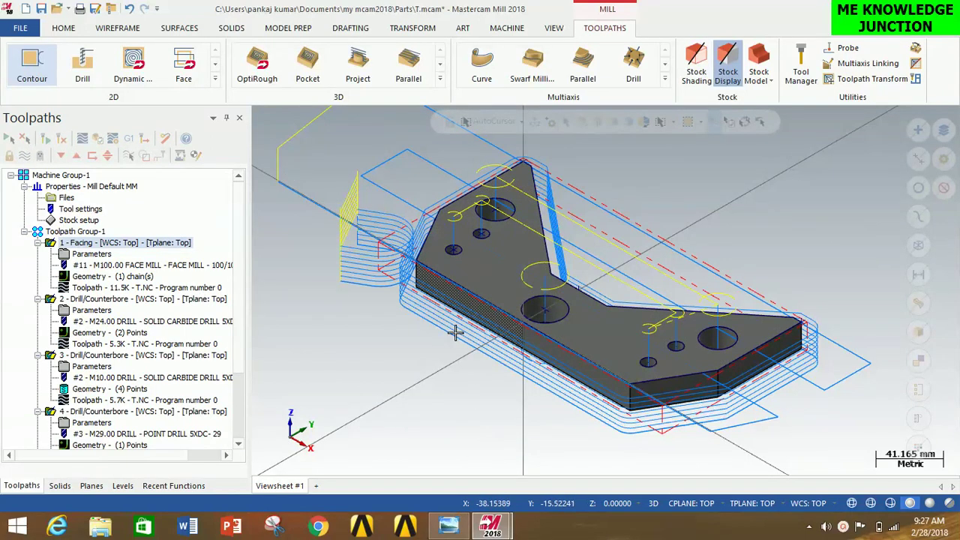
left_click(127, 144)
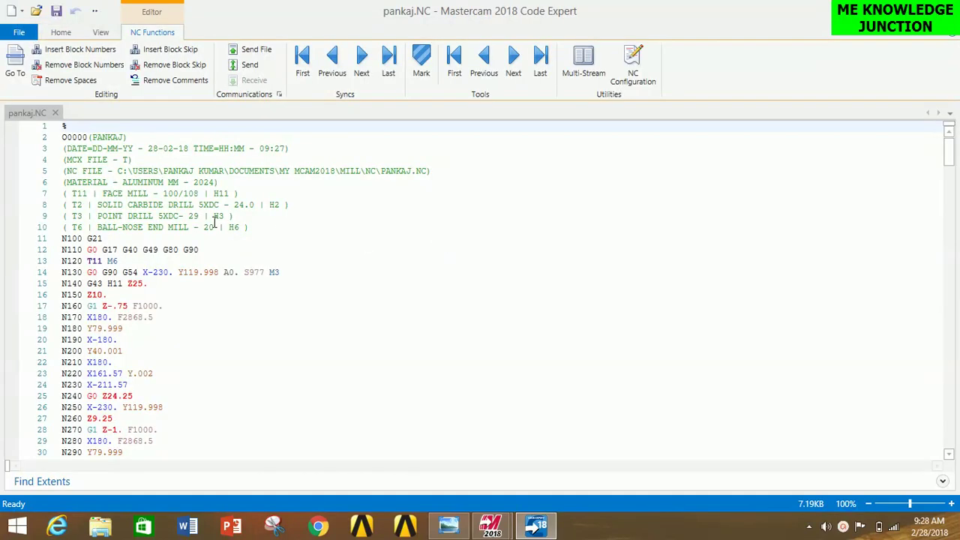
scroll(214, 228, "down", 20)
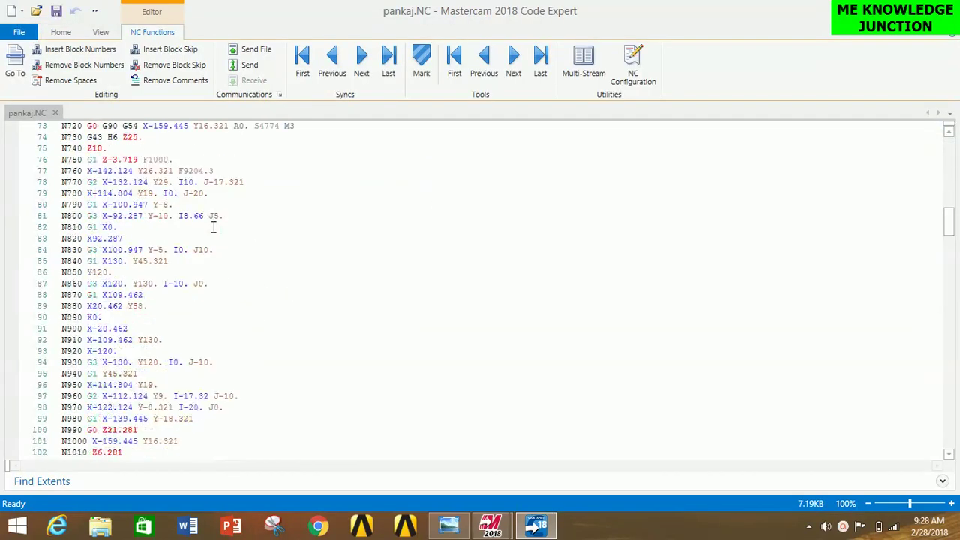
scroll(214, 228, "down", 20)
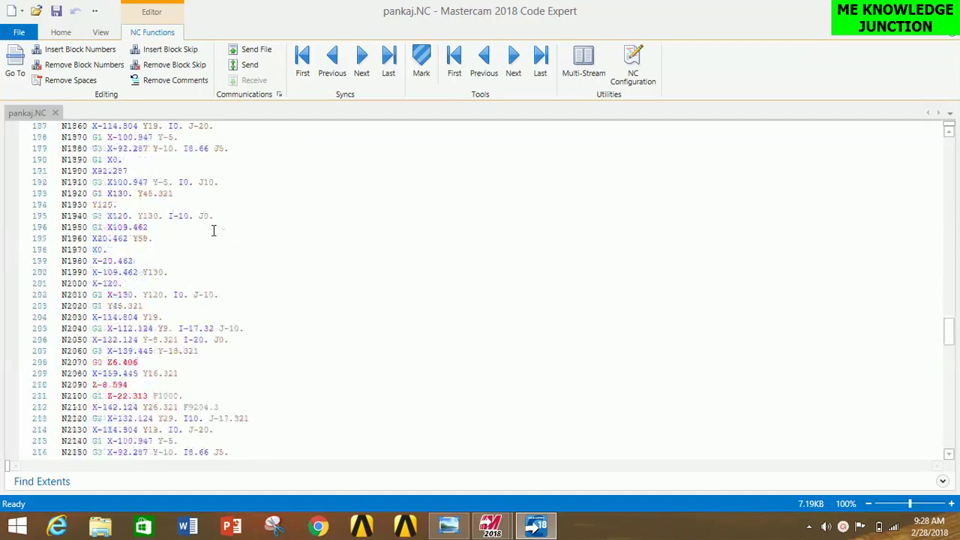
scroll(214, 230, "down", 5)
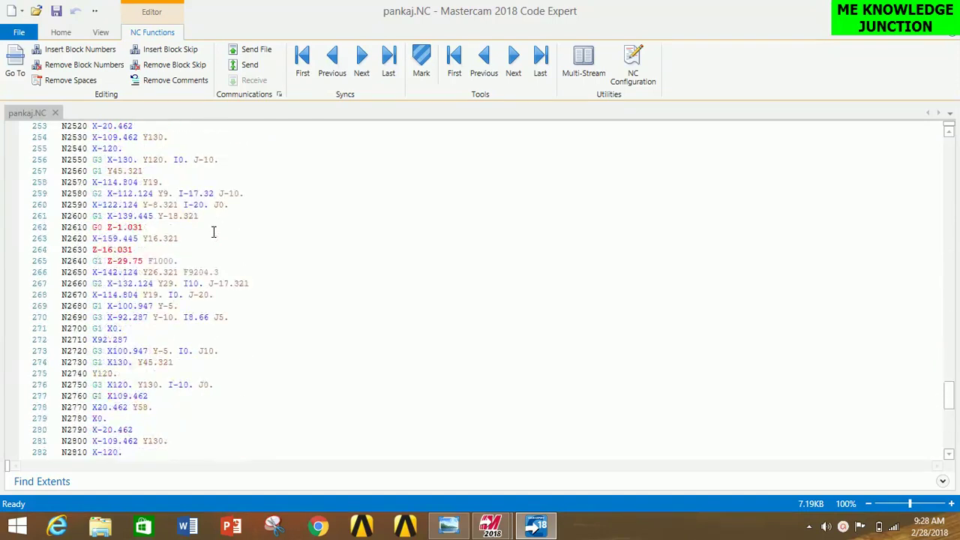
scroll(214, 229, "up", 20)
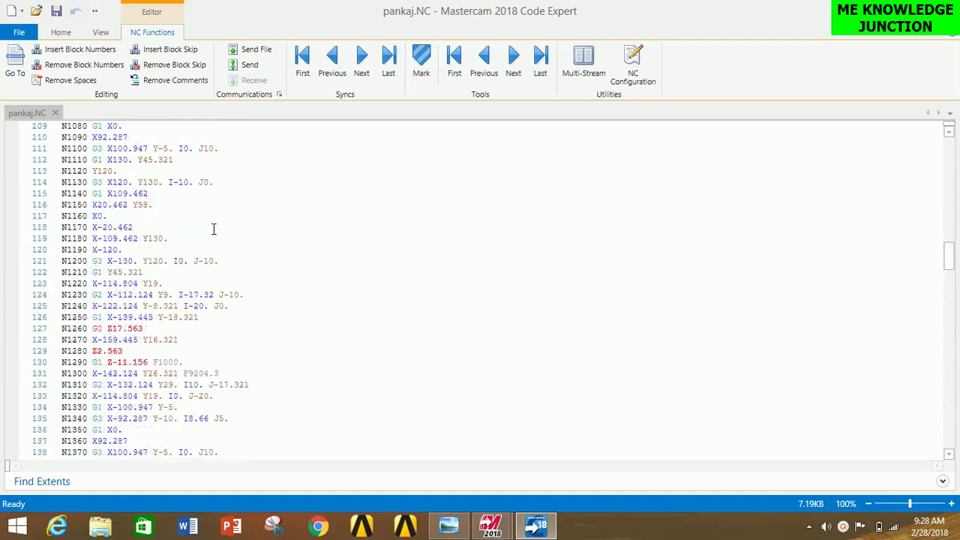
scroll(214, 229, "up", 17)
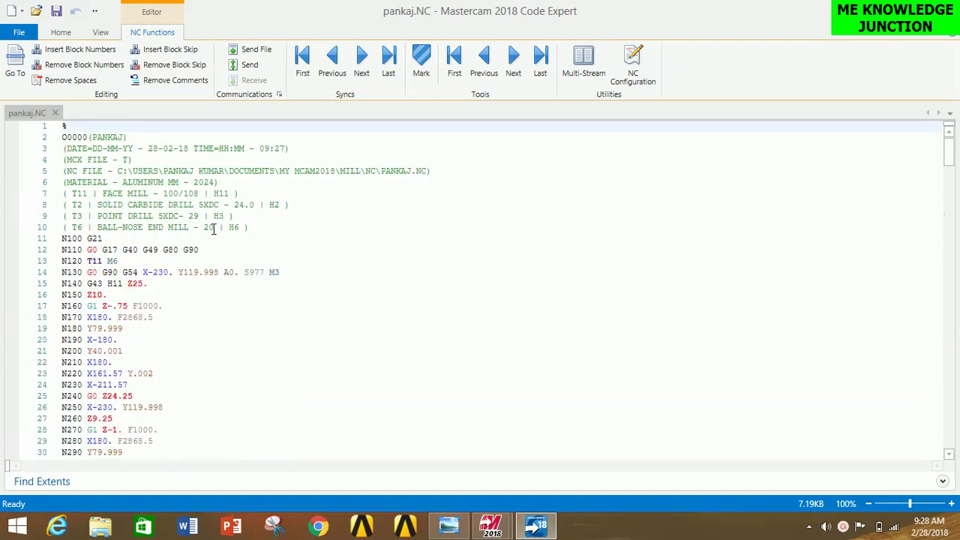
left_click(844, 528)
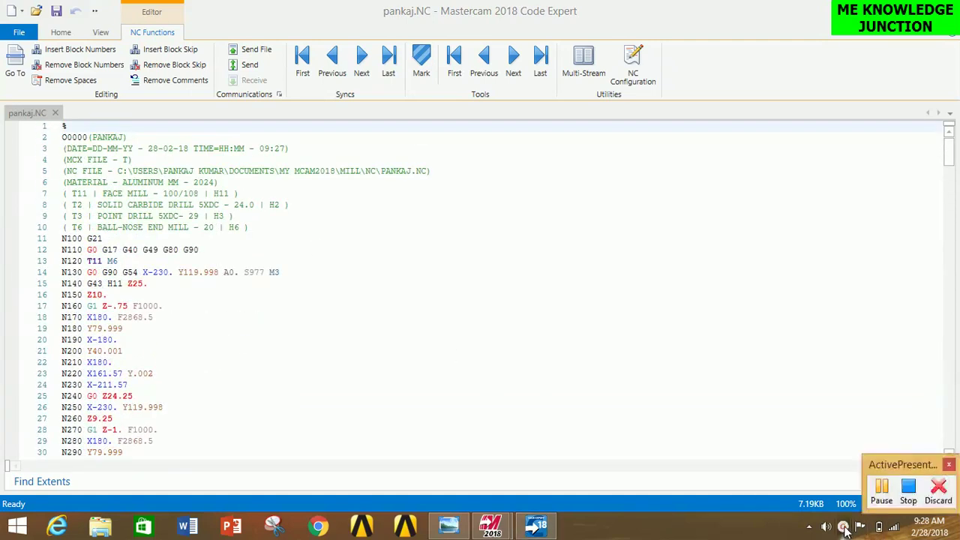
left_click(939, 493)
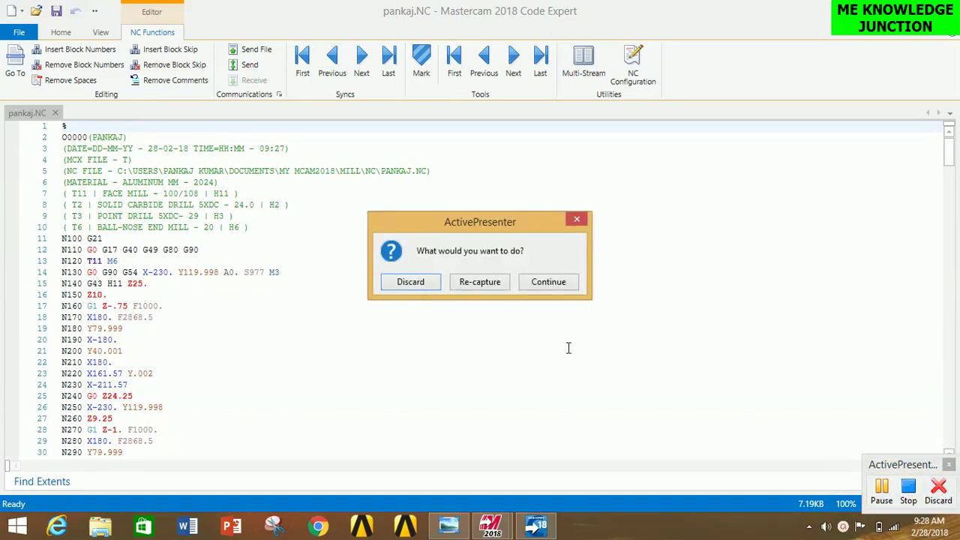